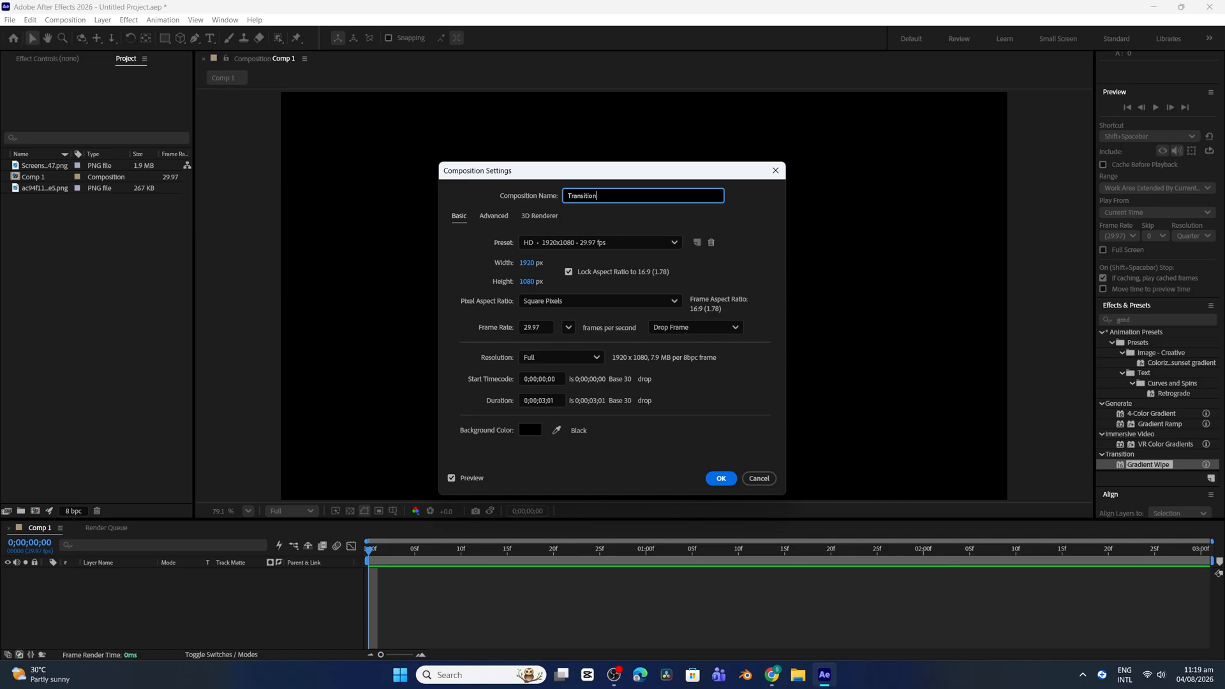
{"action": "key", "text": "Return"}
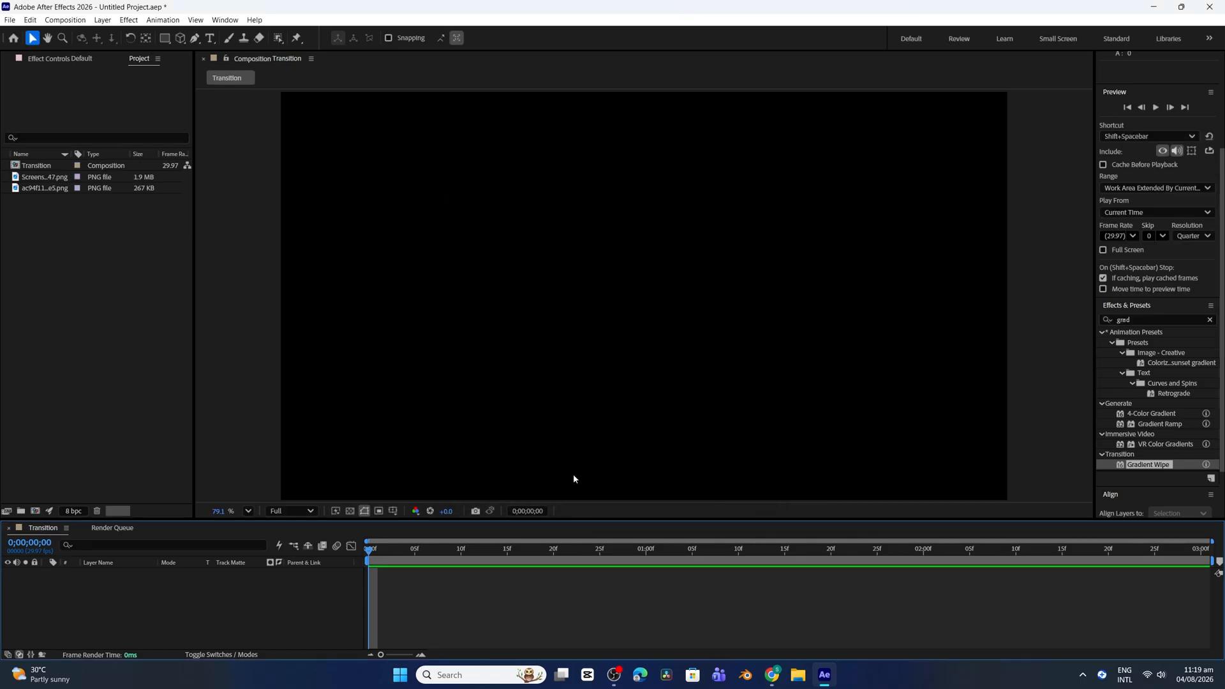
{"action": "left_click", "coordinate": [54, 329]}
{"action": "double_click", "coordinate": [57, 327]}
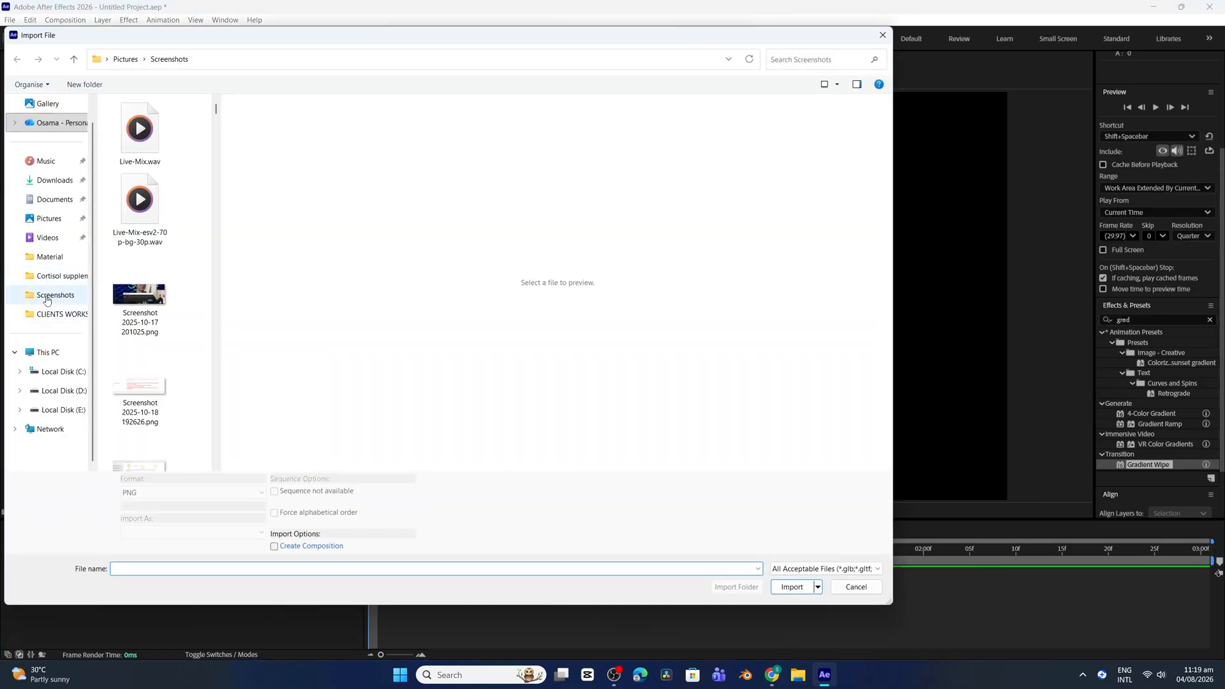
{"action": "left_click", "coordinate": [41, 258]}
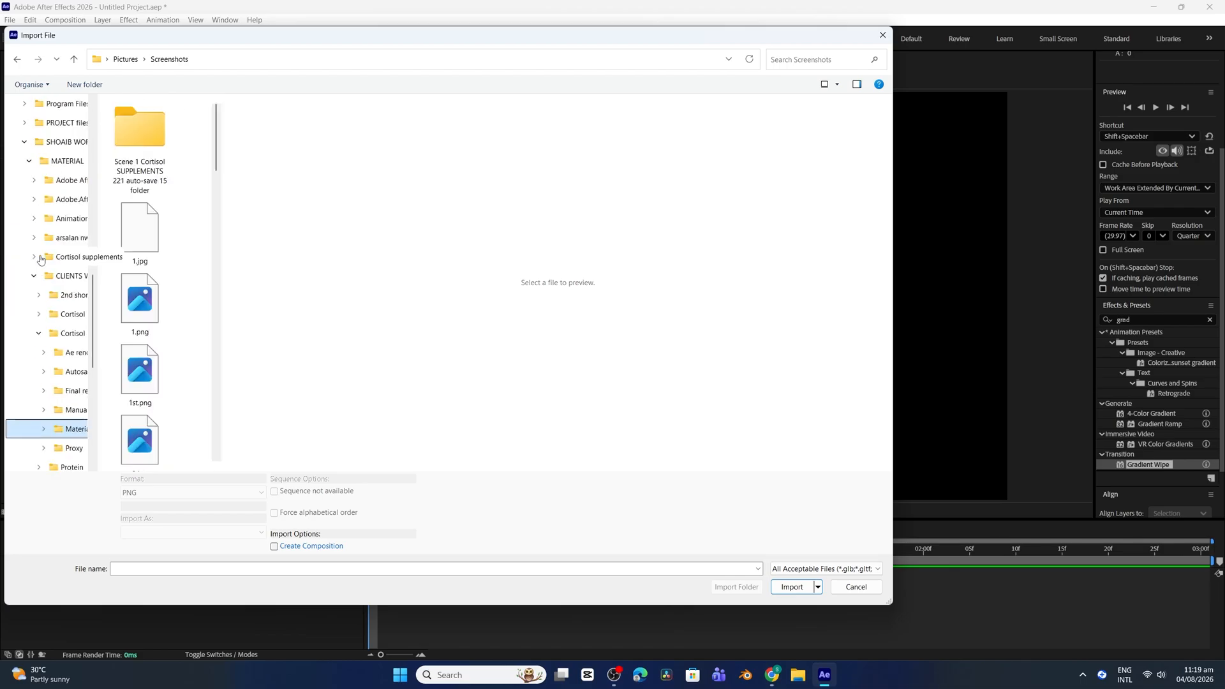
{"action": "left_click", "coordinate": [356, 59]}
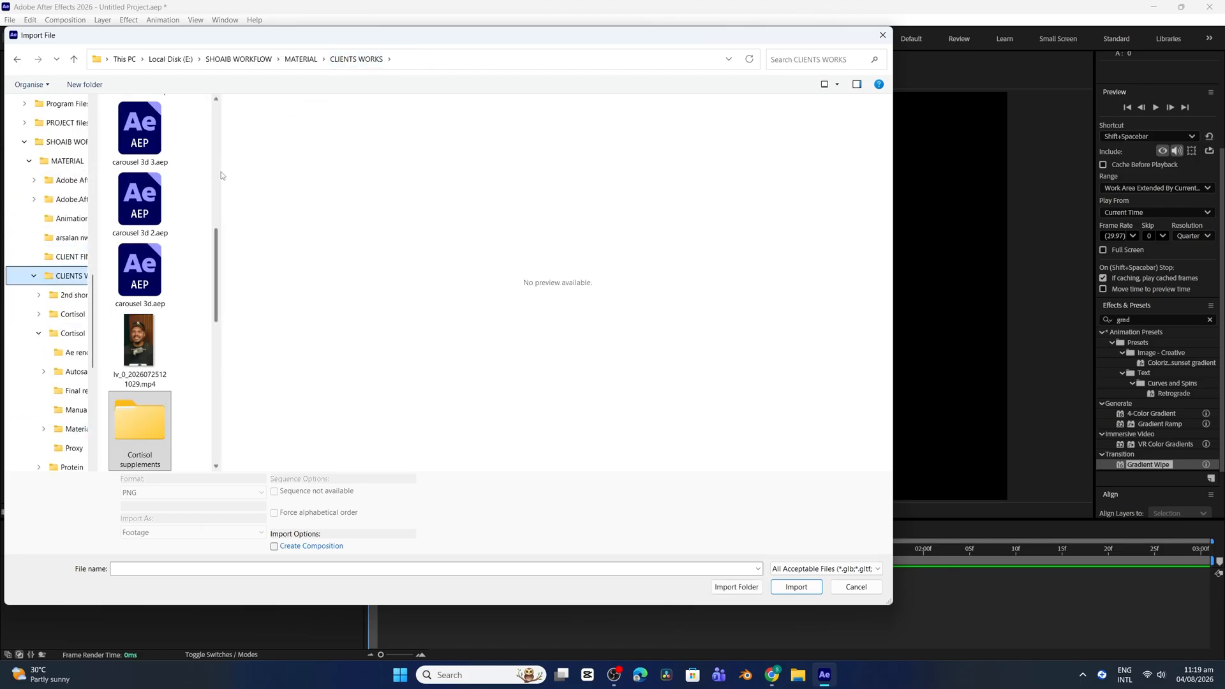
{"action": "left_click_drag", "start_coordinate": [222, 171], "coordinate": [539, 171]}
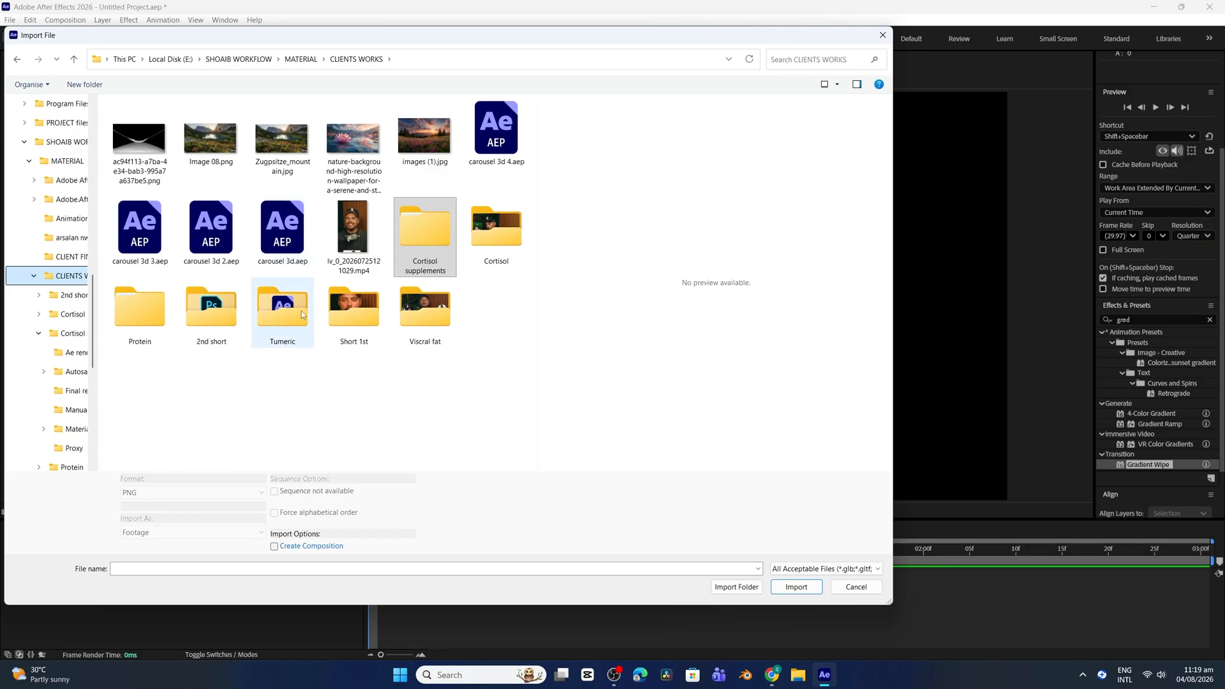
{"action": "left_click", "coordinate": [282, 313]}
{"action": "left_click", "coordinate": [140, 321]}
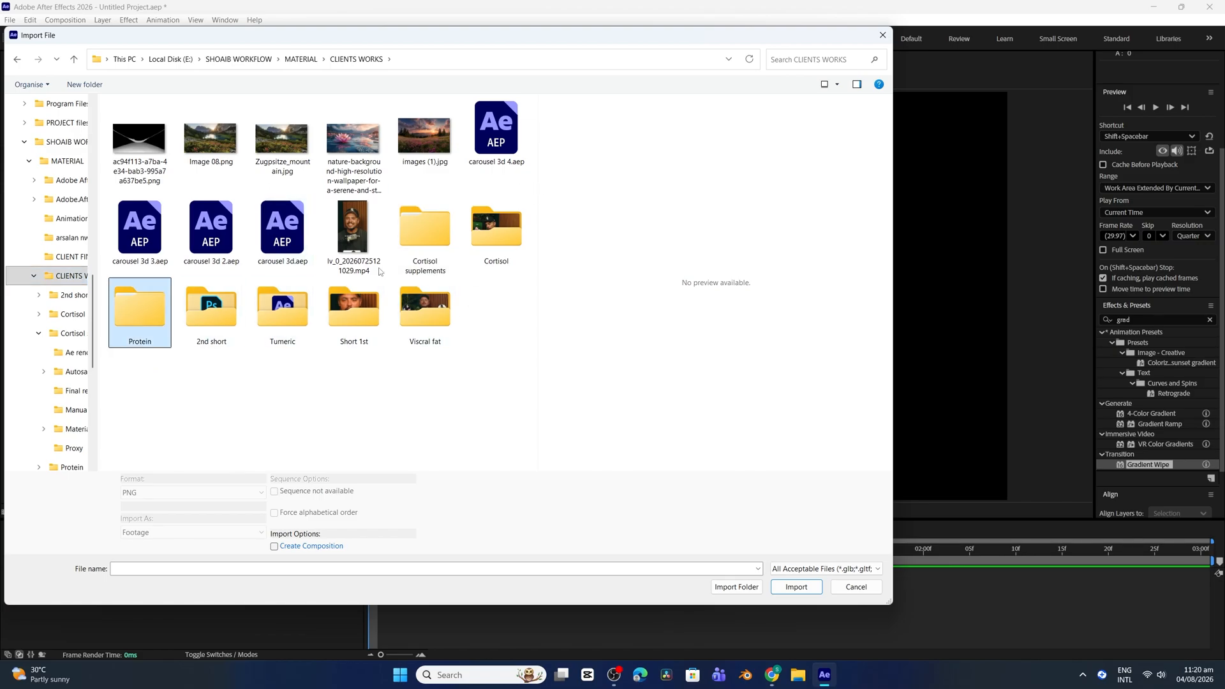
{"action": "left_click", "coordinate": [300, 61]}
{"action": "double_click", "coordinate": [282, 298]}
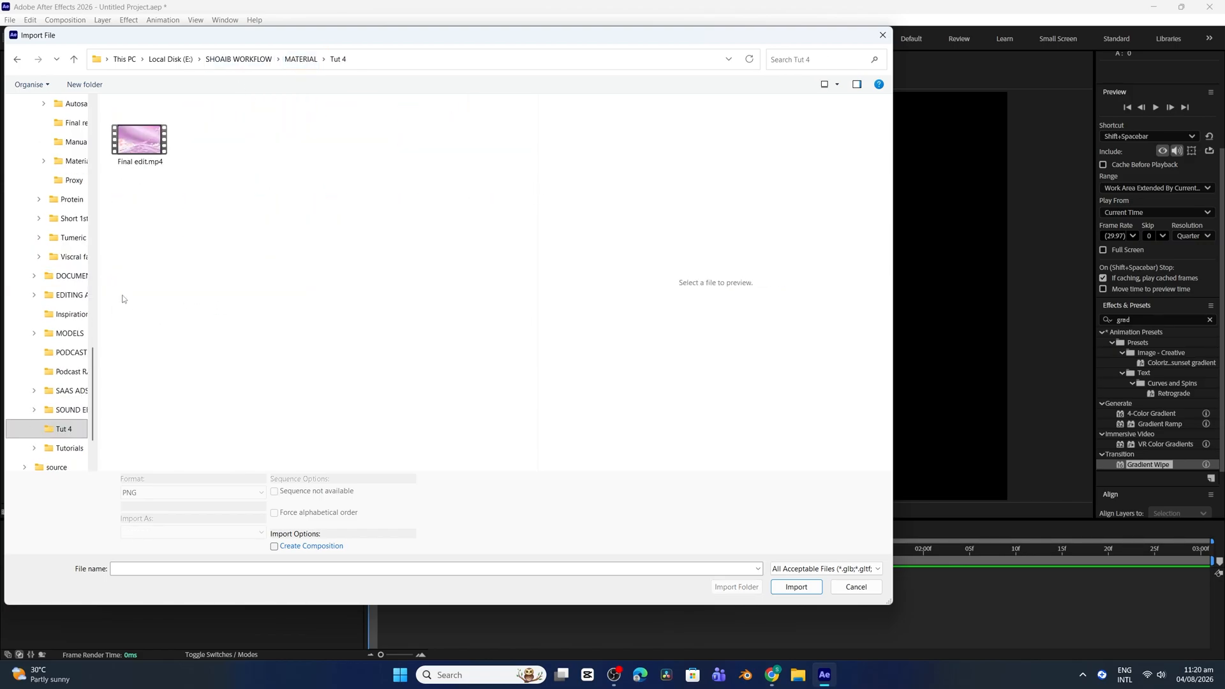
{"action": "left_click", "coordinate": [313, 57]}
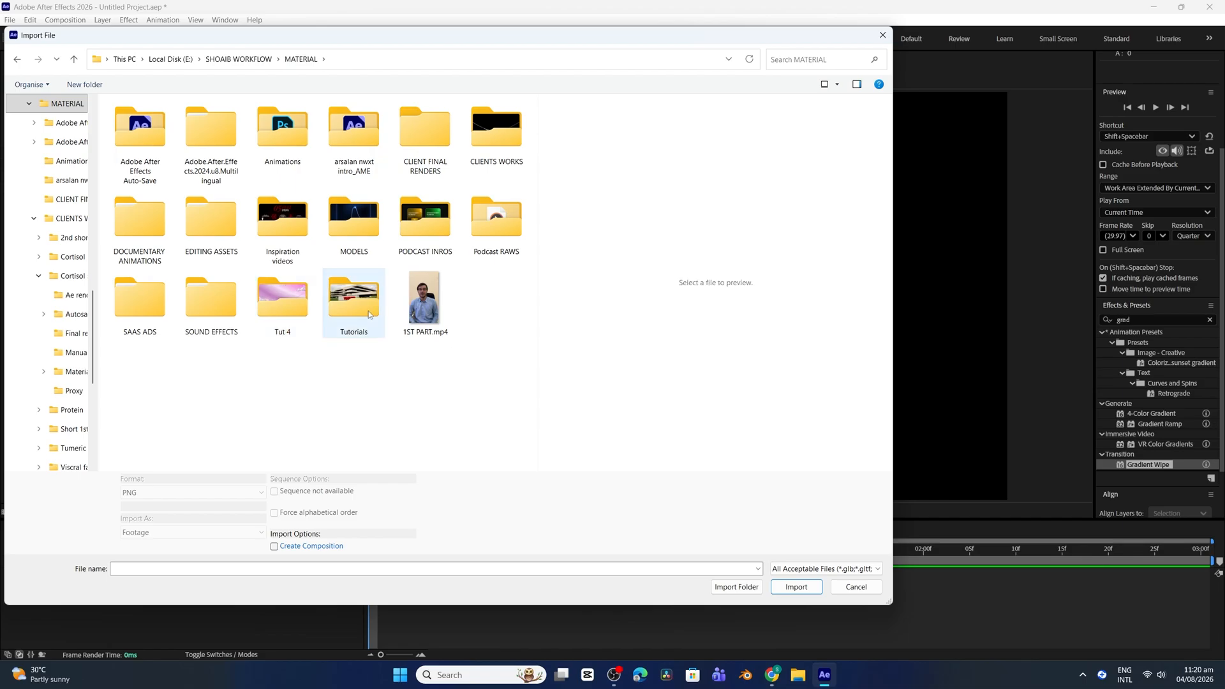
{"action": "left_click", "coordinate": [883, 35]}
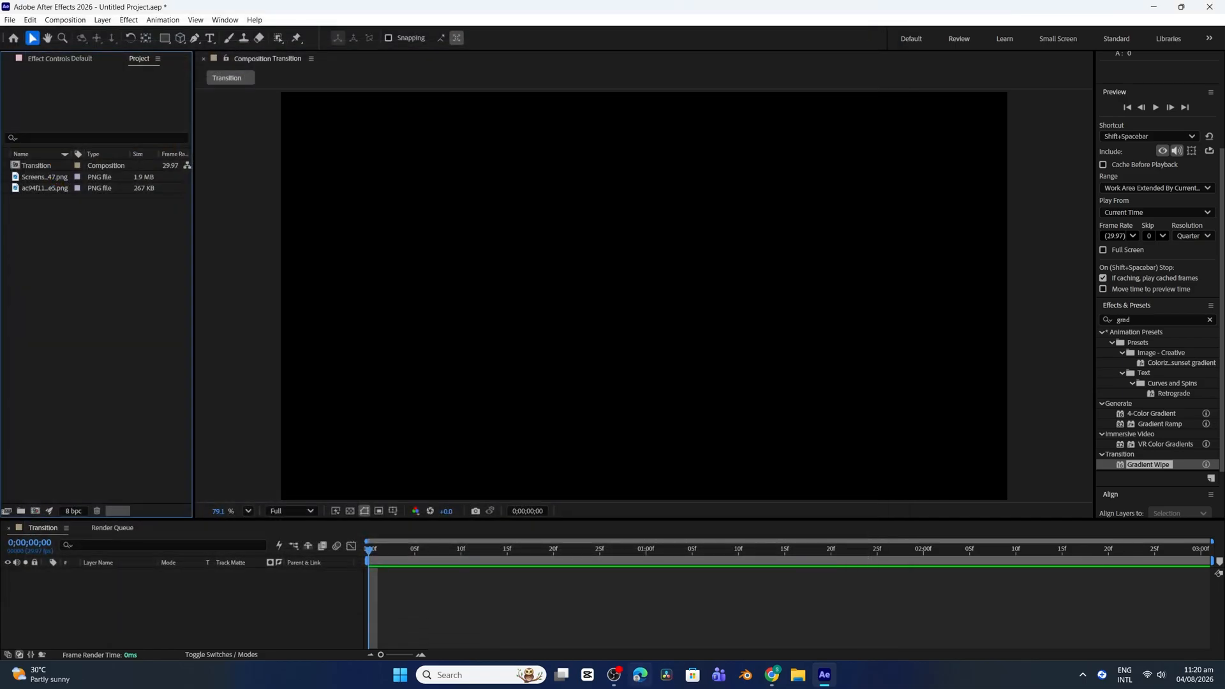
{"action": "left_click", "coordinate": [772, 675]}
{"action": "left_click", "coordinate": [1167, 38]}
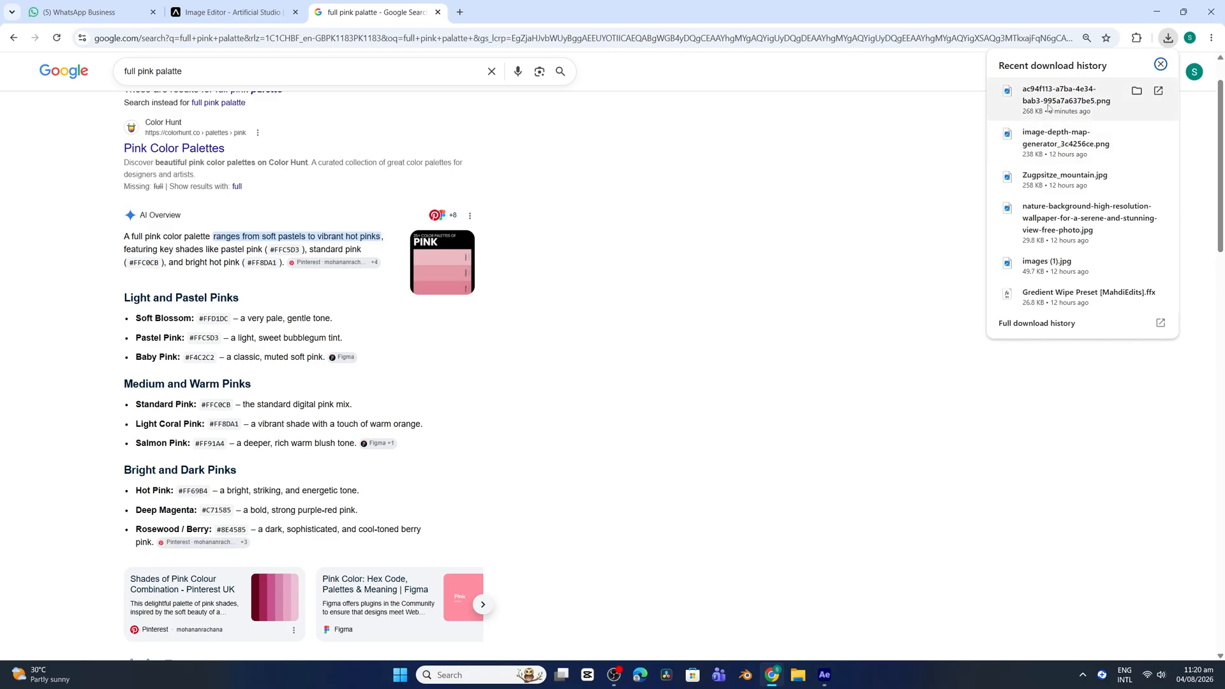
{"action": "left_click", "coordinate": [825, 674]}
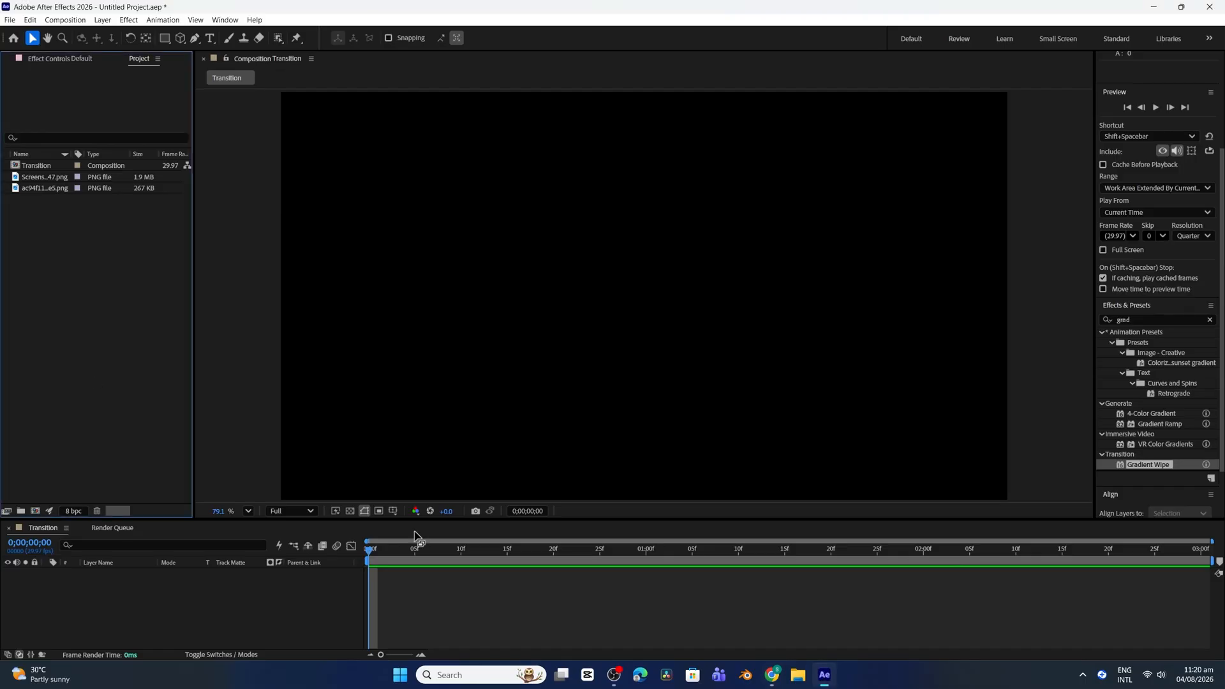
Import the hammock image Screenshot 2026-08-04 111147.png from the Screenshots folder into the project
{"action": "double_click", "coordinate": [92, 221]}
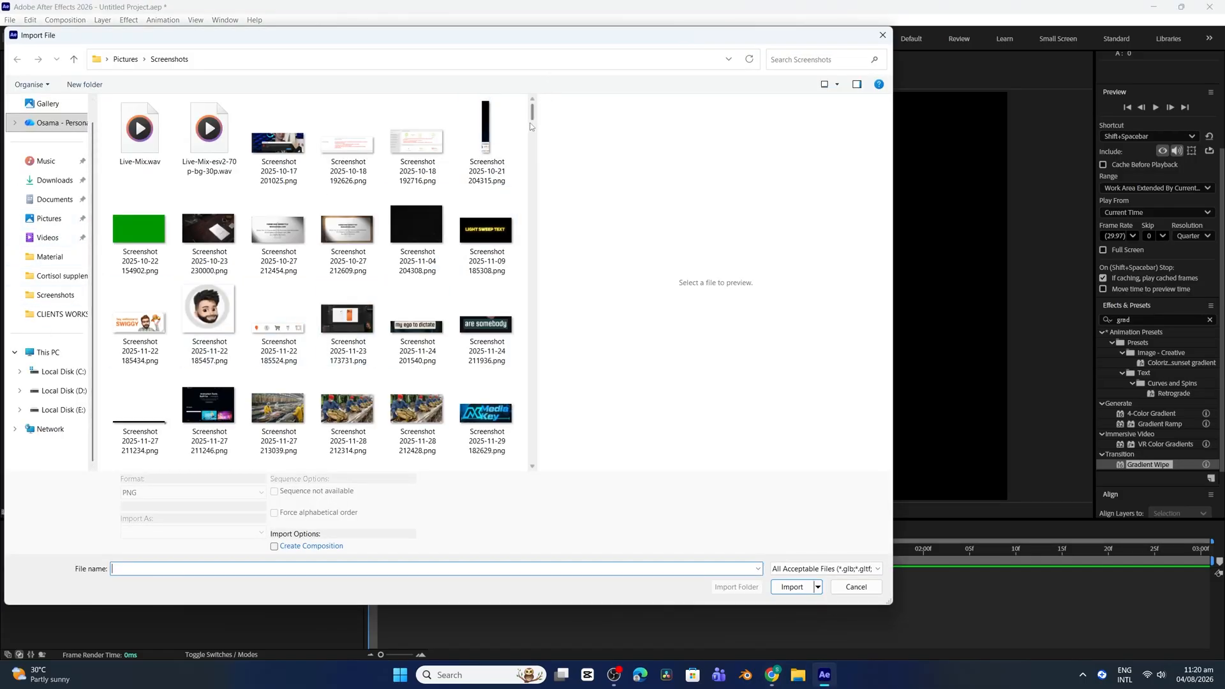
{"action": "left_click_drag", "start_coordinate": [531, 113], "coordinate": [532, 454]}
{"action": "left_click", "coordinate": [417, 411]}
{"action": "left_click", "coordinate": [792, 586]}
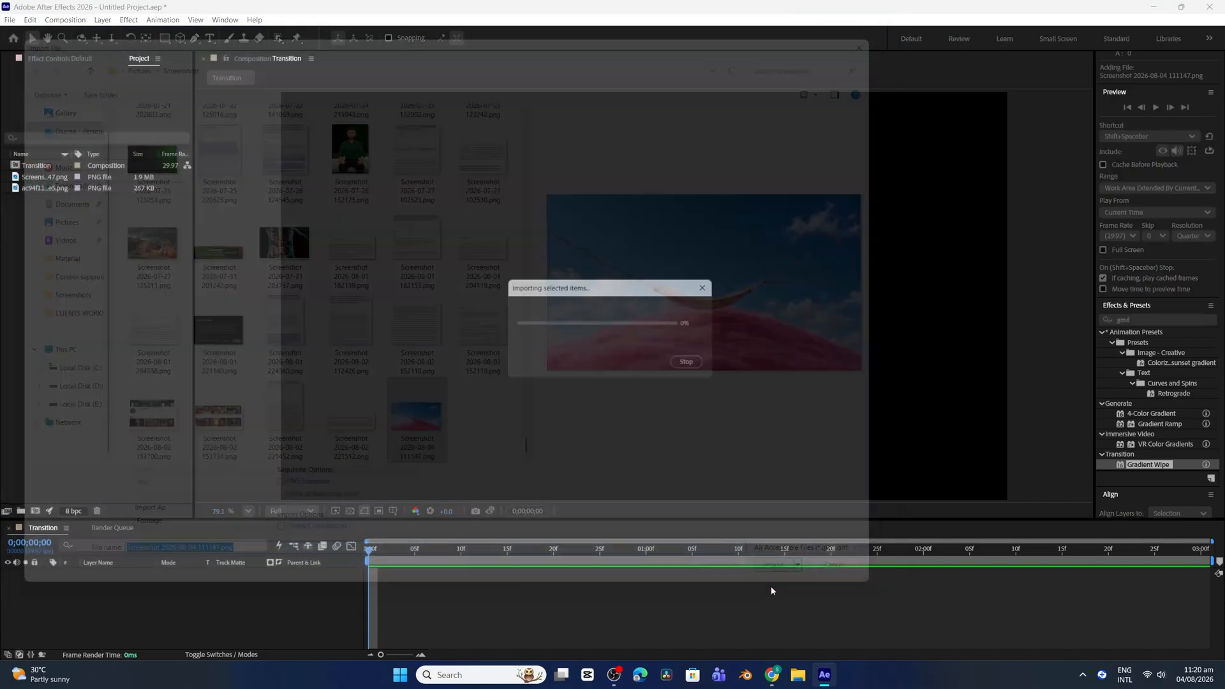
Add the hammock screenshot to the Transition composition as a layer and fit it to the composition
{"action": "left_click_drag", "start_coordinate": [30, 179], "coordinate": [148, 593]}
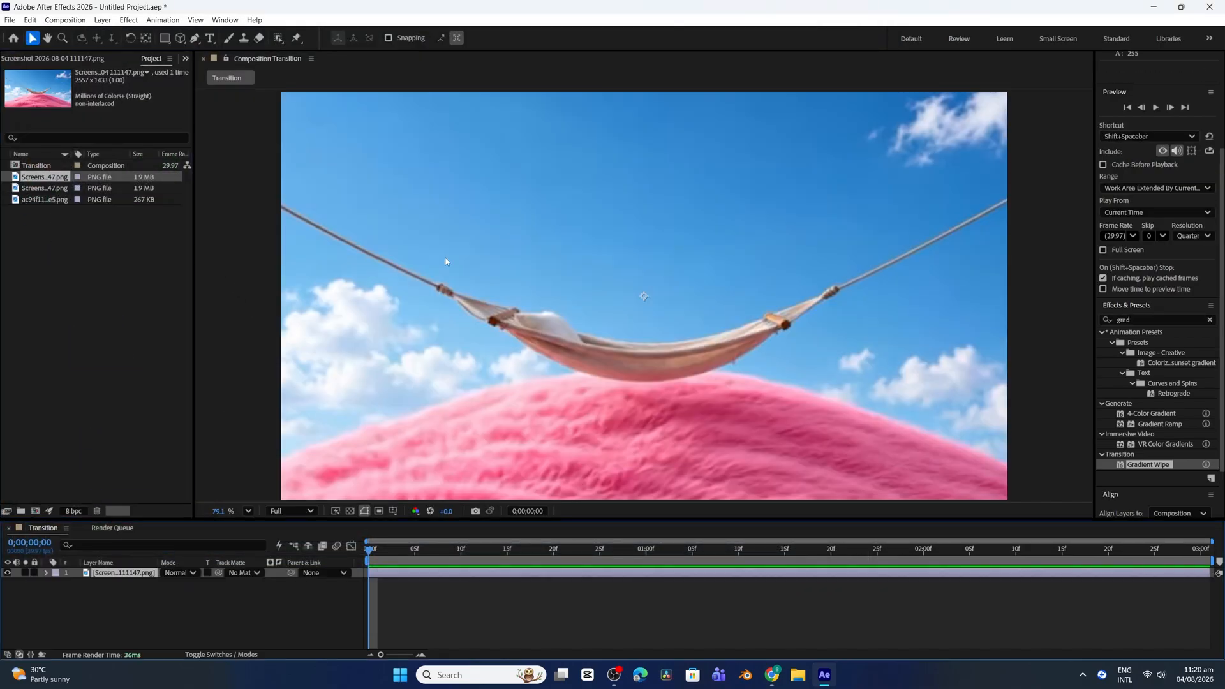
{"action": "right_click", "coordinate": [136, 577]}
{"action": "mouse_move", "coordinate": [179, 271]}
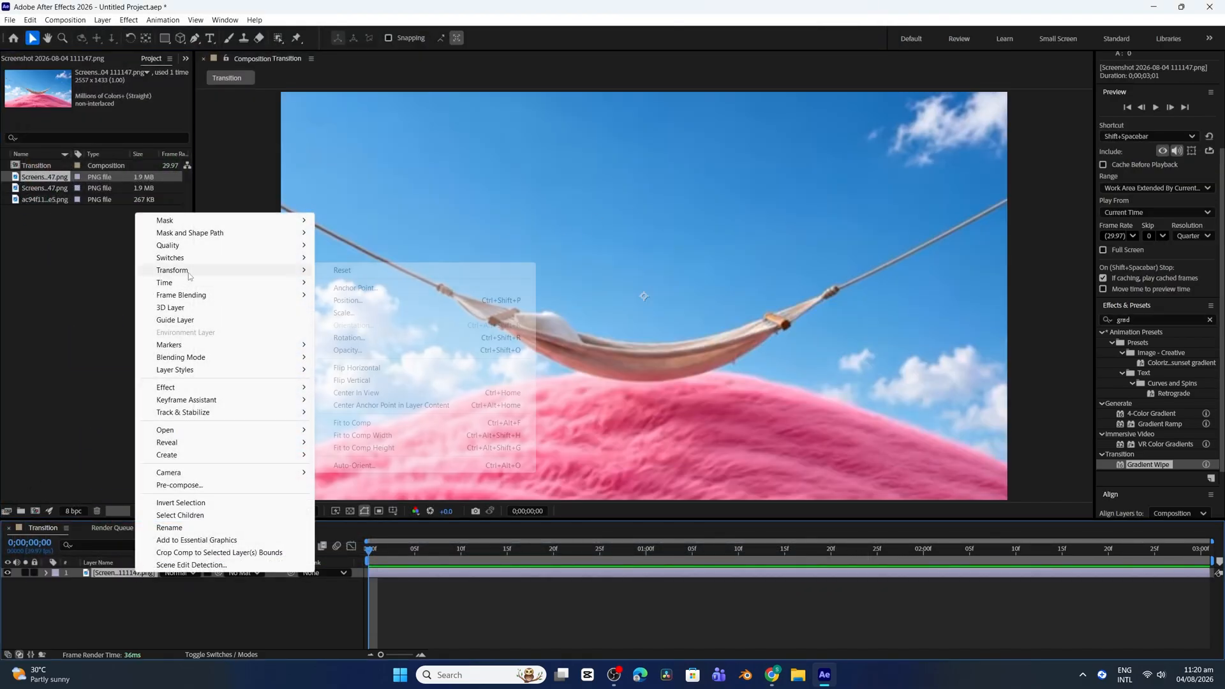
{"action": "left_click", "coordinate": [362, 427]}
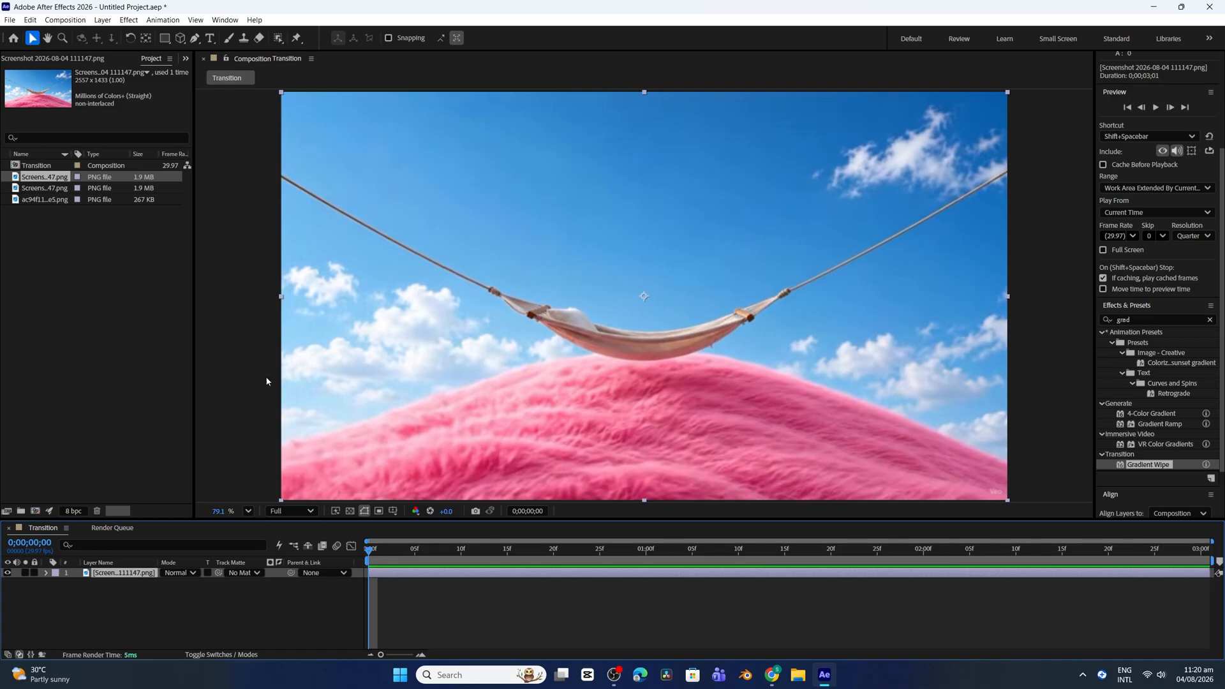
{"action": "left_click", "coordinate": [258, 301]}
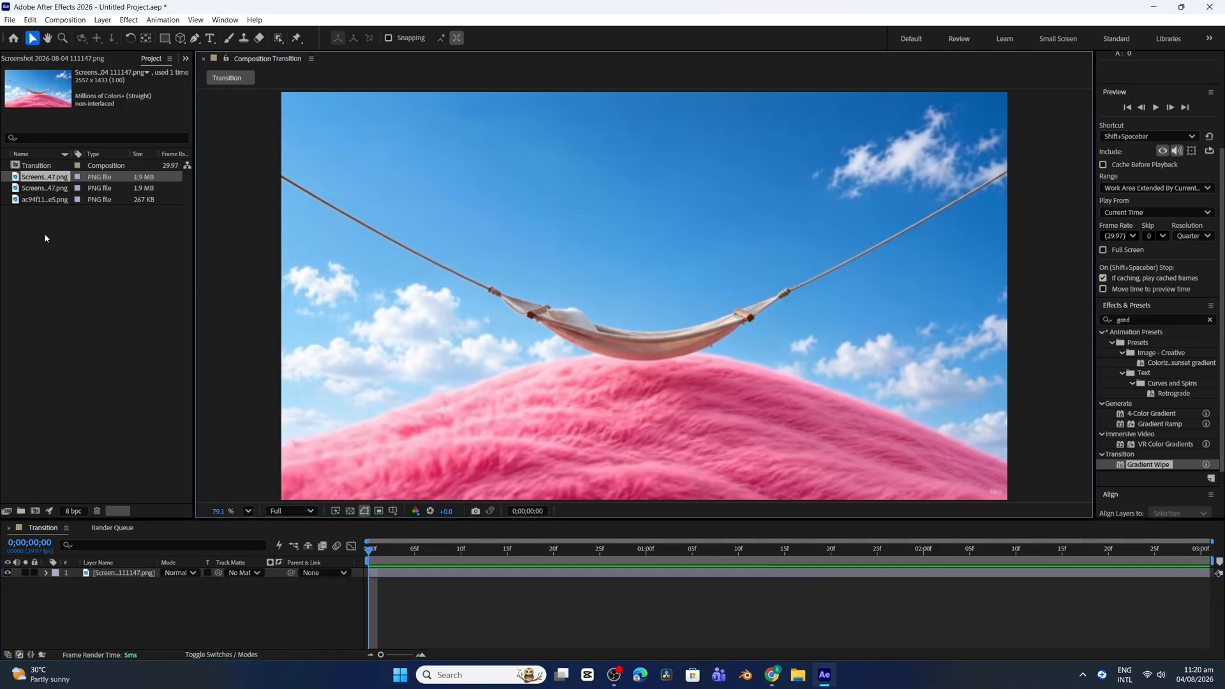
Delete the old ac94f11 depth-map PNG from the project and go to Artificial Studio's Image Depth Map tool in Chrome
{"action": "left_click", "coordinate": [39, 200]}
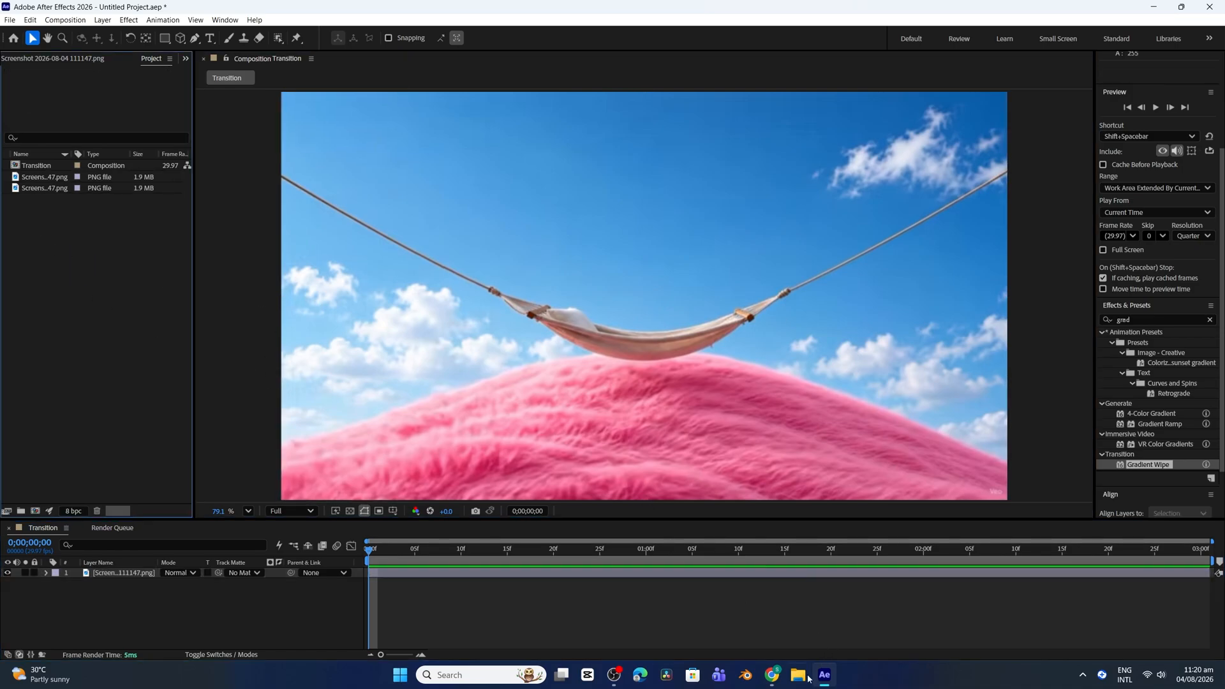
{"action": "left_click", "coordinate": [772, 674]}
{"action": "left_click", "coordinate": [231, 12]}
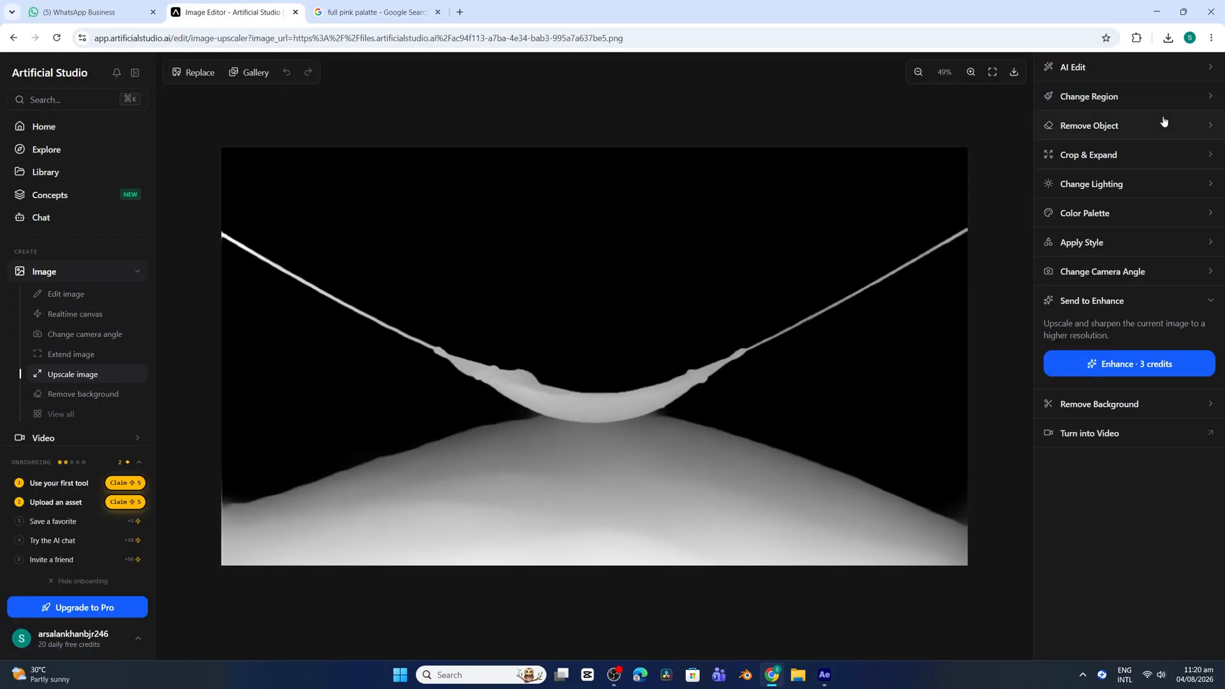
{"action": "left_click", "coordinate": [13, 37]}
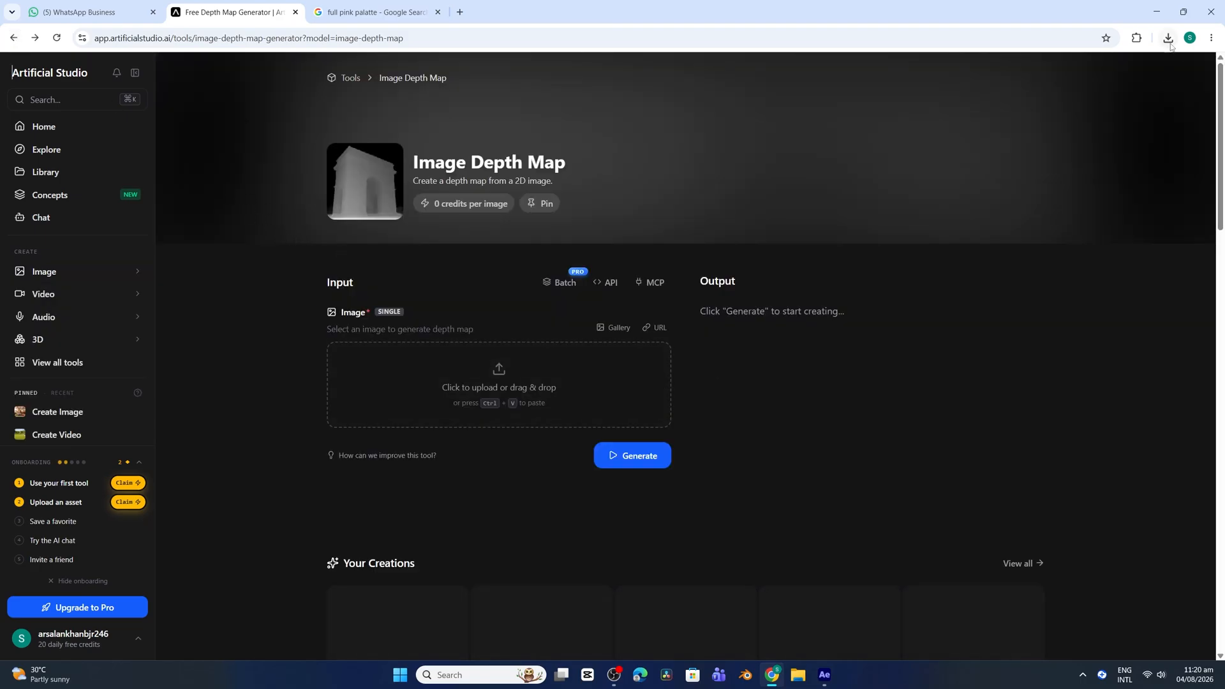
{"action": "left_click", "coordinate": [1171, 45]}
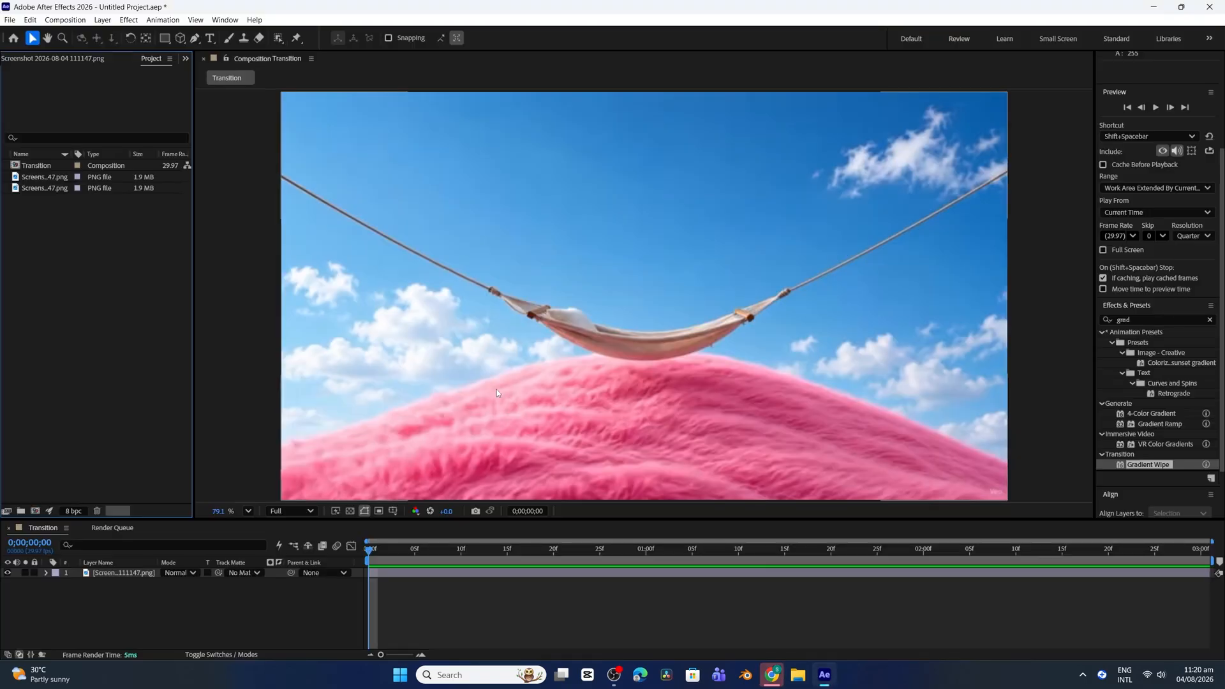
Upload the hammock screenshot to the Image Depth Map tool and generate its depth map
{"action": "left_click", "coordinate": [516, 392]}
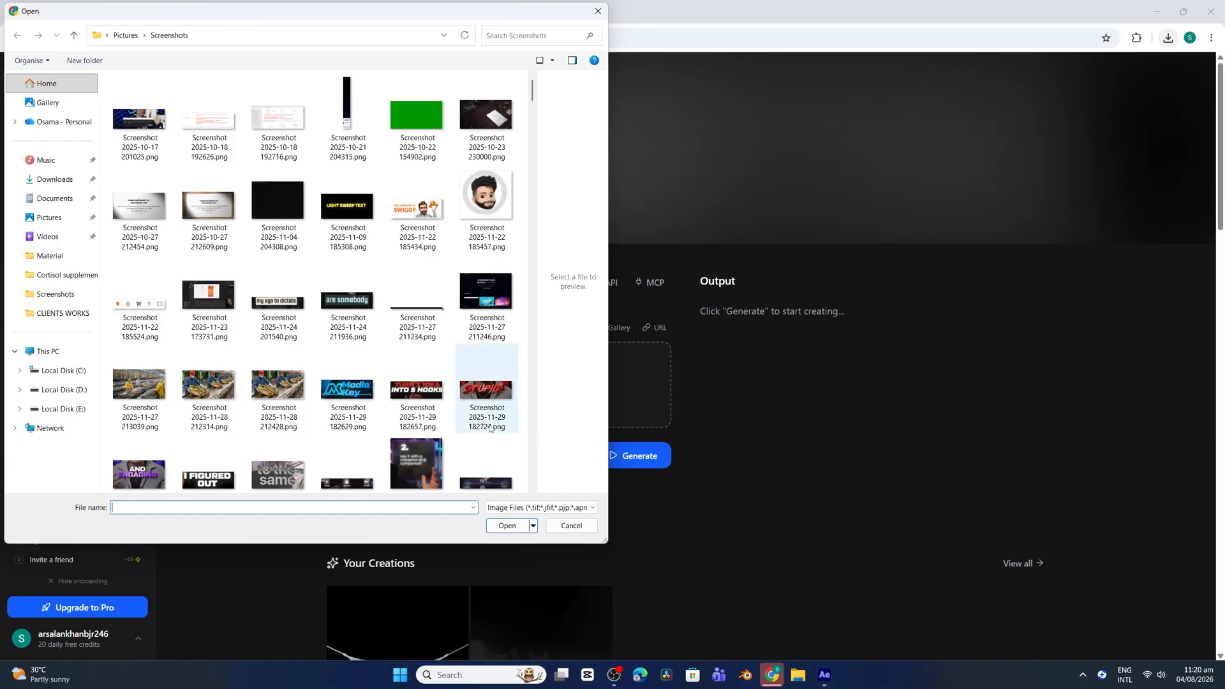
{"action": "scroll", "coordinate": [490, 429], "scroll_direction": "down", "scroll_amount": 15}
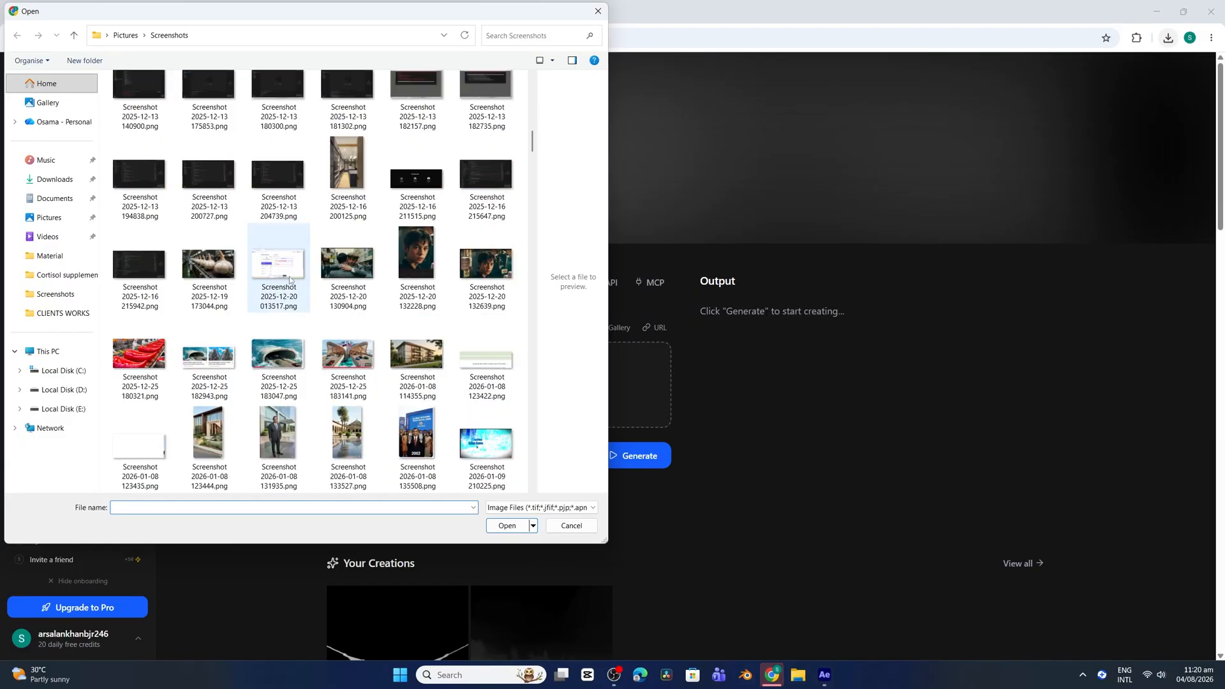
{"action": "left_click_drag", "start_coordinate": [529, 281], "coordinate": [531, 478]}
{"action": "left_click", "coordinate": [279, 446]}
{"action": "left_click", "coordinate": [507, 526]}
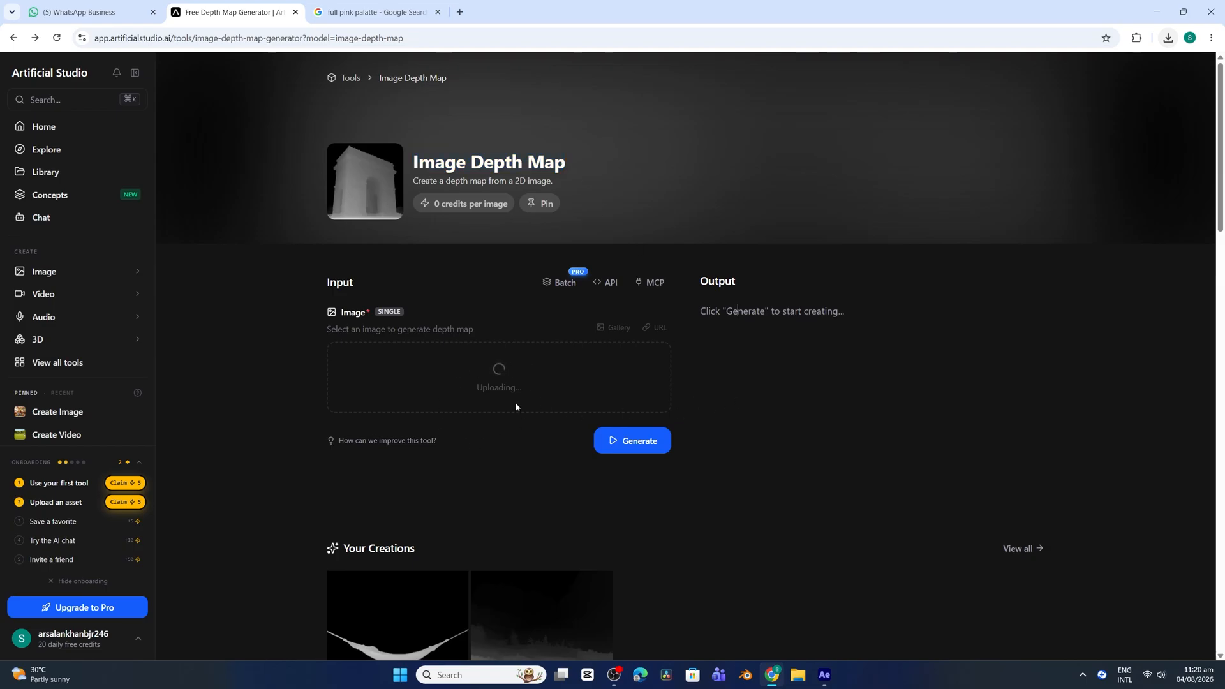
{"action": "left_click", "coordinate": [630, 472]}
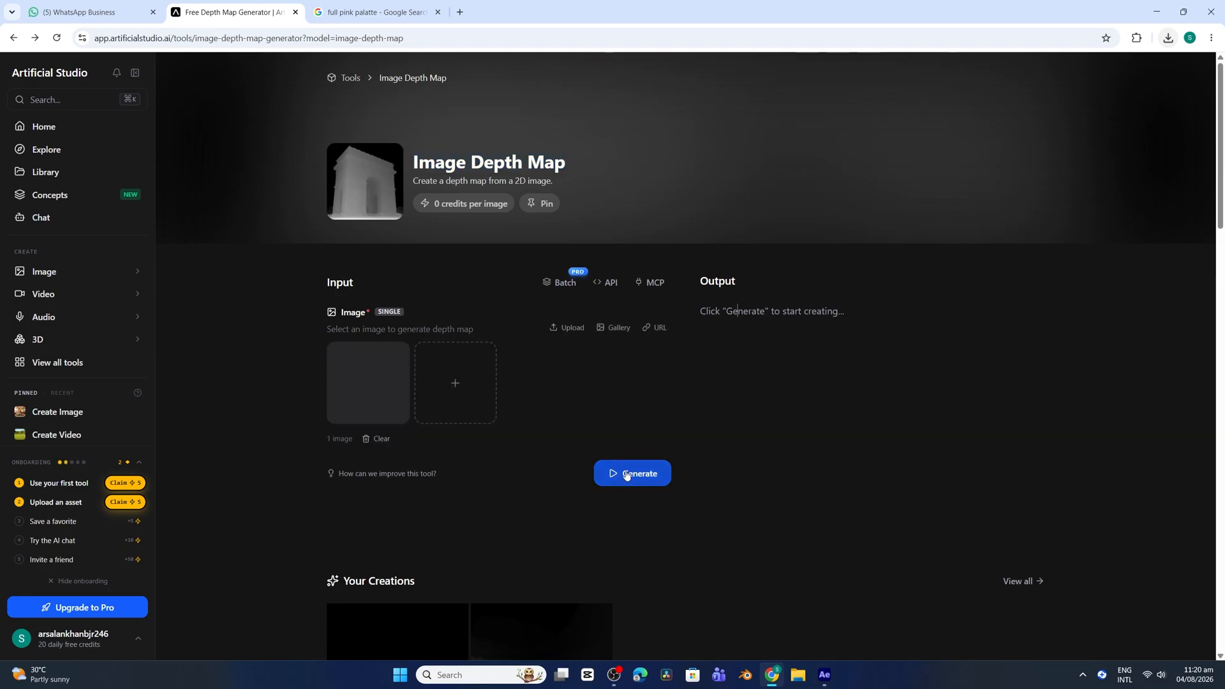
Open the existing hammock depth map from Your Creations and save it as a PNG in the CLIENTS WORKS folder
{"action": "scroll", "coordinate": [609, 562], "scroll_direction": "down", "scroll_amount": 3}
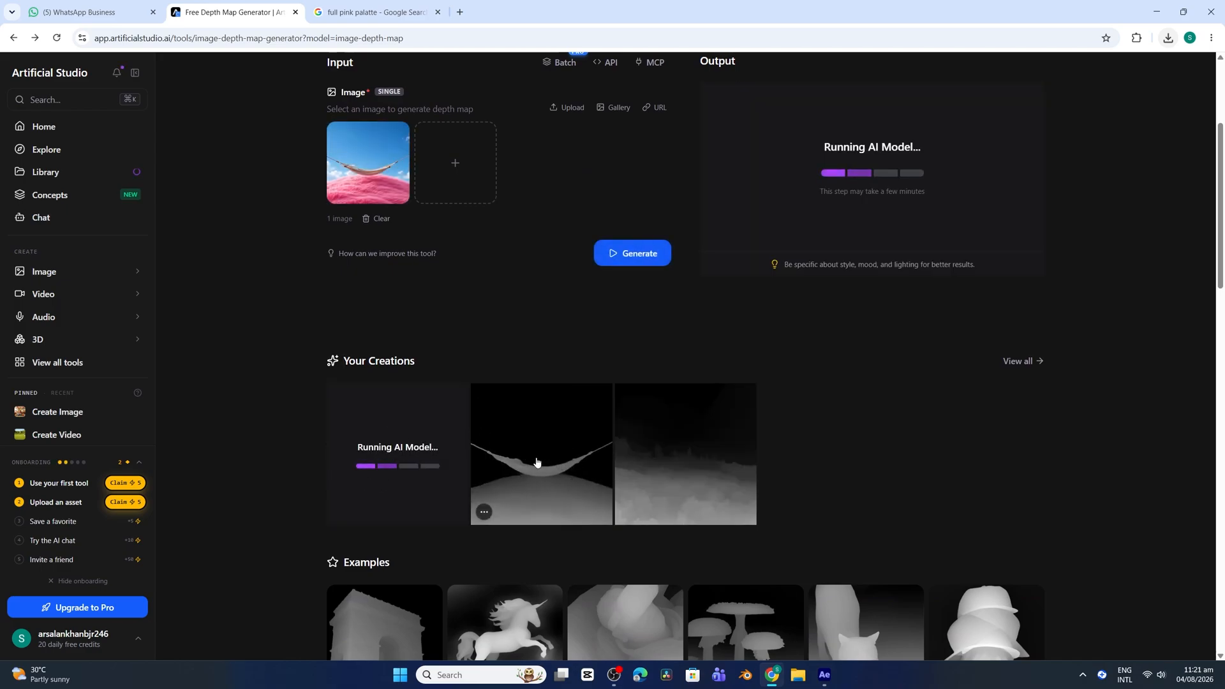
{"action": "left_click", "coordinate": [537, 462]}
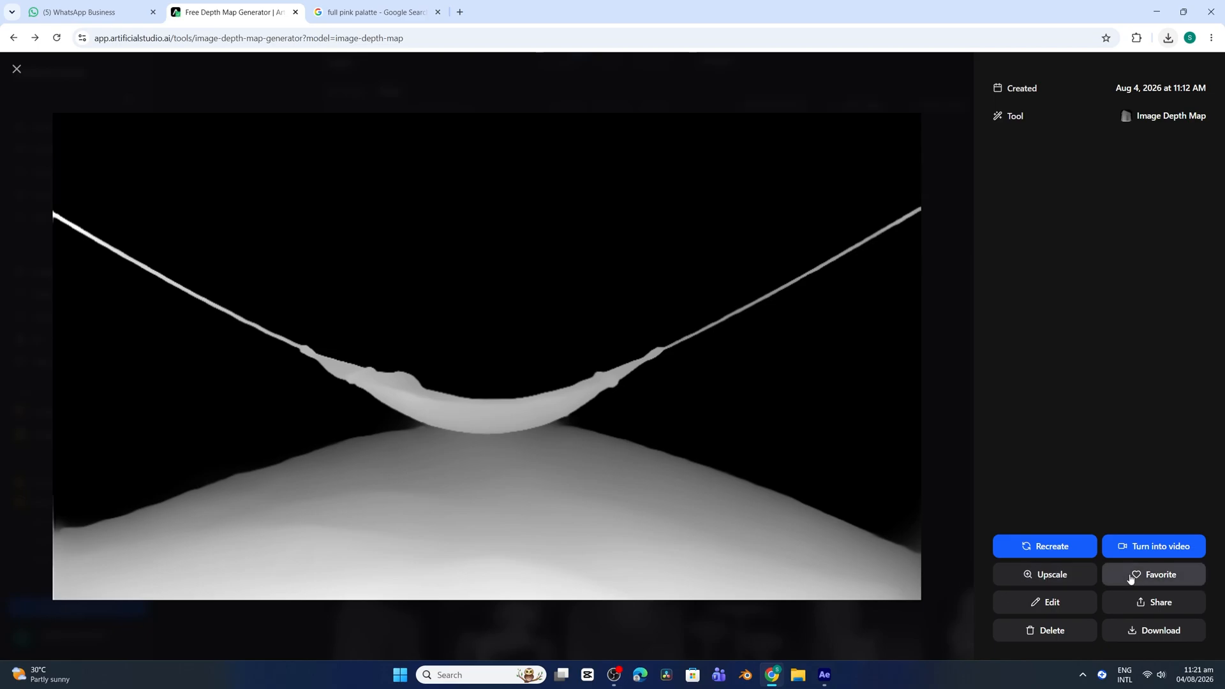
{"action": "left_click", "coordinate": [1147, 630]}
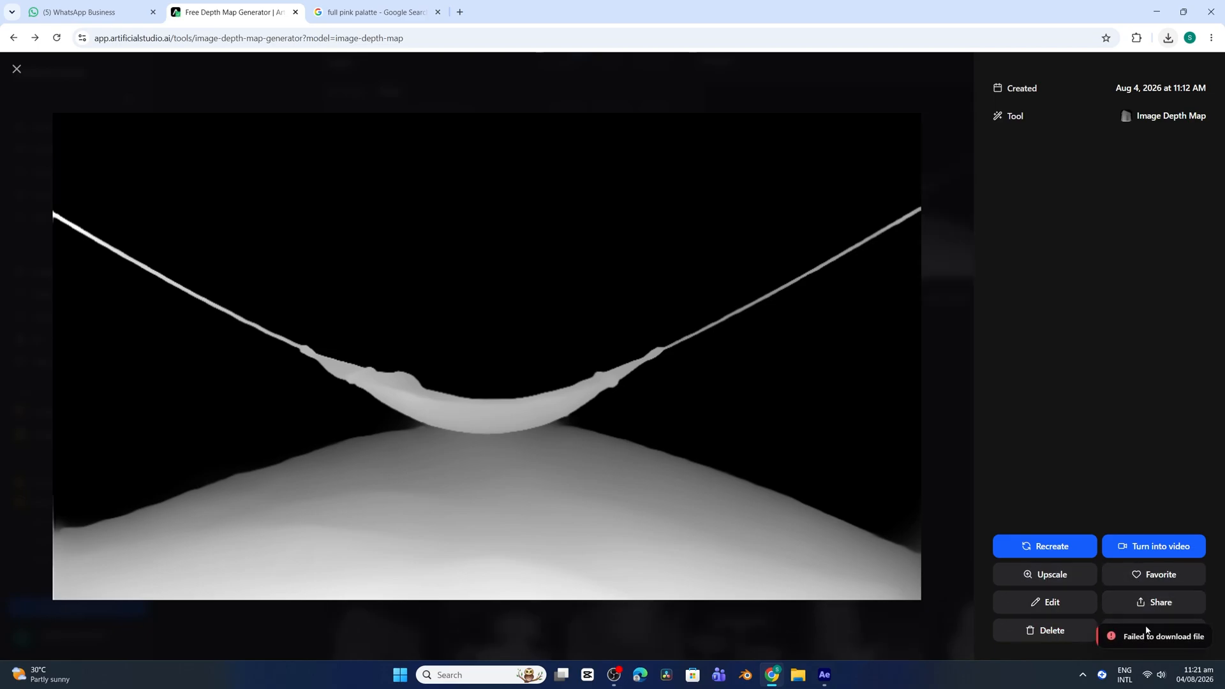
{"action": "right_click", "coordinate": [526, 368]}
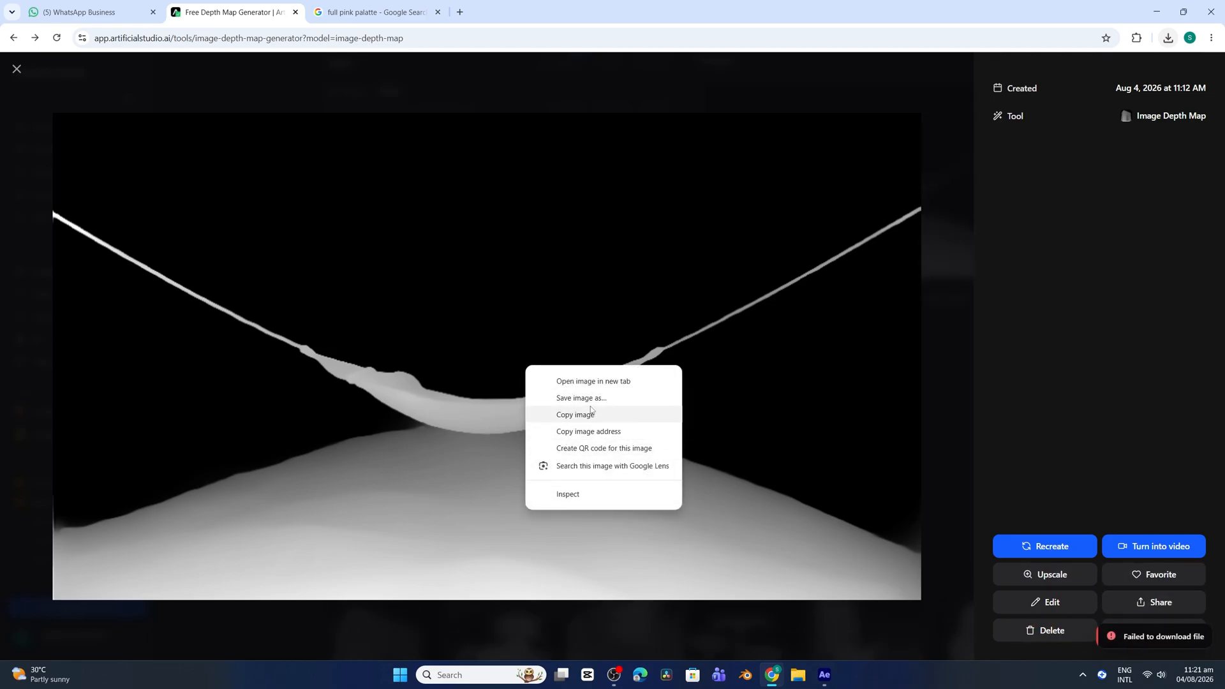
{"action": "left_click", "coordinate": [568, 393]}
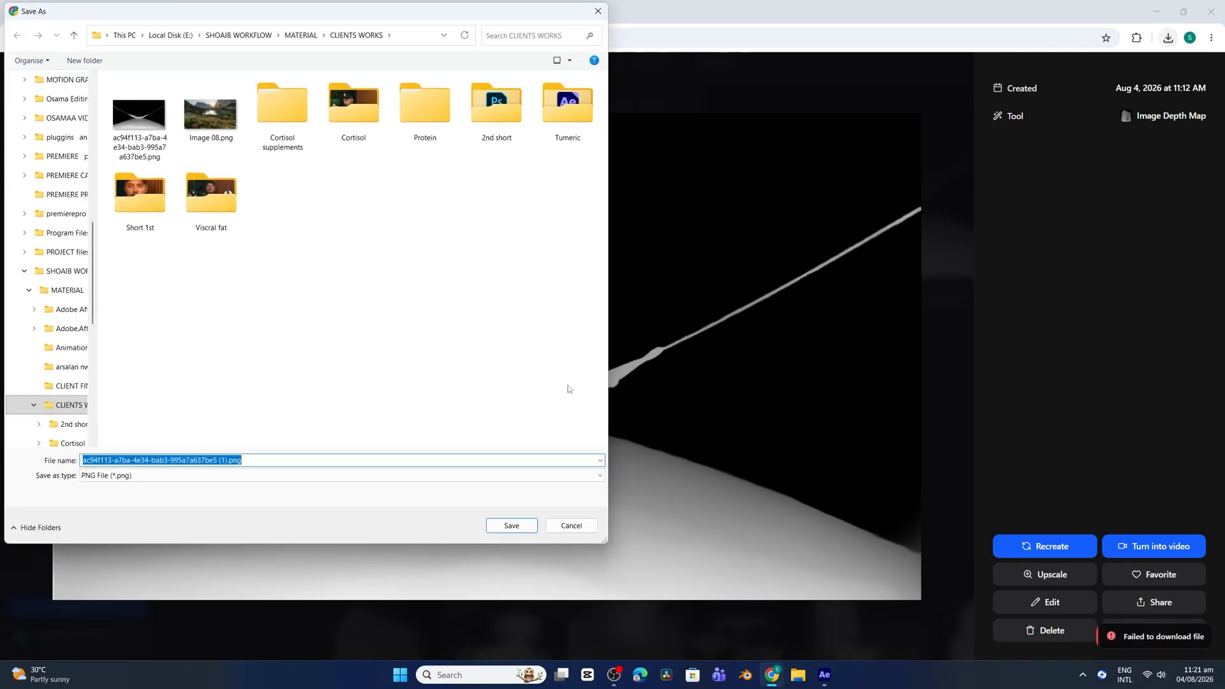
{"action": "left_click", "coordinate": [511, 525]}
Bring the downloaded depth map into the After Effects Transition composition, fitted to the composition, and hide its layer
{"action": "left_click_drag", "start_coordinate": [1072, 74], "coordinate": [594, 326]}
{"action": "right_click", "coordinate": [109, 577]}
{"action": "mouse_move", "coordinate": [171, 273]}
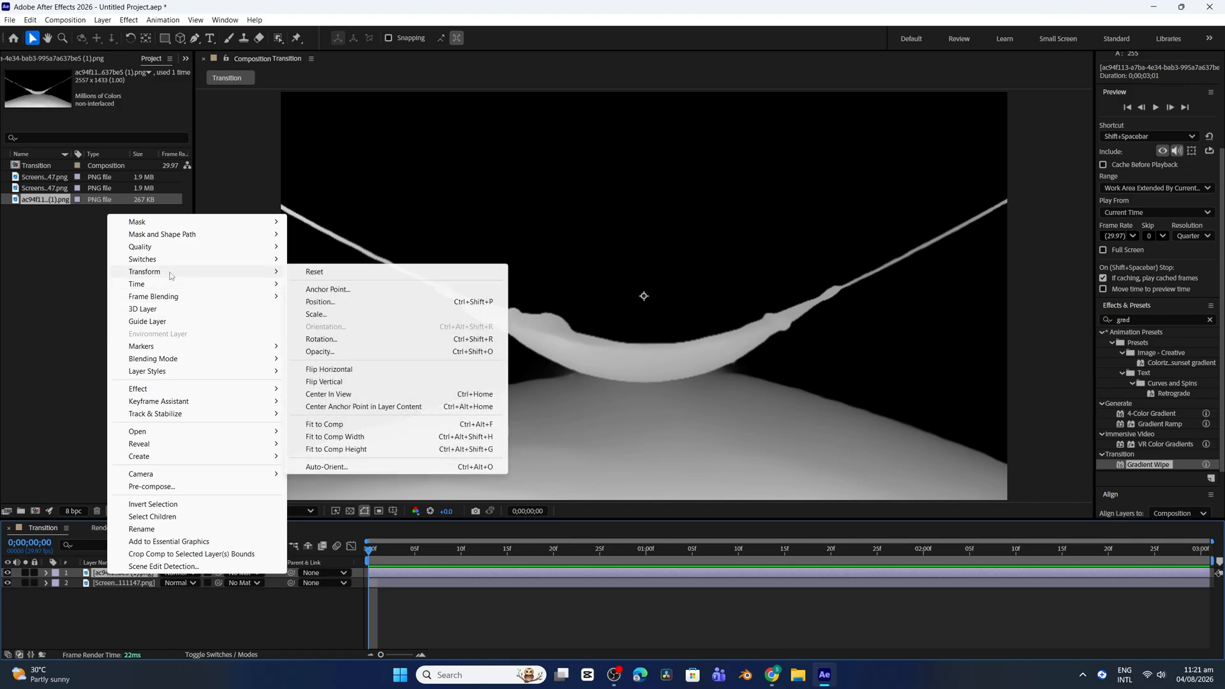
{"action": "left_click", "coordinate": [340, 425]}
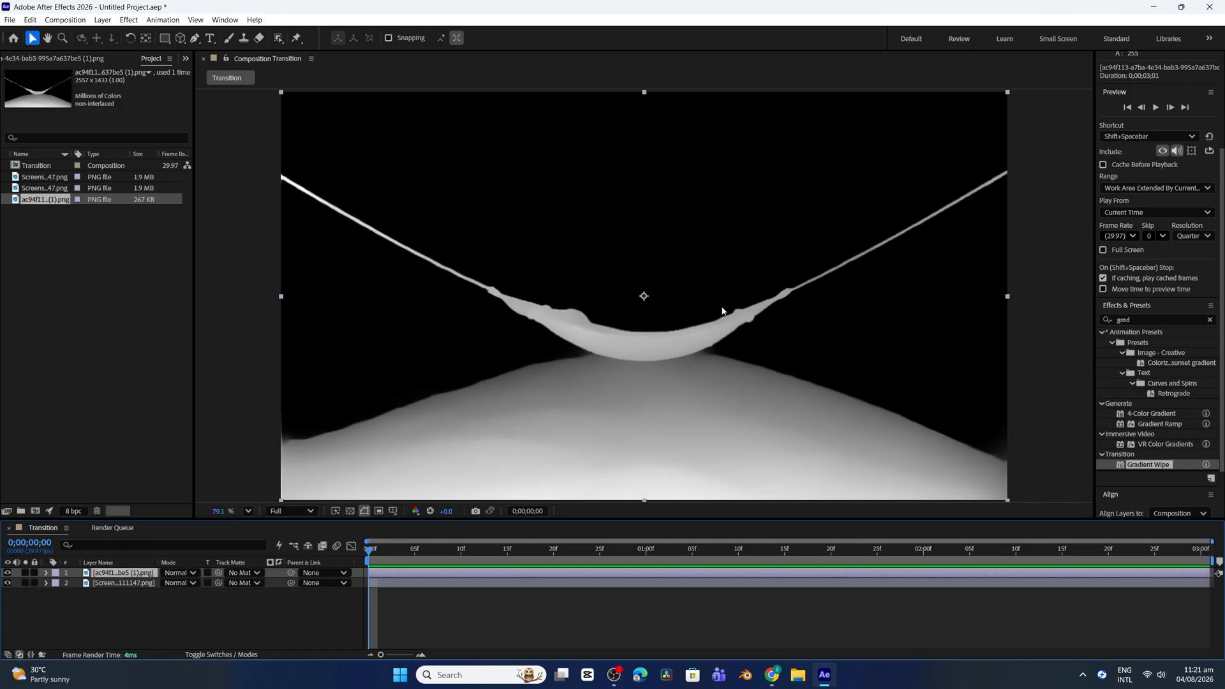
{"action": "left_click", "coordinate": [10, 574]}
Duplicate the hammock image layer and move the depth-map layer beneath both copies
{"action": "left_click", "coordinate": [647, 345]}
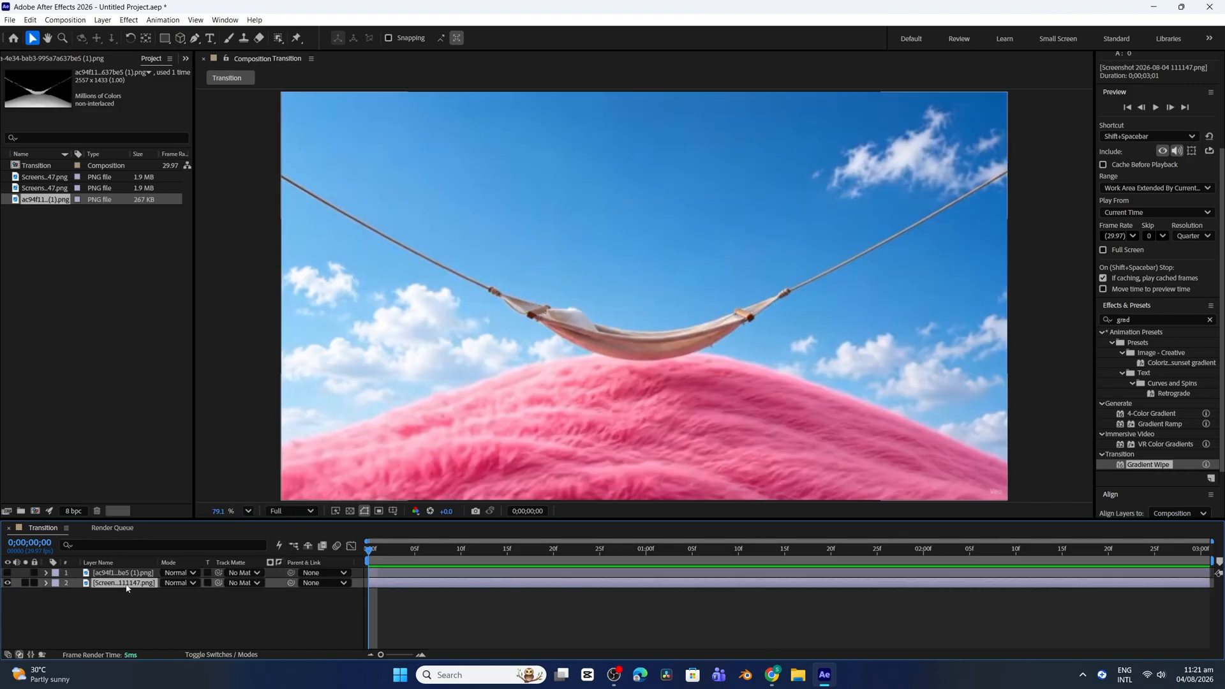
{"action": "key", "text": "ctrl+d"}
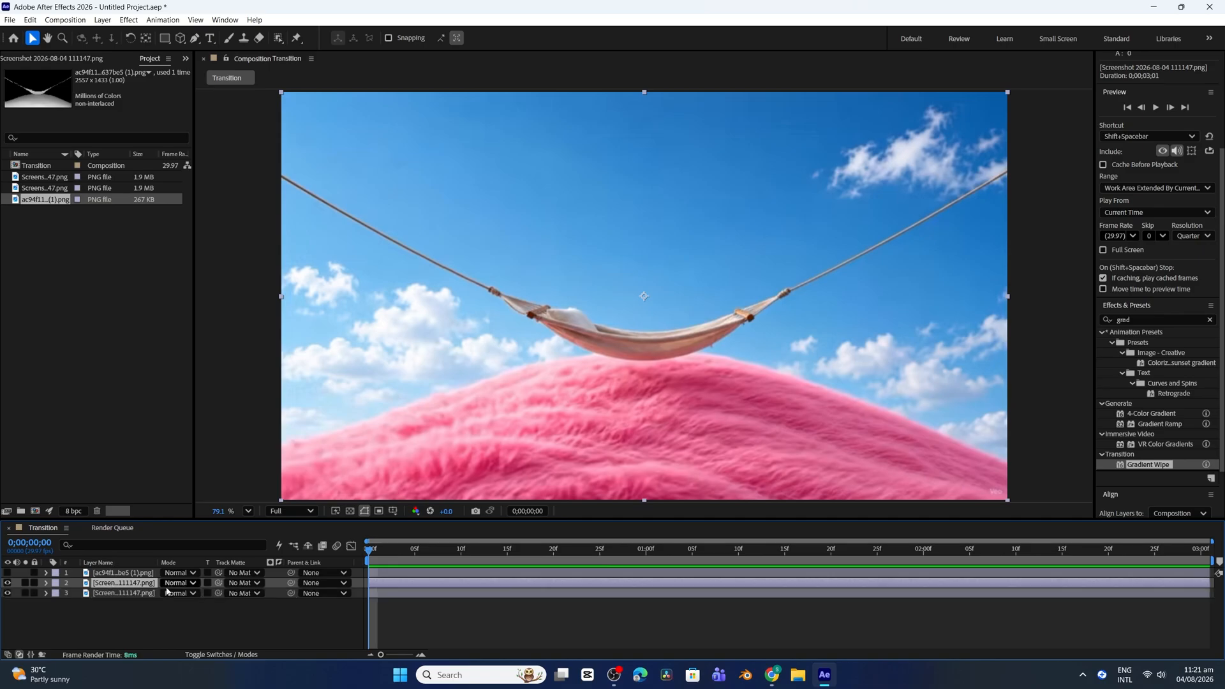
{"action": "left_click_drag", "start_coordinate": [124, 574], "coordinate": [116, 608]}
Label the bottom depth-map layer Yellow, rename it Depth map and make it visible
{"action": "left_click", "coordinate": [59, 596]}
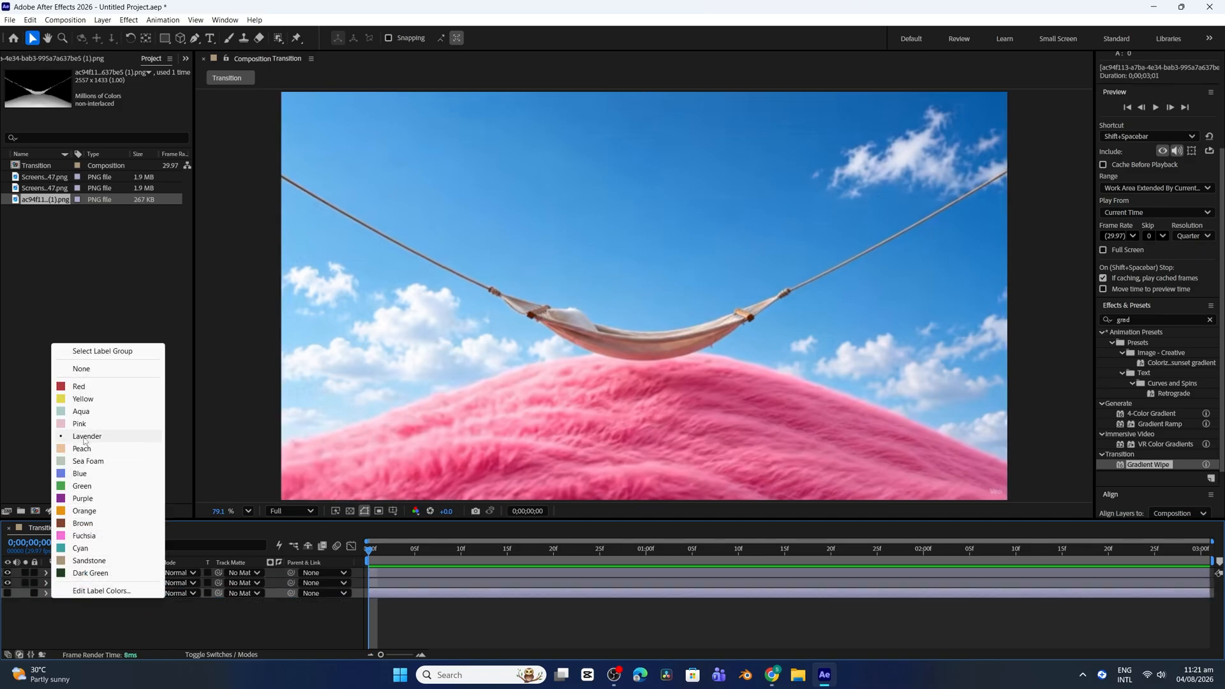
{"action": "left_click", "coordinate": [90, 398]}
{"action": "right_click", "coordinate": [107, 593]}
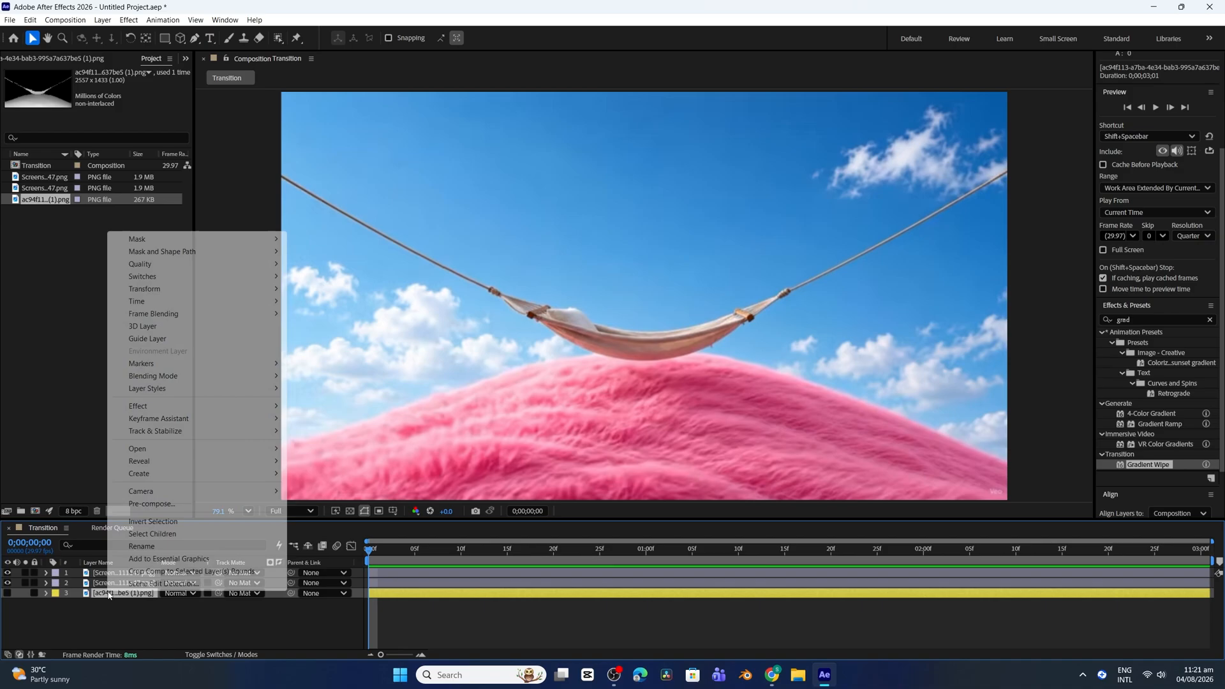
{"action": "left_click", "coordinate": [164, 547]}
{"action": "type", "text": "Depth map"}
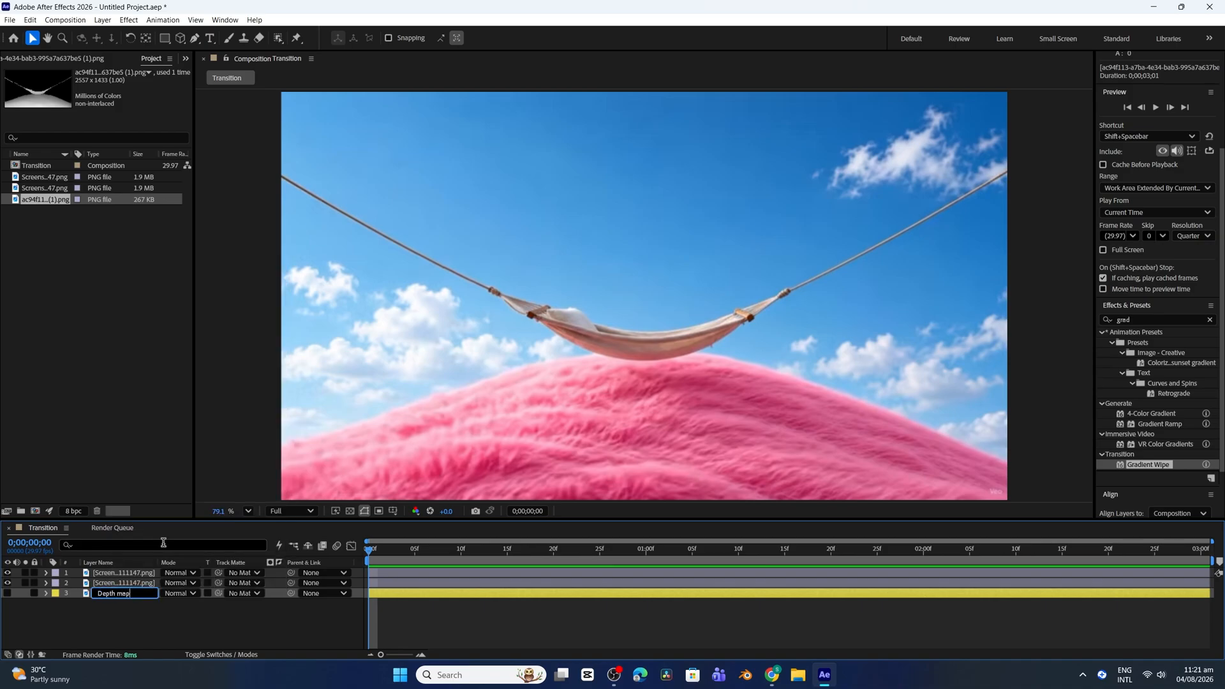
{"action": "left_click", "coordinate": [40, 607]}
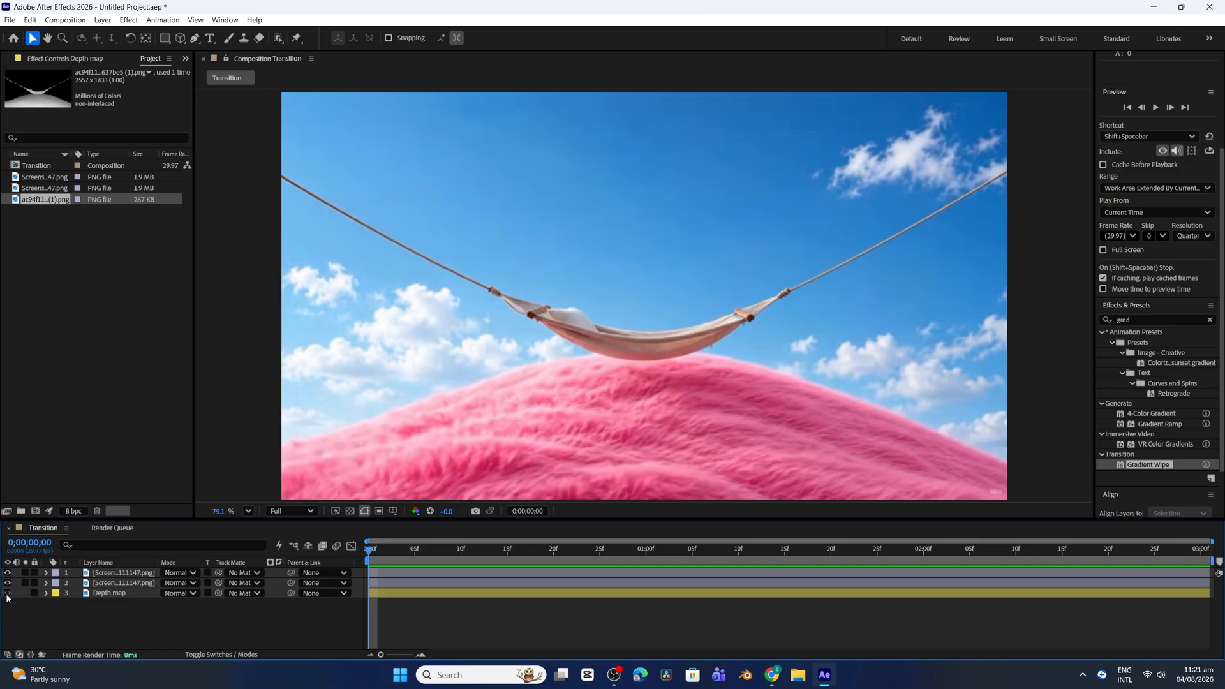
Find the Colorama effect and apply it to the topmost hammock image layer
{"action": "left_click", "coordinate": [574, 331]}
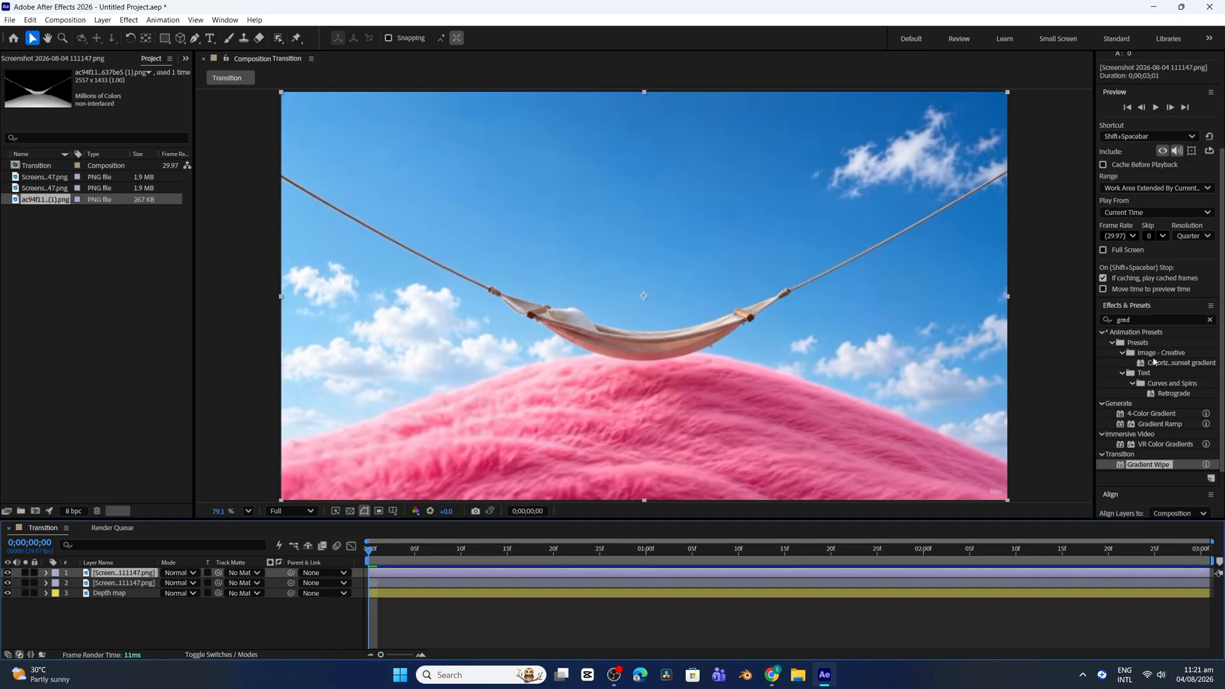
{"action": "left_click", "coordinate": [1148, 319]}
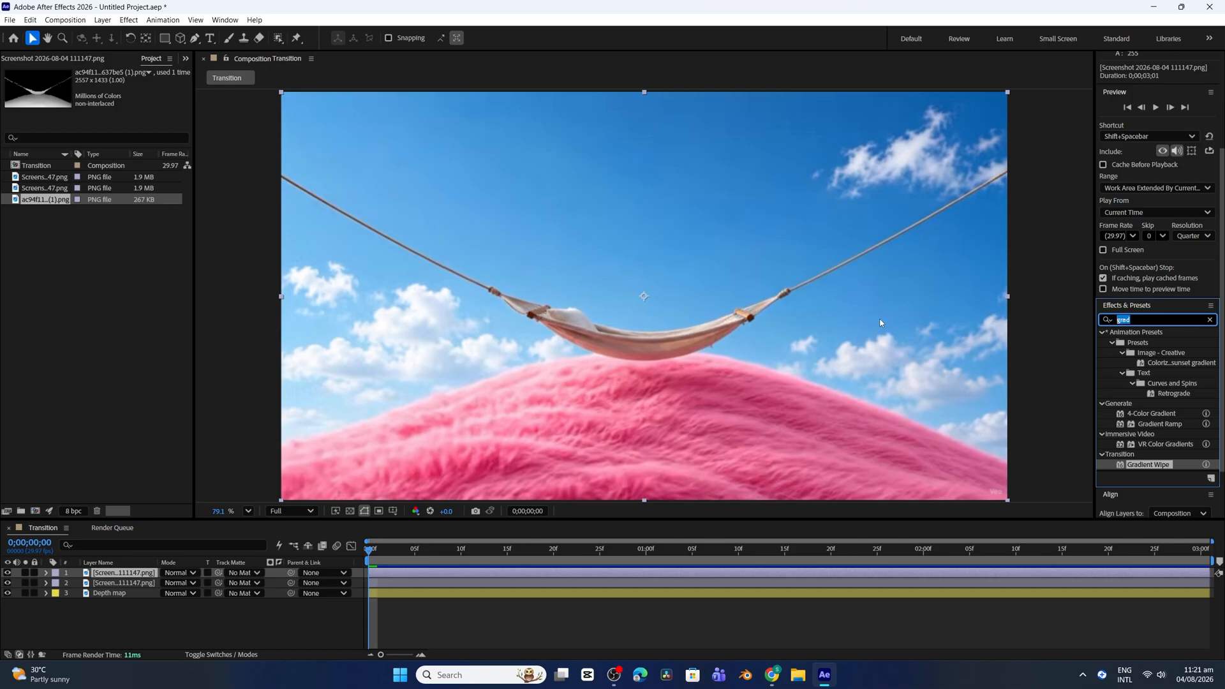
{"action": "type", "text": "color"}
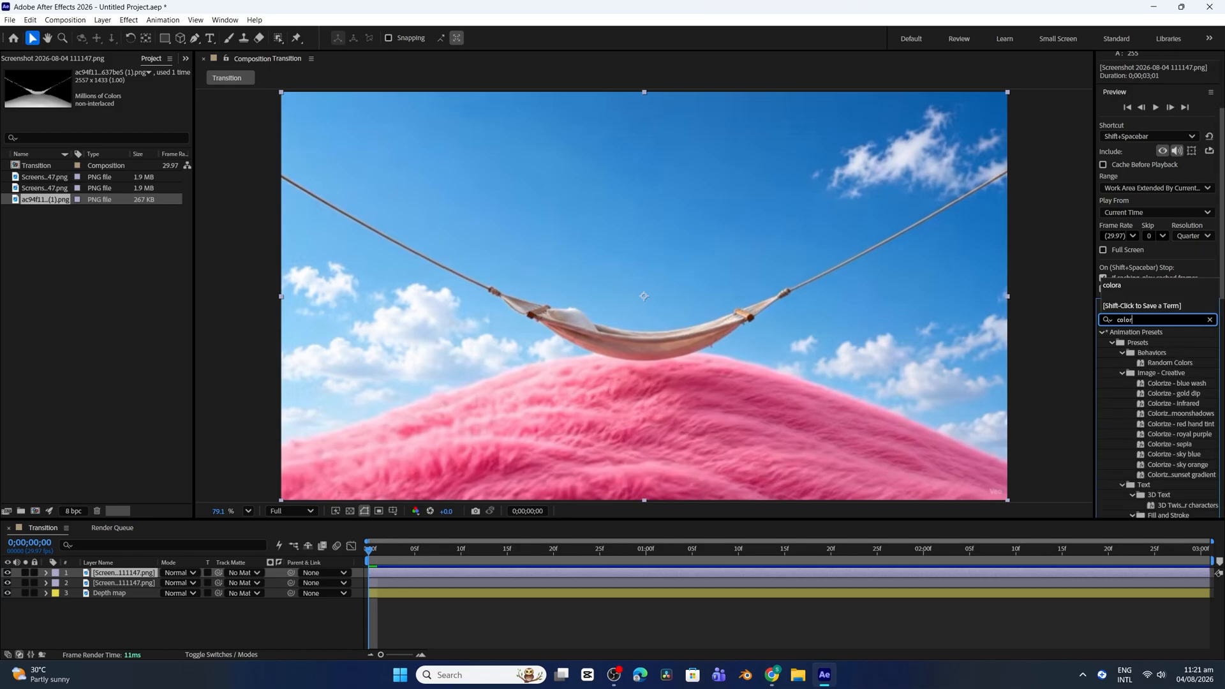
{"action": "type", "text": "a"}
{"action": "left_click_drag", "start_coordinate": [1141, 398], "coordinate": [645, 362]}
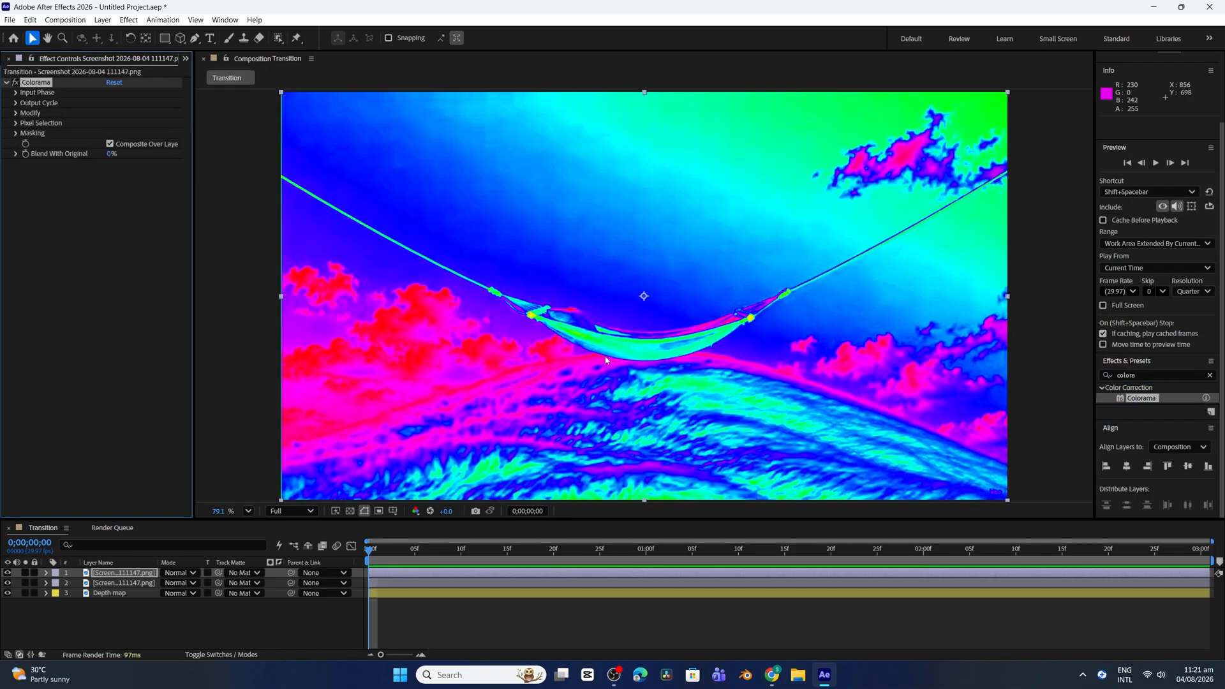
Recolor the red stop of Colorama's Output Cycle to FFD1DC, the Soft Blossom shade from the pink palette results in Chrome
{"action": "left_click", "coordinate": [16, 104]}
{"action": "double_click", "coordinate": [107, 138]}
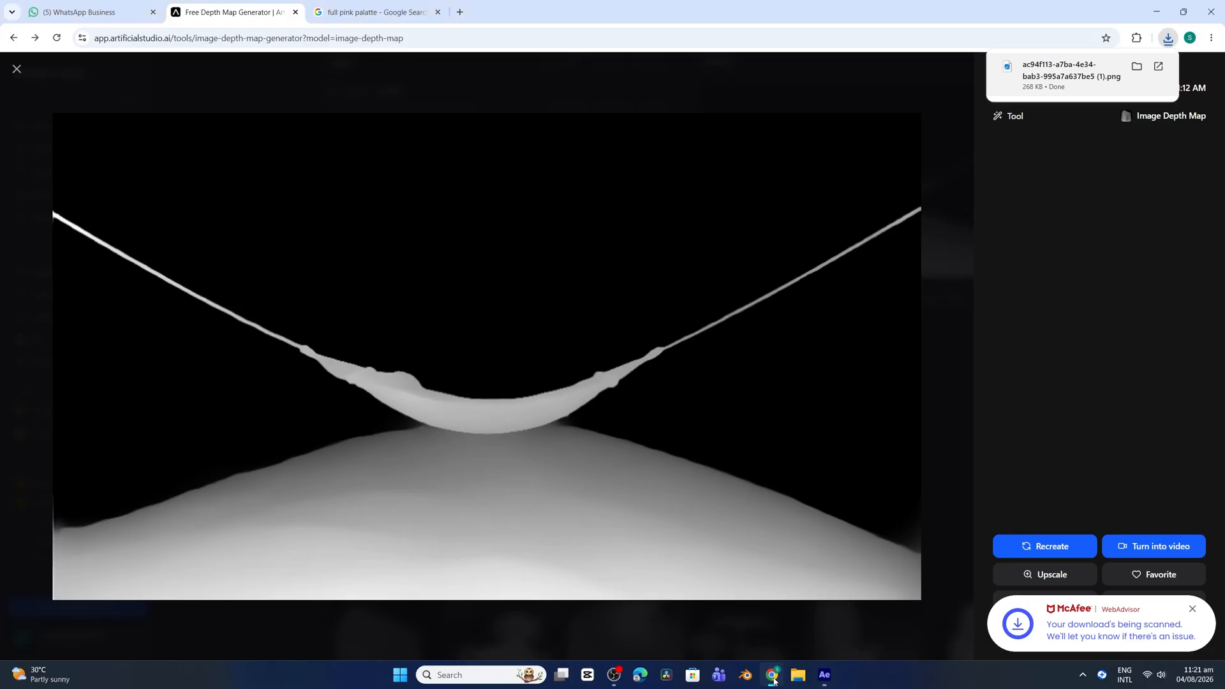
{"action": "left_click", "coordinate": [772, 675]}
{"action": "key", "text": "ctrl+Tab"}
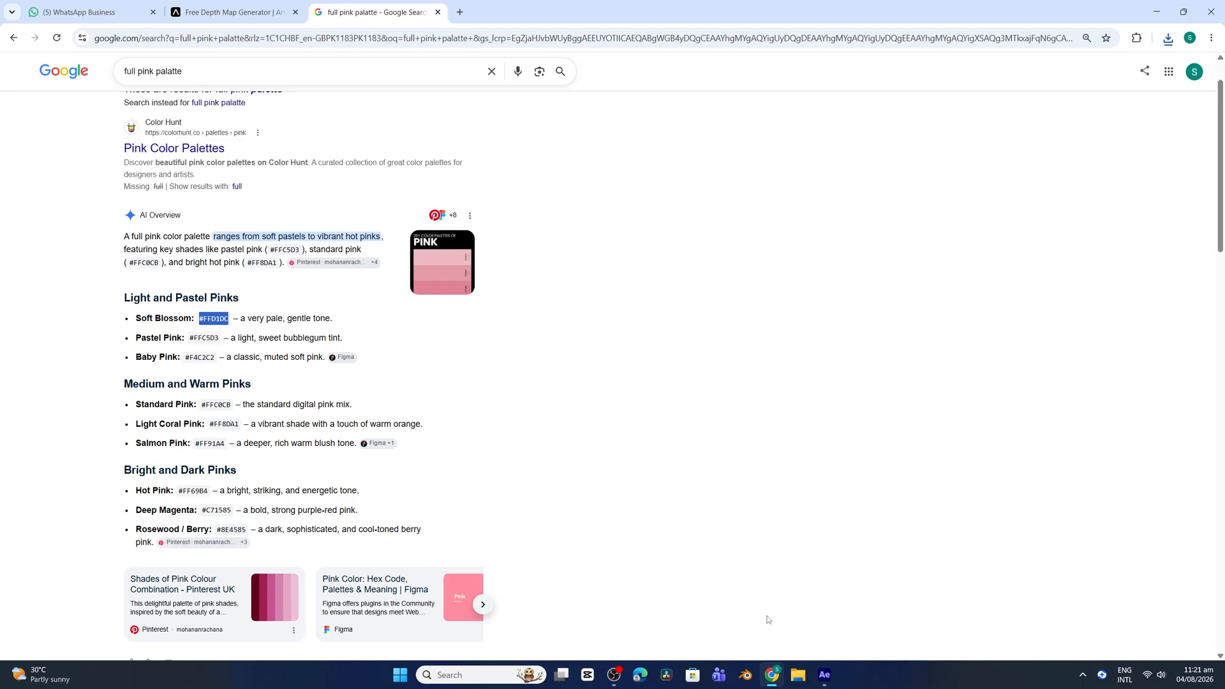
{"action": "left_click", "coordinate": [824, 674]}
{"action": "left_click_drag", "start_coordinate": [697, 407], "coordinate": [672, 407]}
{"action": "key", "text": "ctrl+v"}
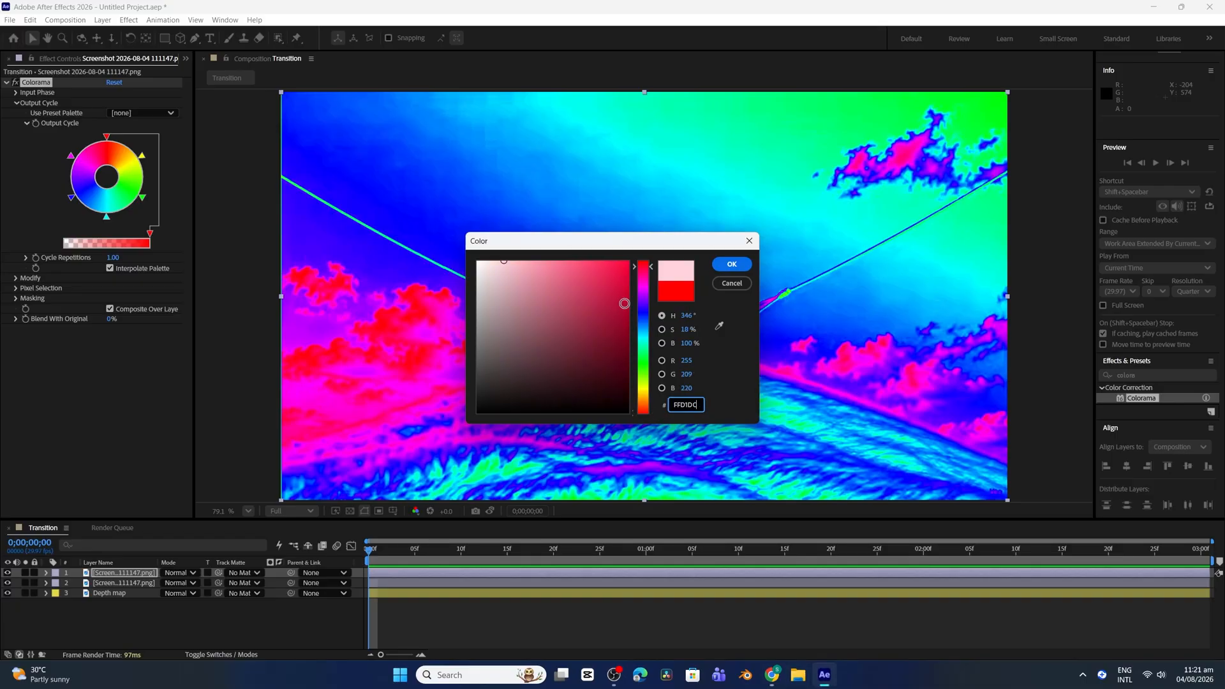
{"action": "left_click", "coordinate": [731, 265]}
Copy the Pastel Pink code from the browser palette and set the green Output Cycle stop to FFC5D3
{"action": "double_click", "coordinate": [141, 198]}
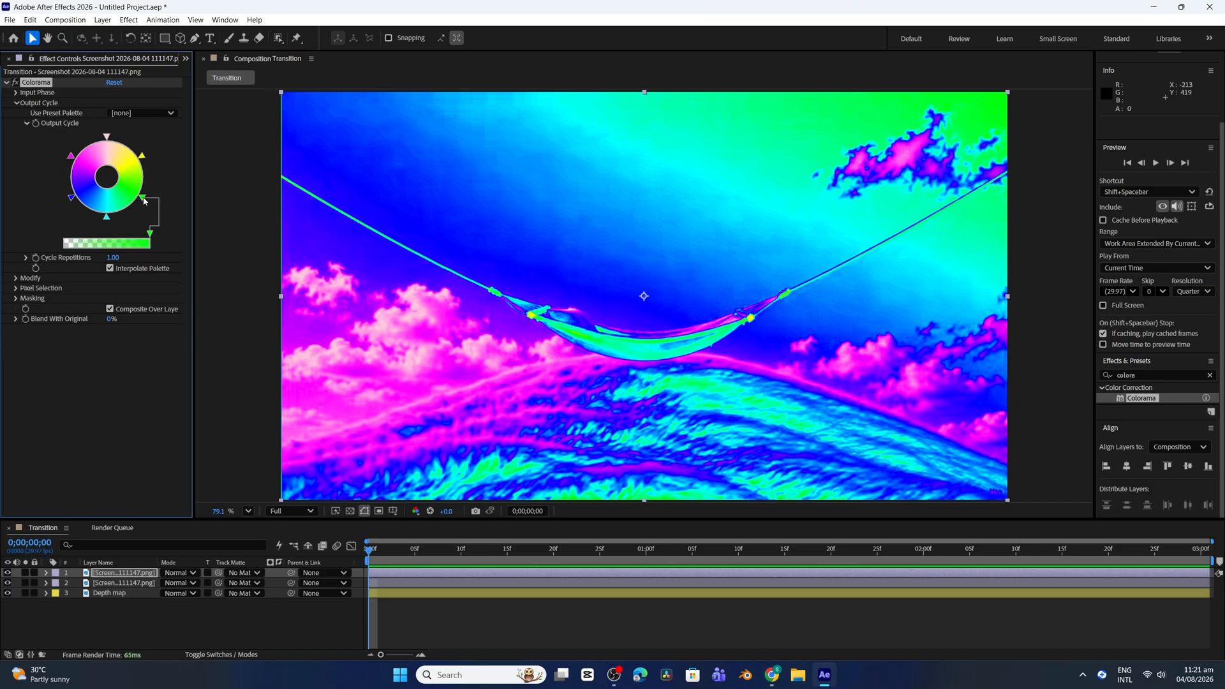
{"action": "left_click", "coordinate": [773, 675]}
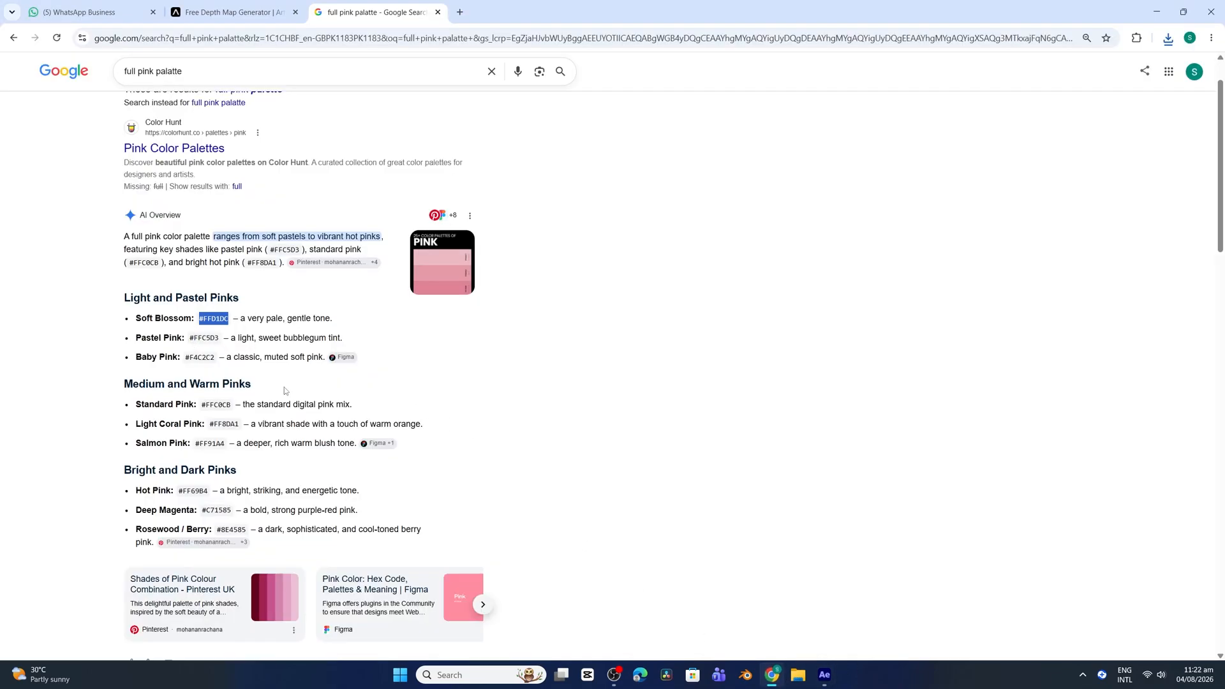
{"action": "left_click", "coordinate": [185, 338]}
{"action": "key", "text": "alt+Tab"}
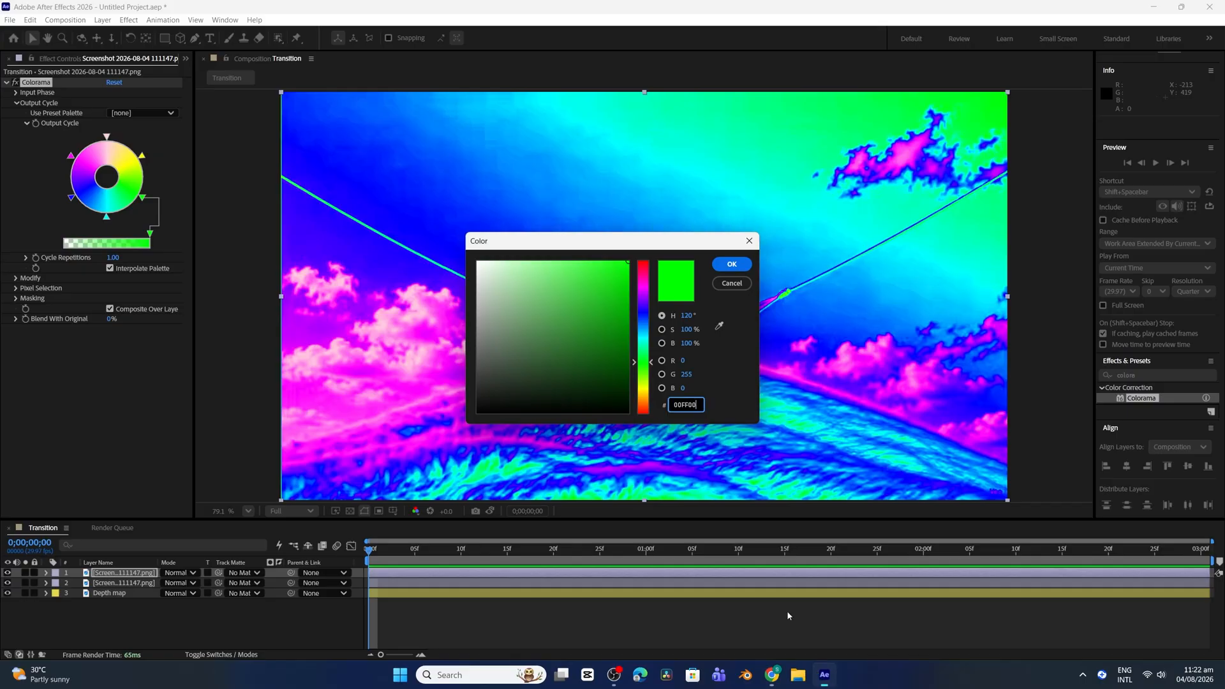
{"action": "left_click_drag", "start_coordinate": [680, 406], "coordinate": [667, 406]}
{"action": "type", "text": "FFC5D3"}
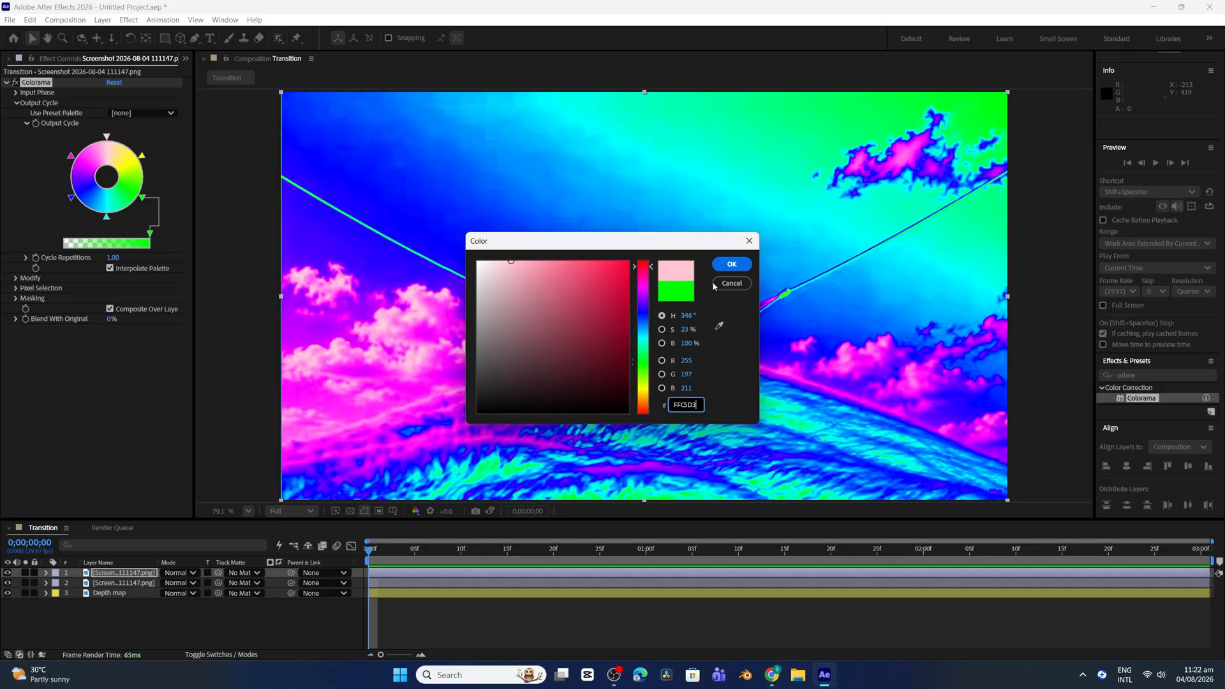
{"action": "left_click", "coordinate": [730, 265]}
Copy the Baby Pink code from the browser palette and set the cyan Output Cycle stop to F4C2C2
{"action": "left_click", "coordinate": [772, 676]}
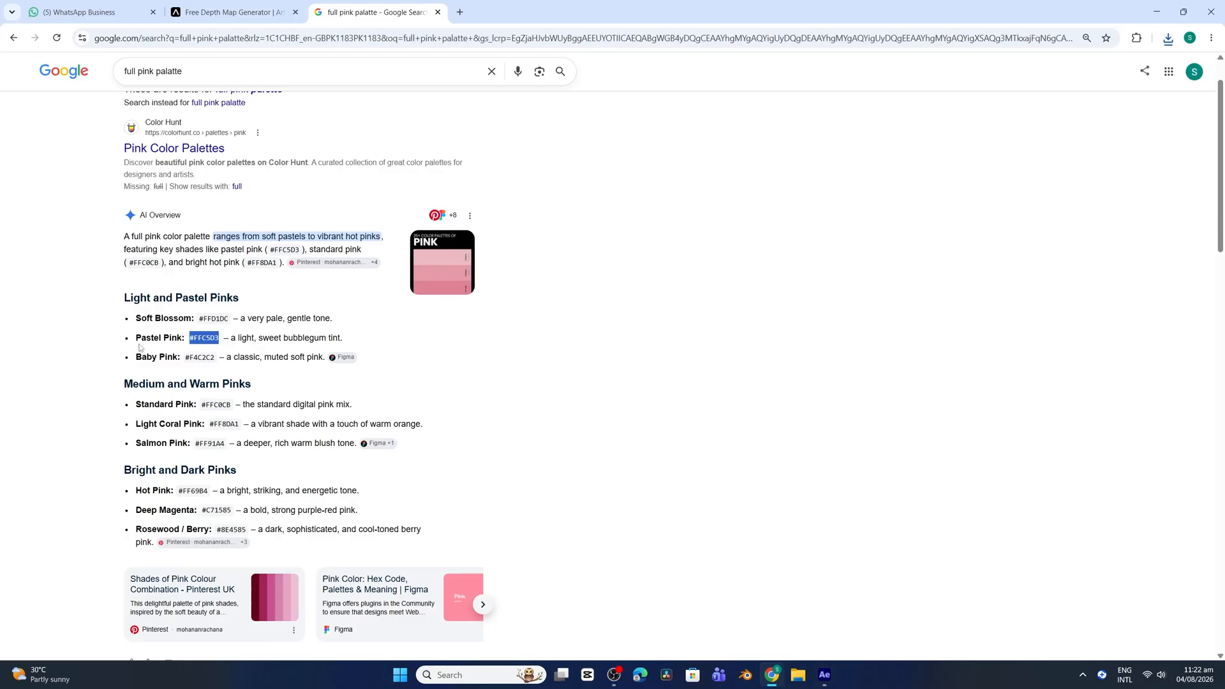
{"action": "left_click_drag", "start_coordinate": [185, 358], "coordinate": [195, 359]}
{"action": "left_click", "coordinate": [825, 675]}
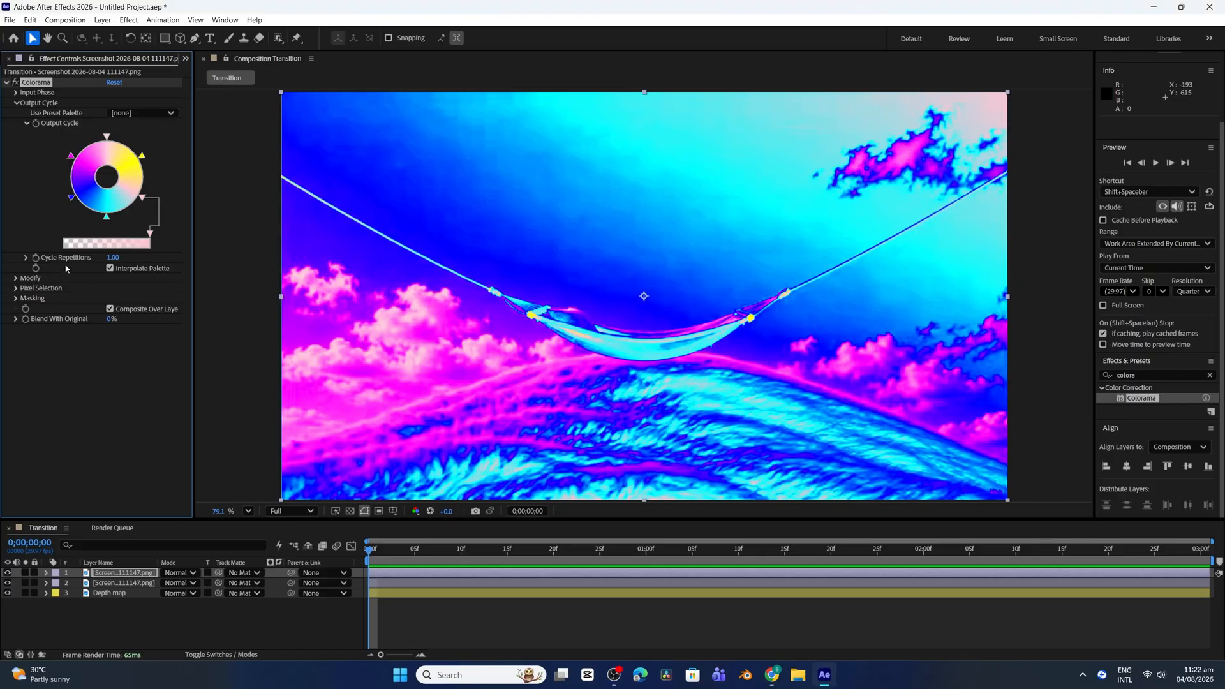
{"action": "double_click", "coordinate": [107, 219]}
{"action": "type", "text": "F4C2C2"}
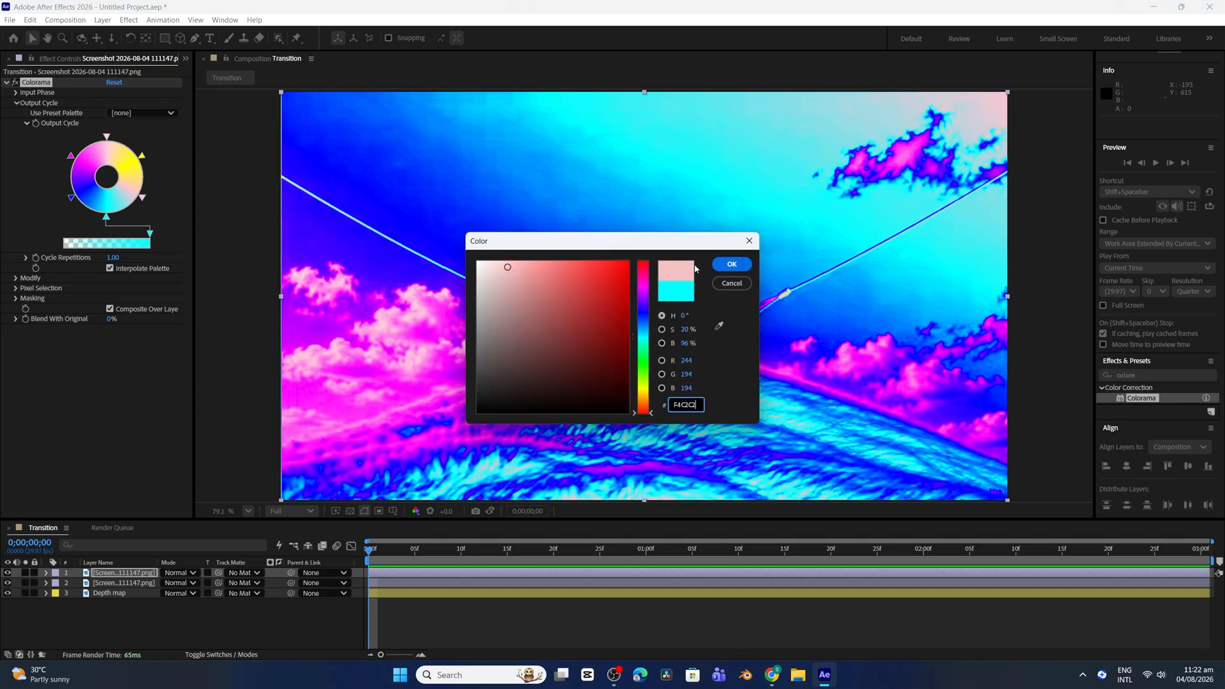
{"action": "left_click", "coordinate": [730, 265]}
Copy the Standard Pink code from the browser palette and set the blue Output Cycle stop to FFC0CB
{"action": "left_click", "coordinate": [772, 675]}
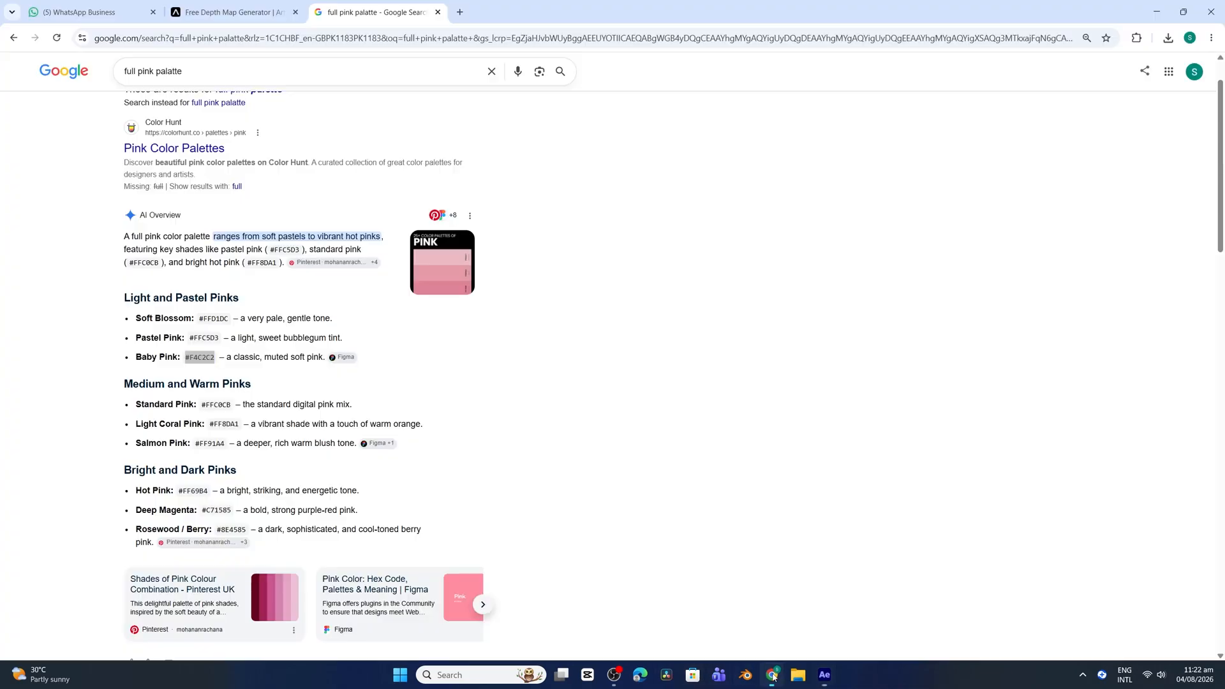
{"action": "left_click_drag", "start_coordinate": [202, 406], "coordinate": [231, 405]}
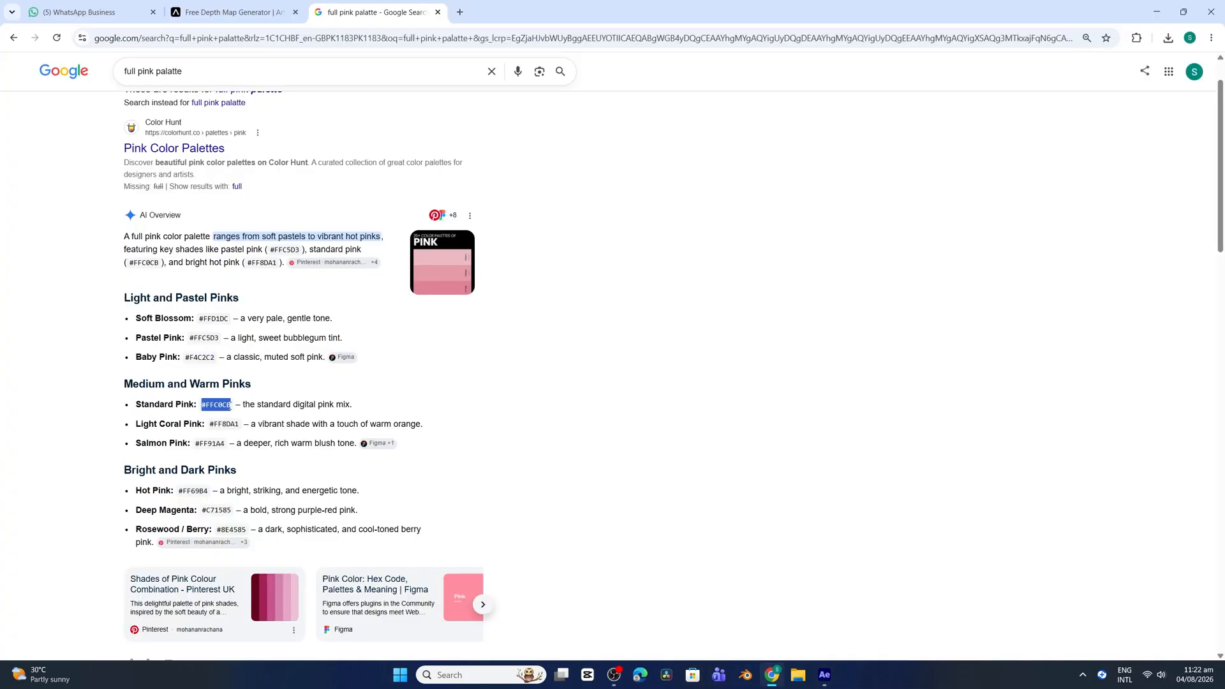
{"action": "left_click", "coordinate": [824, 675]}
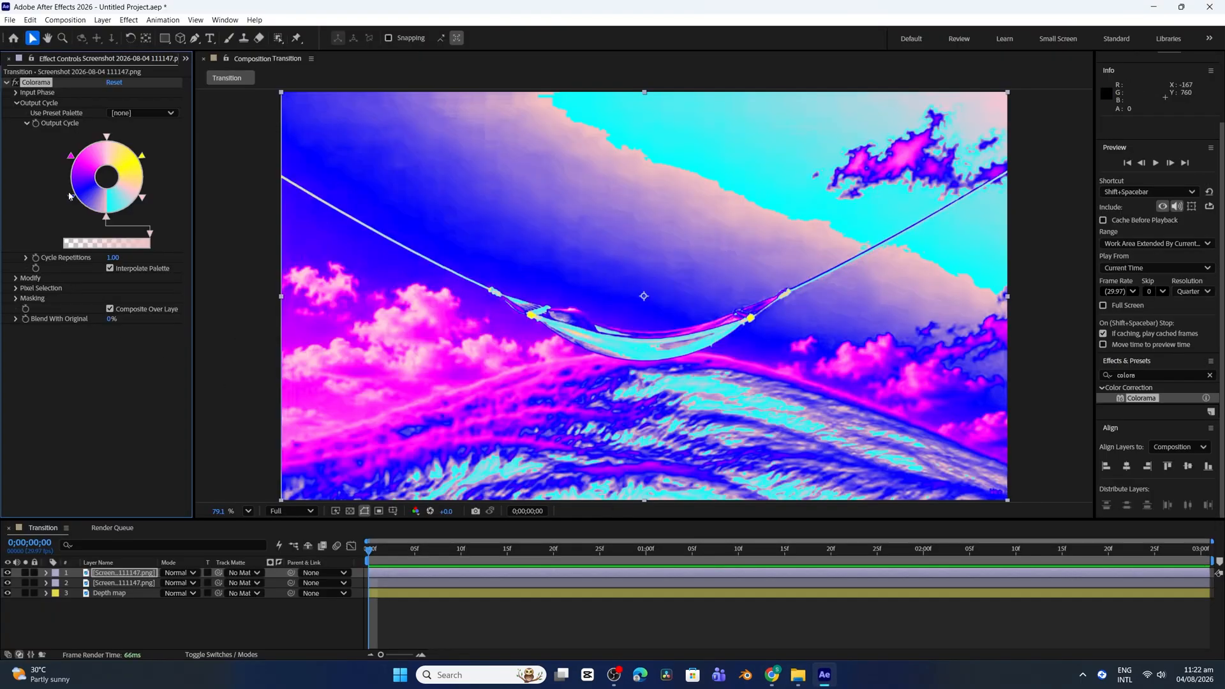
{"action": "left_click", "coordinate": [71, 198]}
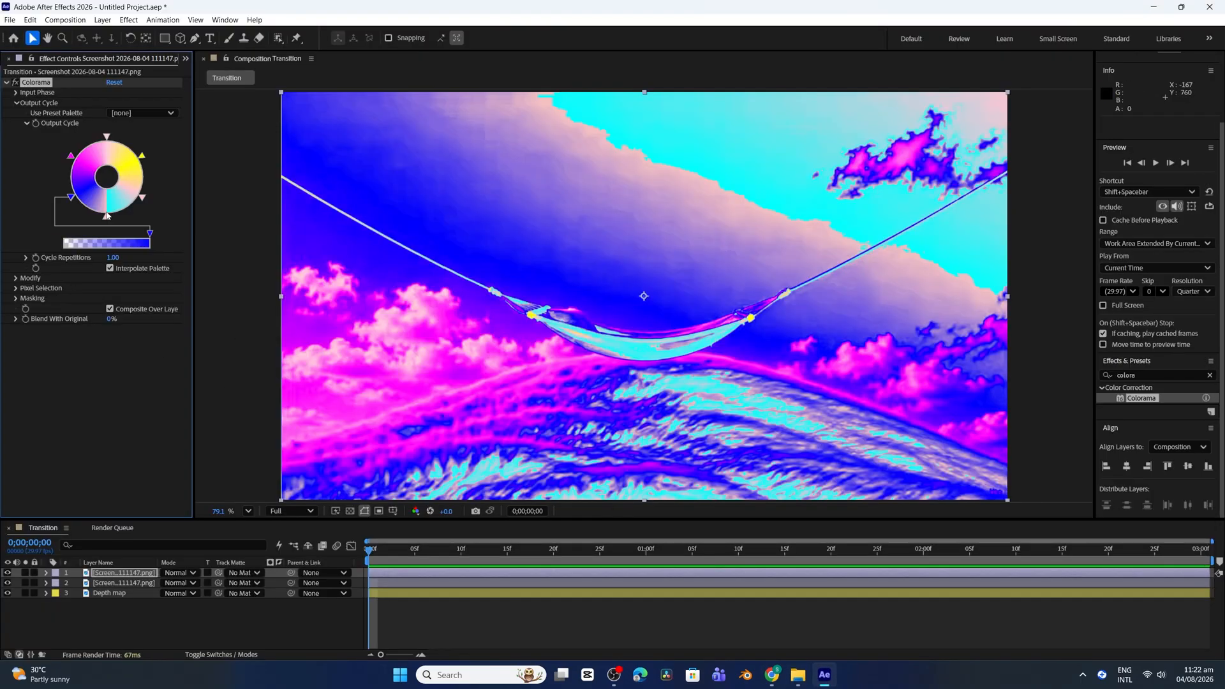
{"action": "double_click", "coordinate": [72, 199]}
{"action": "key", "text": "ctrl+v"}
{"action": "left_click", "coordinate": [730, 266]}
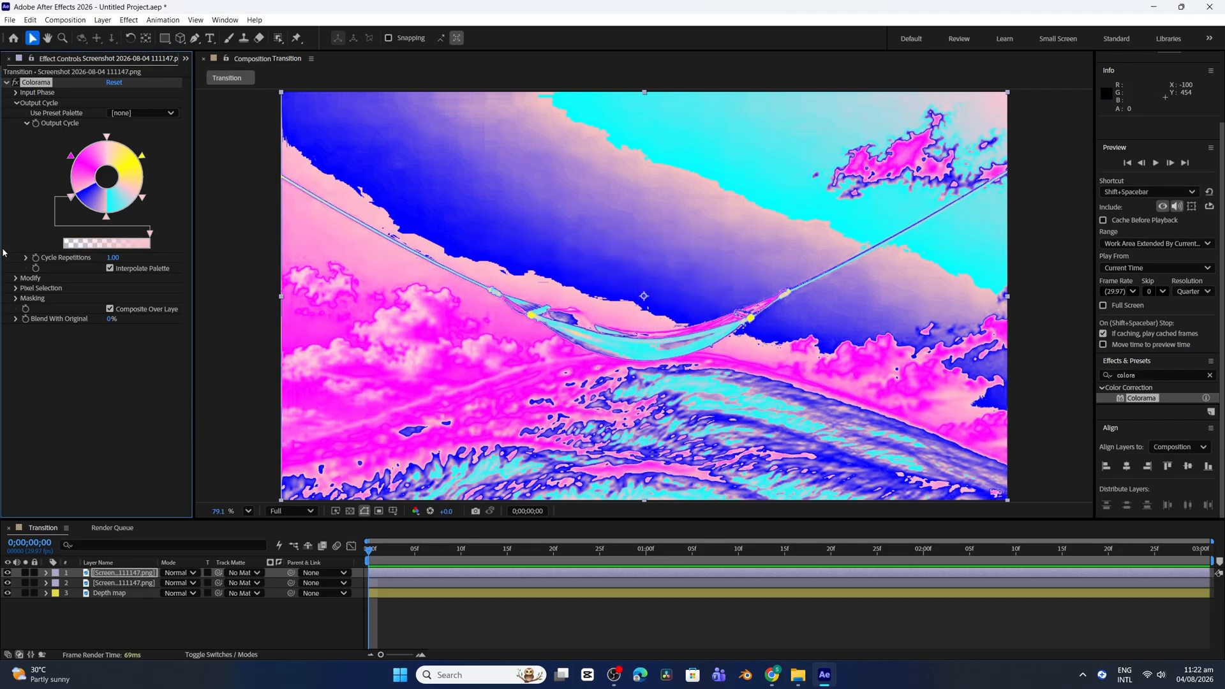
Copy the Light Coral Pink code from the browser palette and set the magenta Output Cycle stop to FF8DA1
{"action": "double_click", "coordinate": [71, 157]}
{"action": "left_click", "coordinate": [774, 675]}
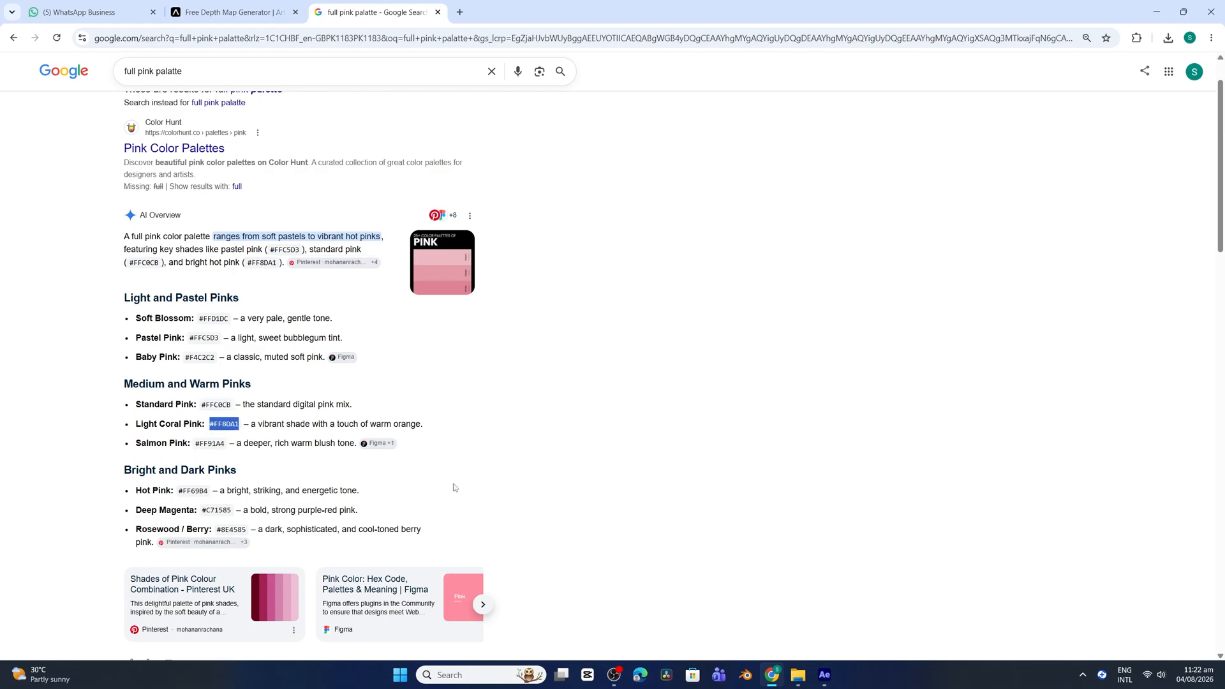
{"action": "left_click", "coordinate": [823, 674]}
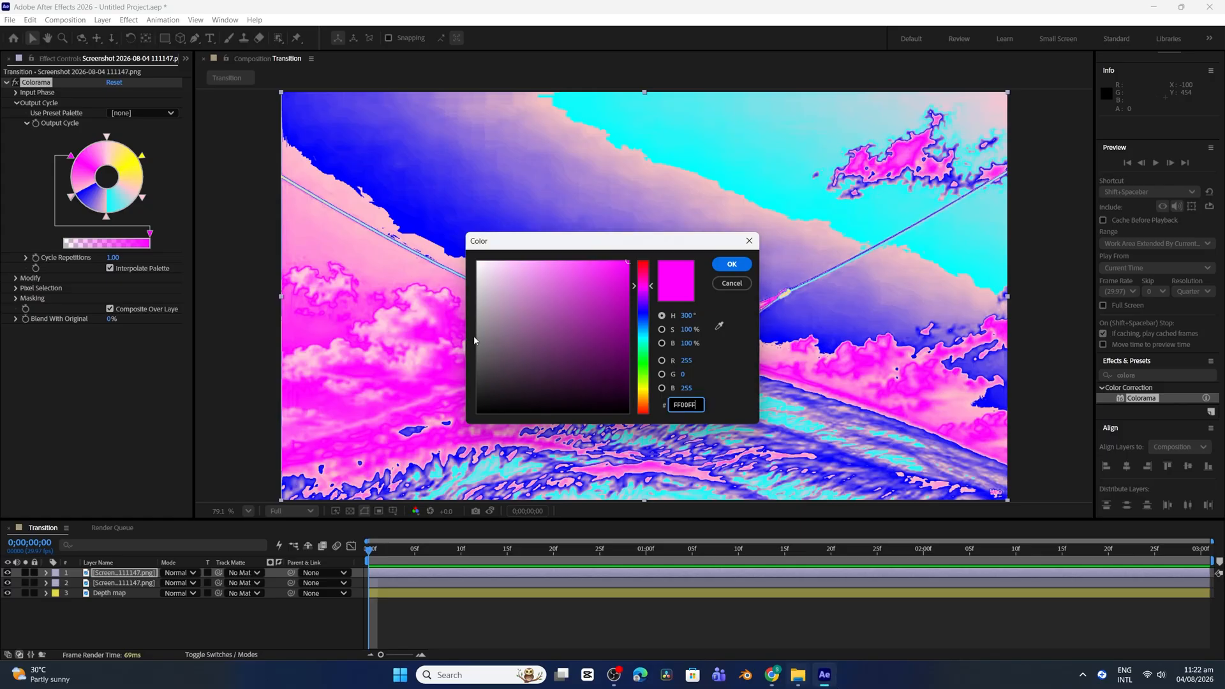
{"action": "double_click", "coordinate": [693, 404]}
{"action": "key", "text": "ctrl+v"}
{"action": "left_click", "coordinate": [732, 263]}
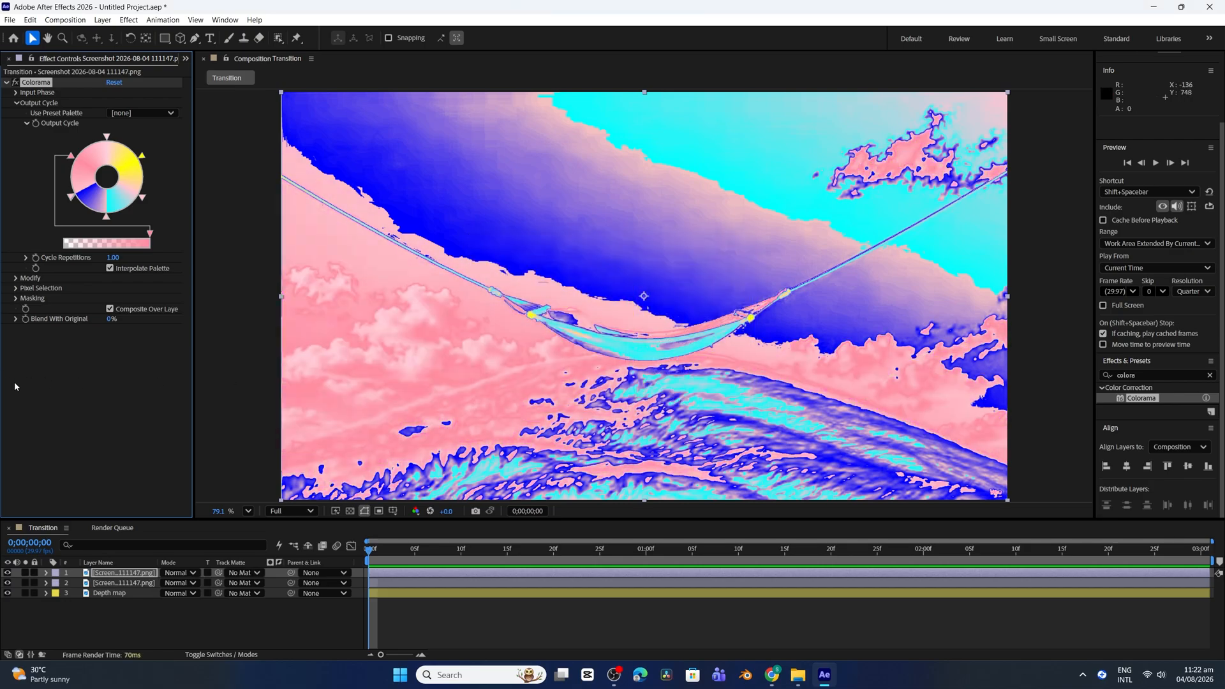
Copy the Salmon Pink code from the browser palette and set the yellow Output Cycle stop to FF91A4
{"action": "double_click", "coordinate": [143, 159]}
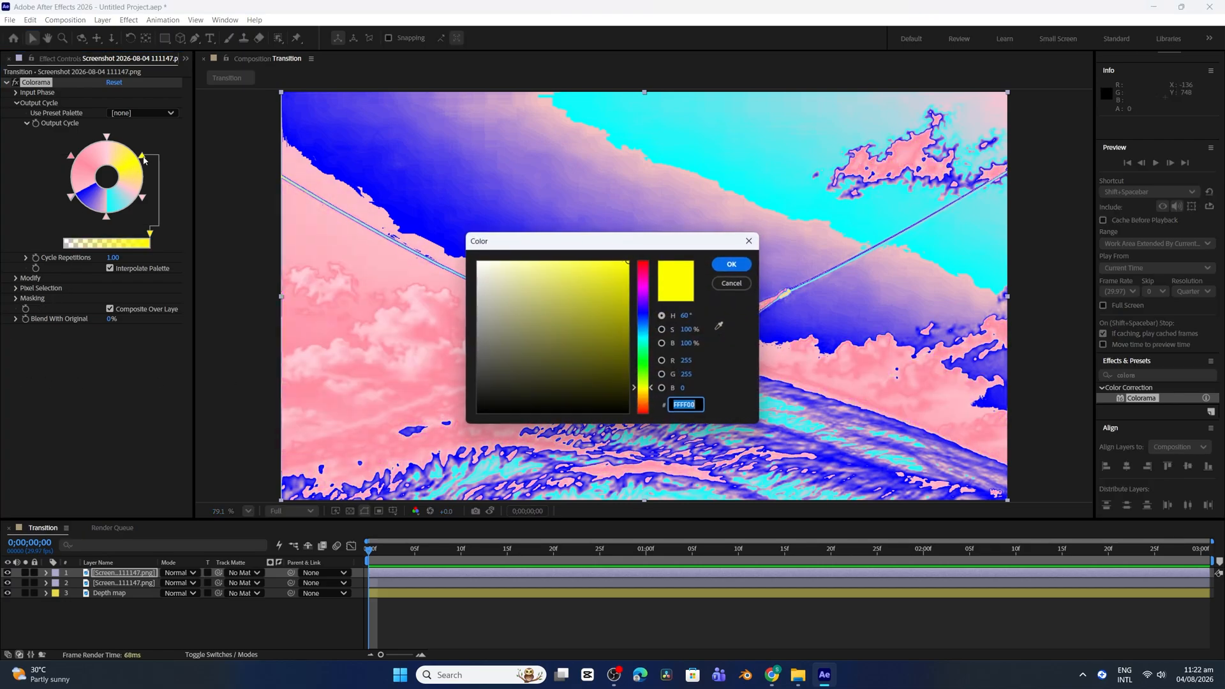
{"action": "left_click", "coordinate": [772, 675]}
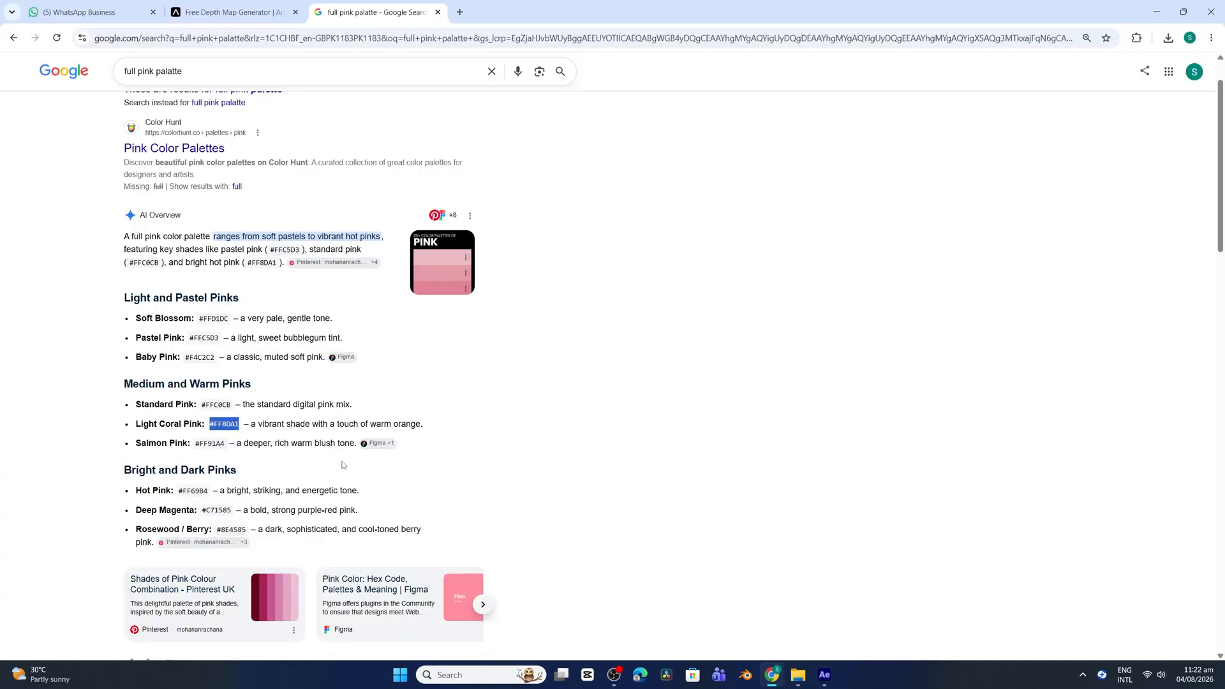
{"action": "left_click_drag", "start_coordinate": [199, 445], "coordinate": [225, 446]}
{"action": "key", "text": "ctrl+c"}
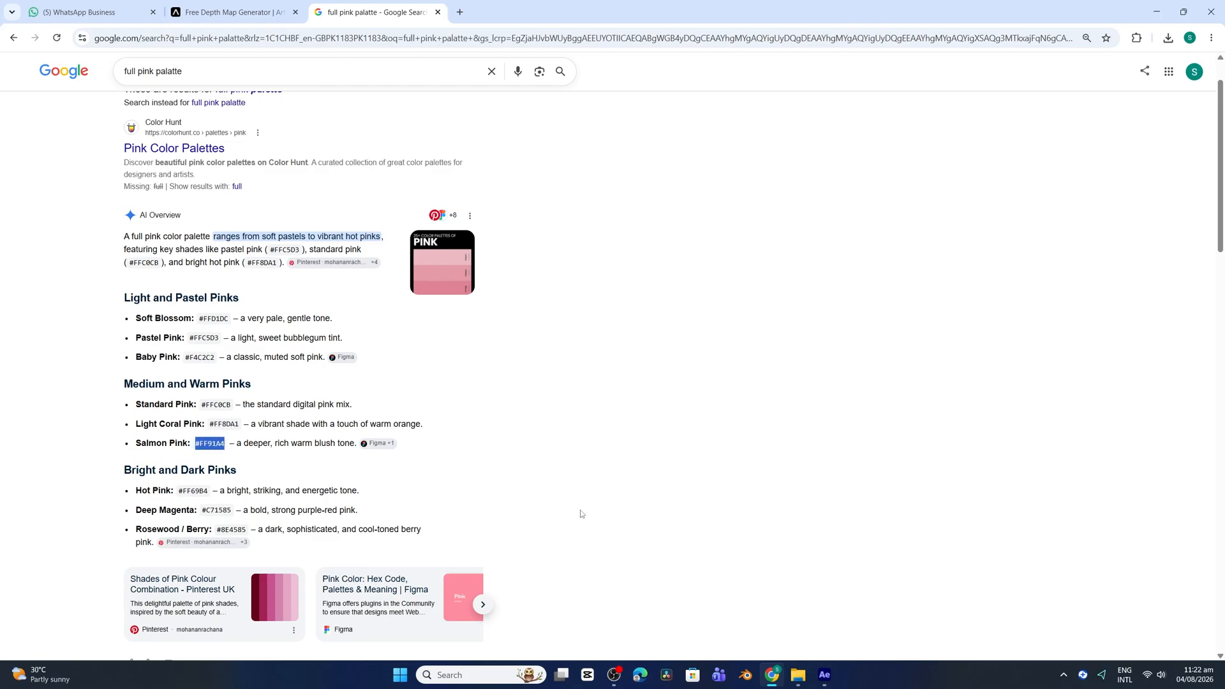
{"action": "left_click", "coordinate": [824, 675]}
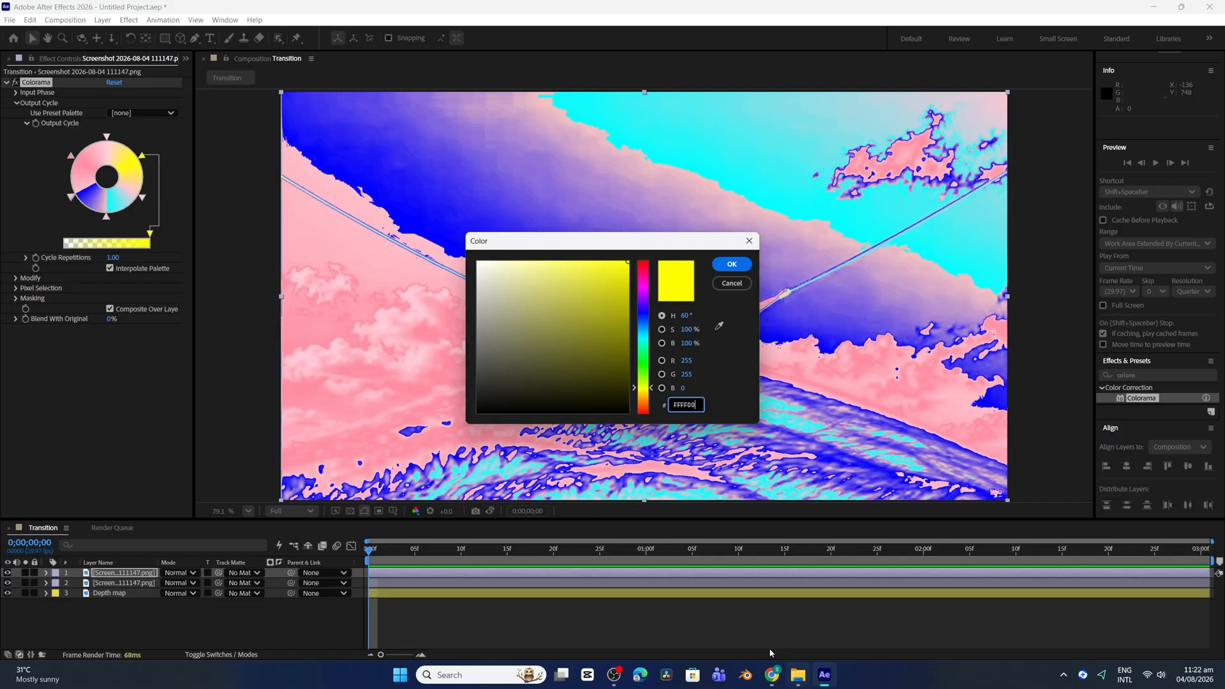
{"action": "double_click", "coordinate": [696, 407]}
{"action": "key", "text": "ctrl+v"}
{"action": "left_click", "coordinate": [732, 264]}
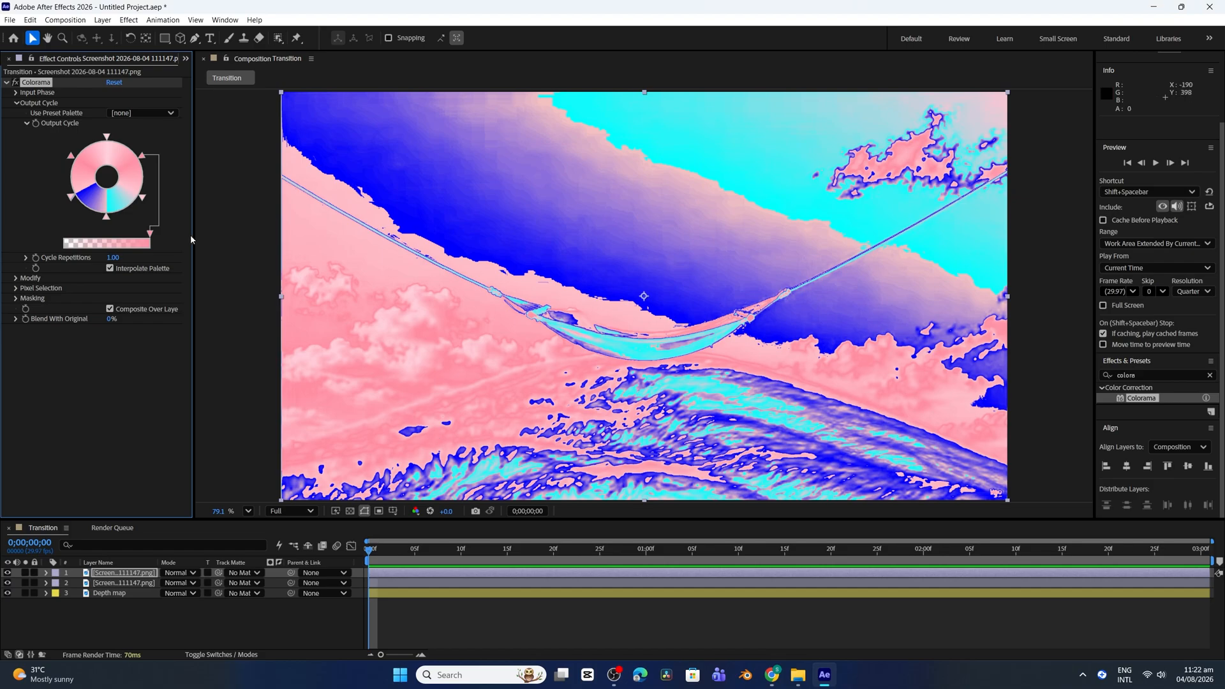
Add an Output Cycle stop beside the bottom cyan one and set it to FF69B4, copied from the browser palette's Hot Pink code
{"action": "left_click", "coordinate": [82, 360]}
{"action": "double_click", "coordinate": [113, 206]}
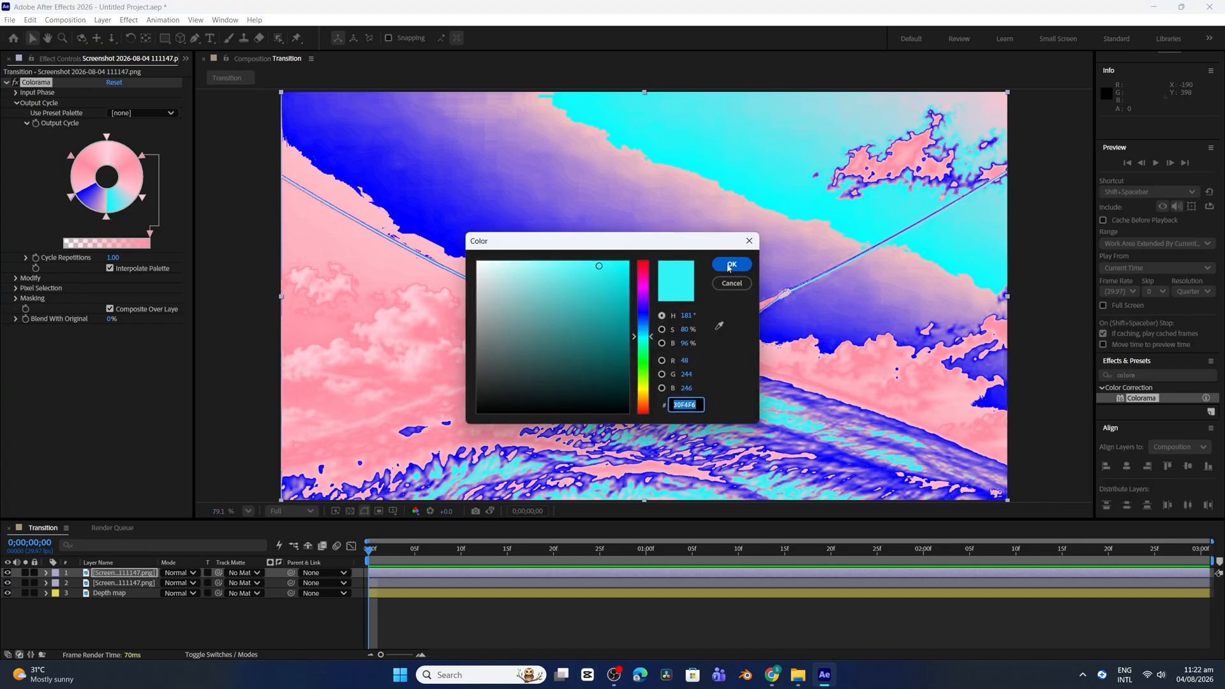
{"action": "left_click", "coordinate": [772, 675]}
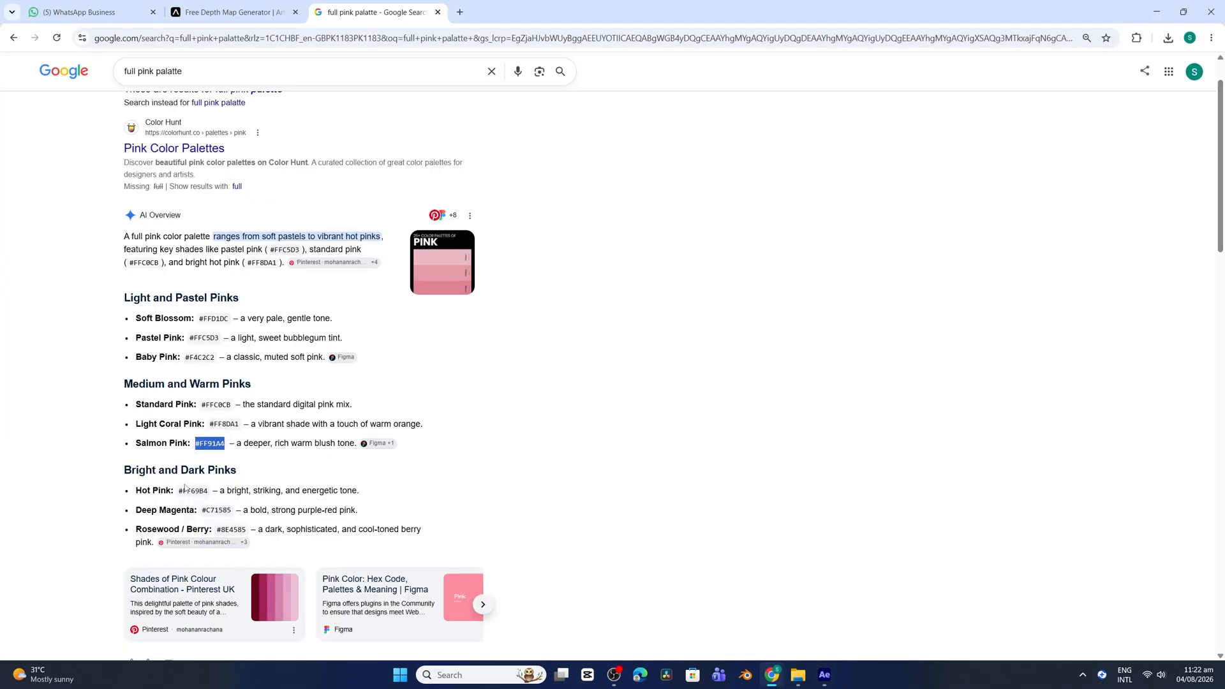
{"action": "left_click_drag", "start_coordinate": [180, 491], "coordinate": [211, 496]}
{"action": "key", "text": "ctrl+c"}
{"action": "left_click", "coordinate": [824, 674]}
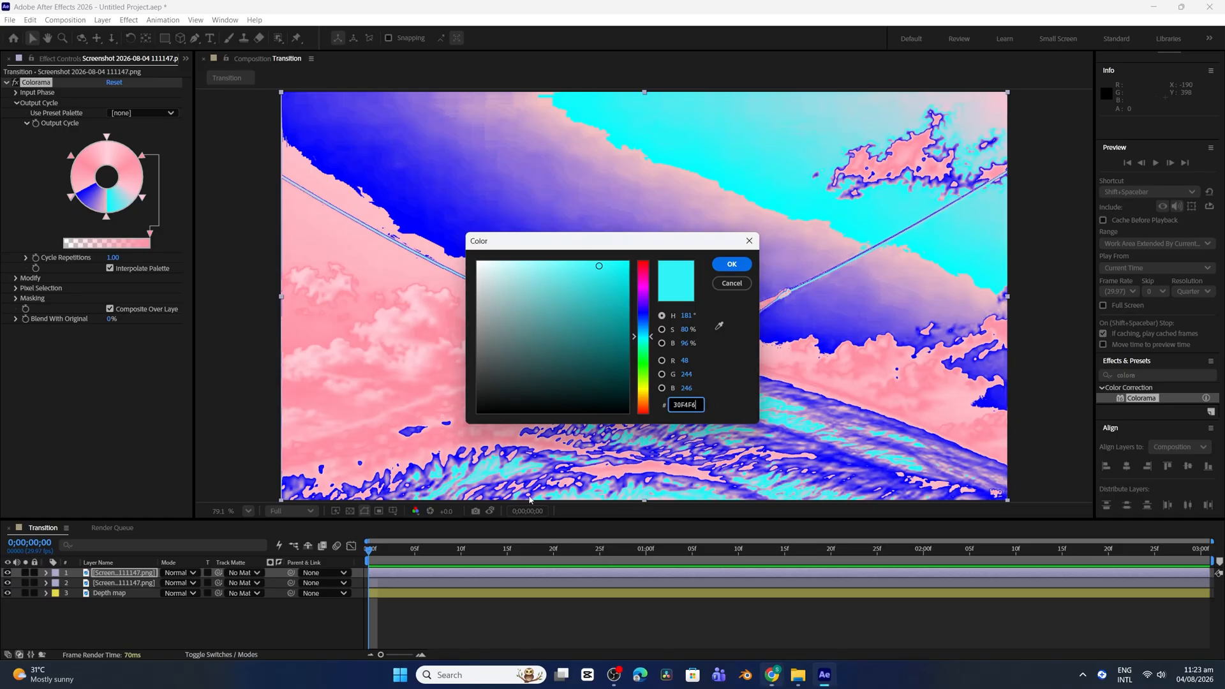
{"action": "key", "text": "ctrl+v"}
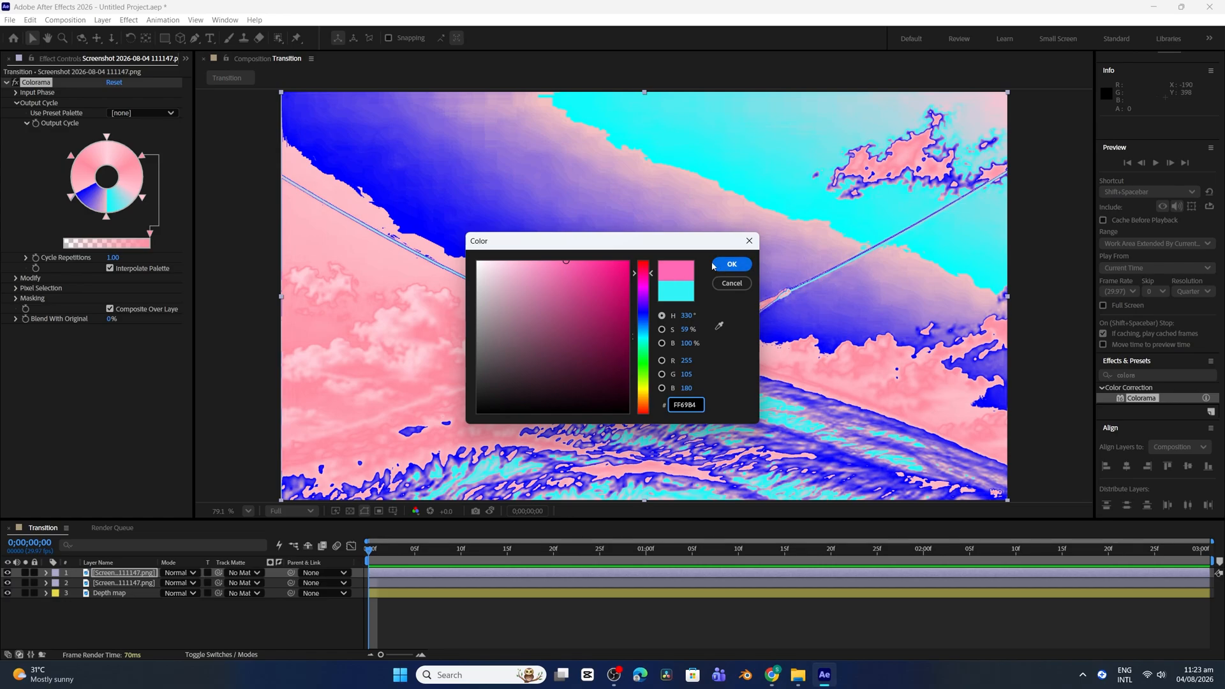
{"action": "left_click", "coordinate": [737, 264]}
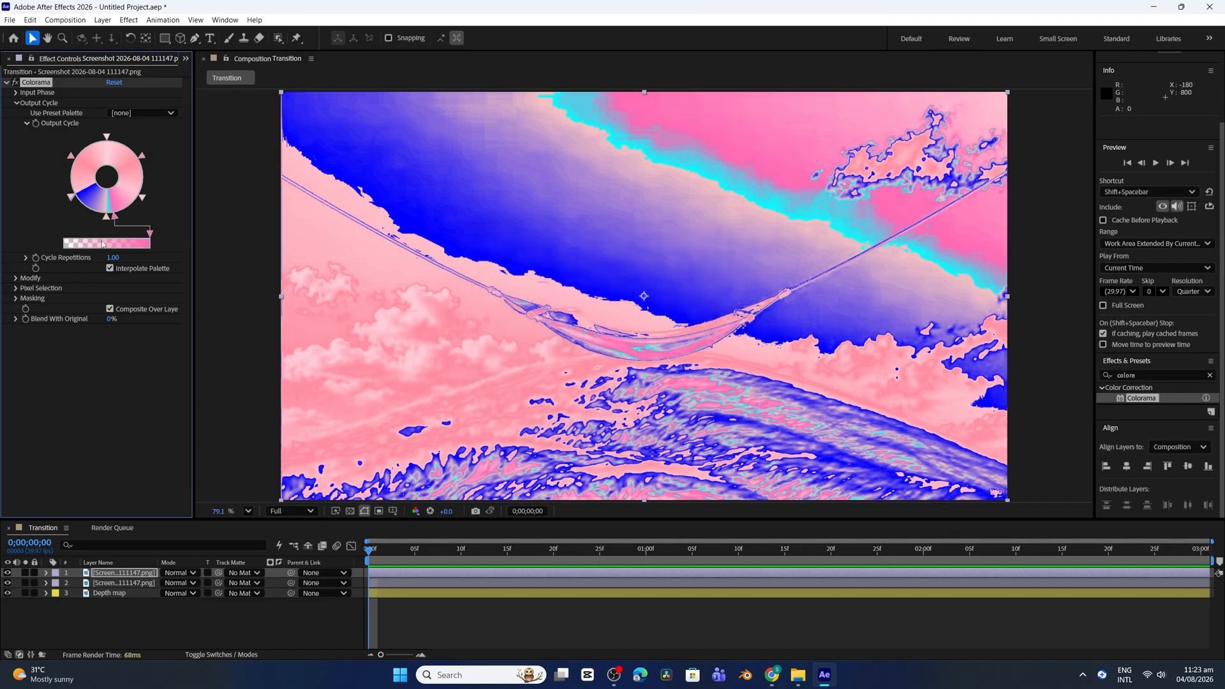
Copy the Deep Magenta code from the browser palette and set the bottom cyan Output Cycle stop to C71585
{"action": "double_click", "coordinate": [109, 211]}
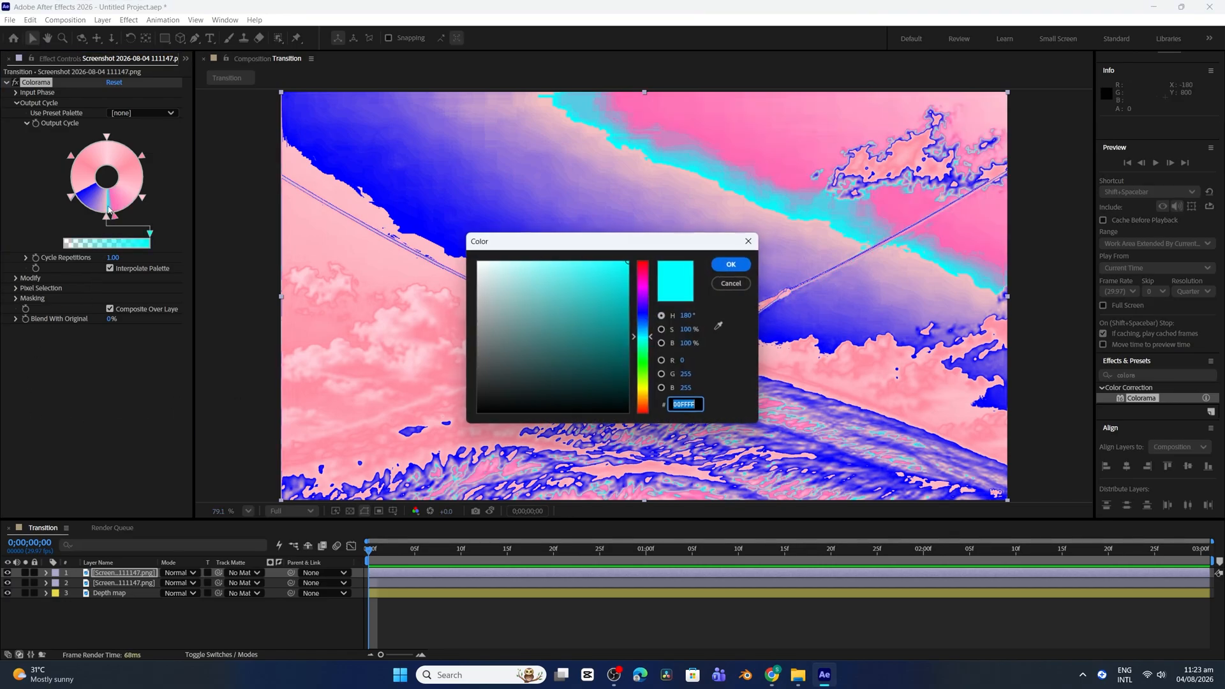
{"action": "left_click", "coordinate": [774, 670]}
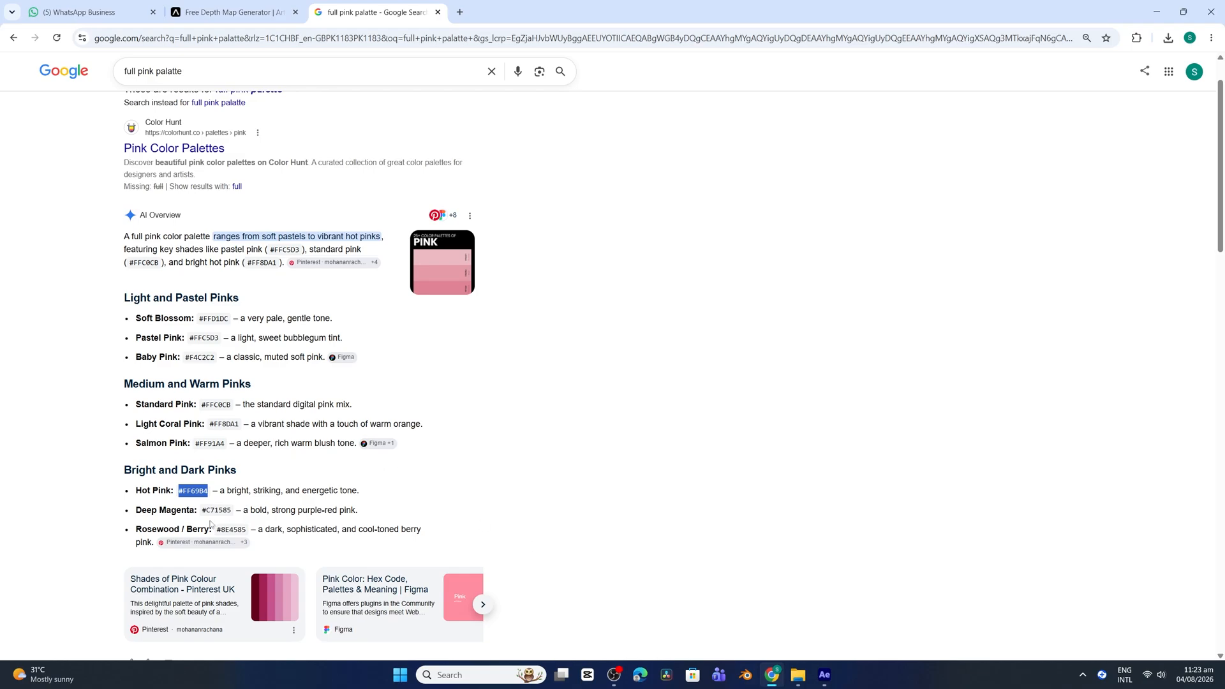
{"action": "left_click_drag", "start_coordinate": [205, 511], "coordinate": [234, 512]}
{"action": "key", "text": "ctrl+c"}
{"action": "left_click", "coordinate": [824, 675]}
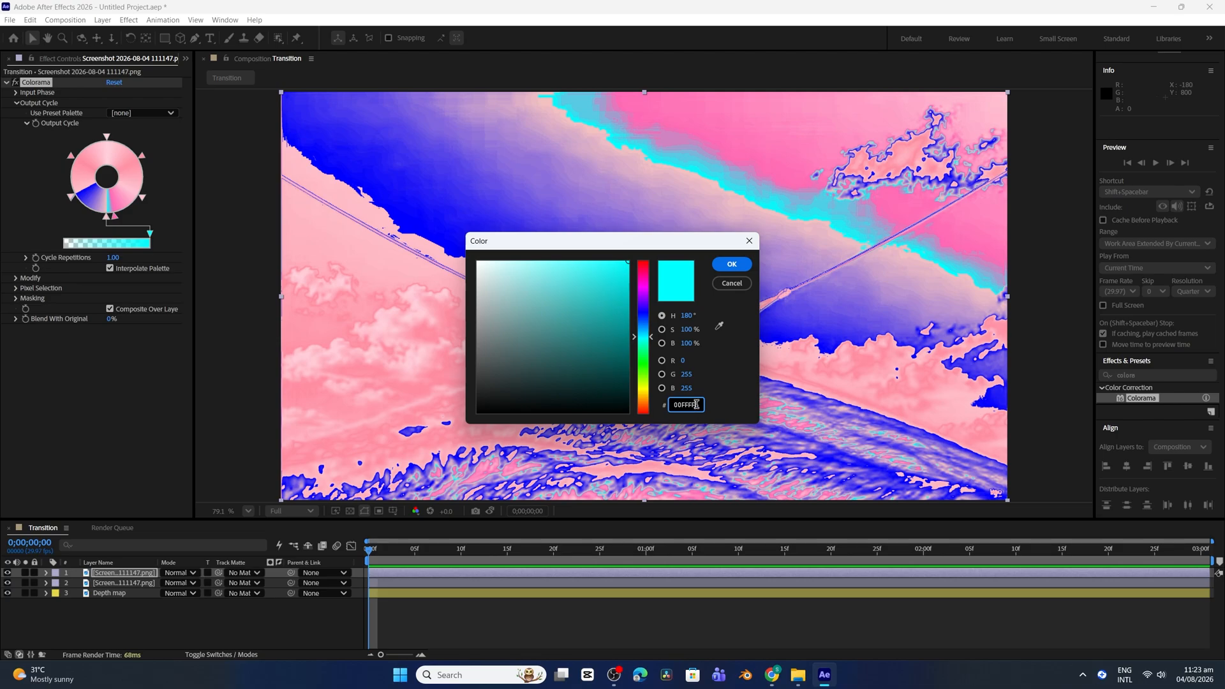
{"action": "double_click", "coordinate": [696, 405]}
{"action": "key", "text": "ctrl+v"}
{"action": "left_click", "coordinate": [732, 264]}
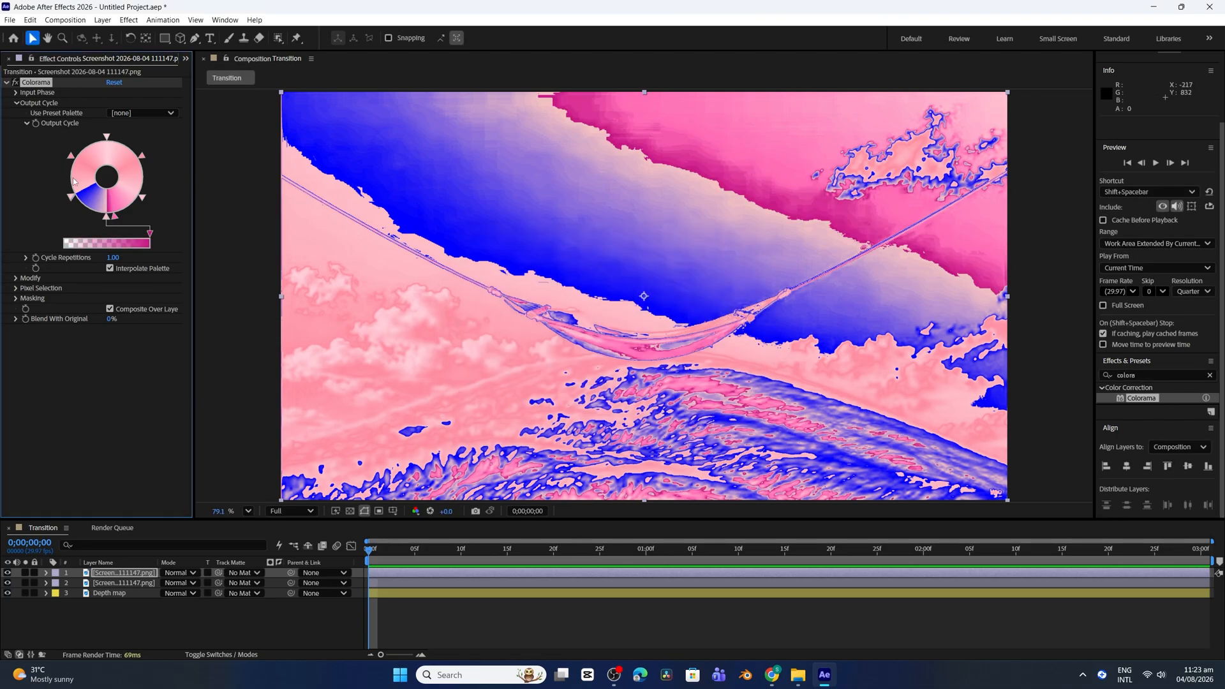
Copy the Baby Pink code from the browser palette and set the remaining blue Output Cycle stop to F4C2C2
{"action": "double_click", "coordinate": [148, 231]}
{"action": "left_click", "coordinate": [772, 675]}
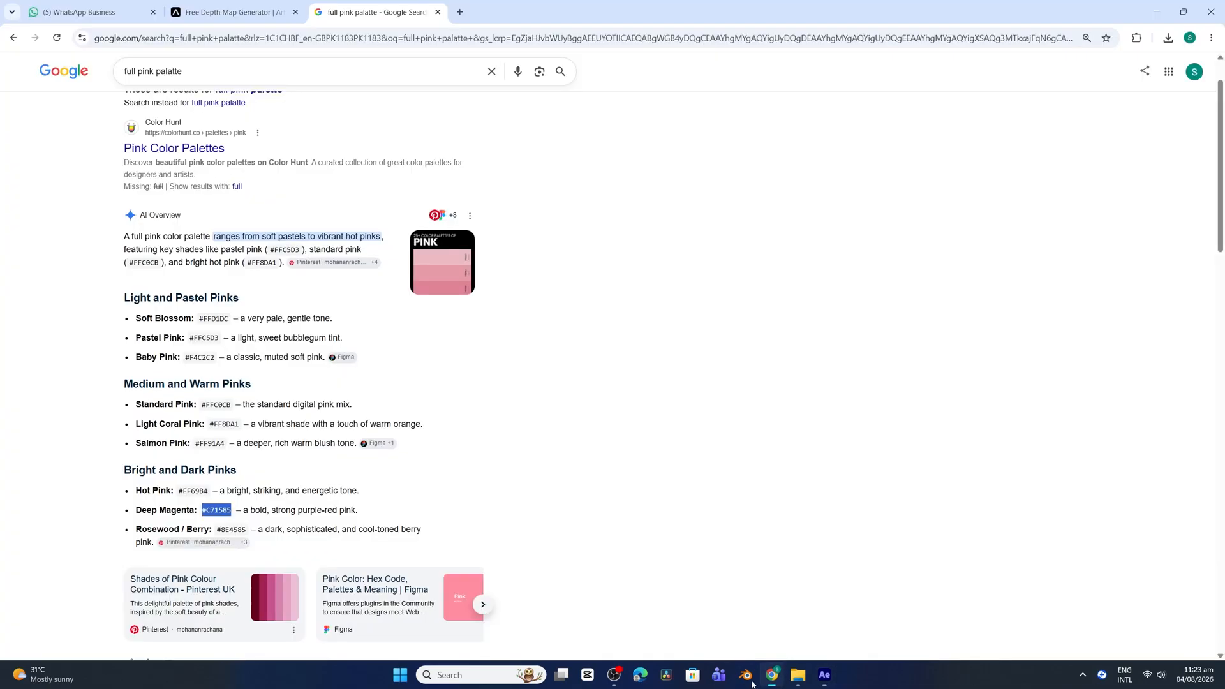
{"action": "left_click_drag", "start_coordinate": [186, 357], "coordinate": [211, 357]}
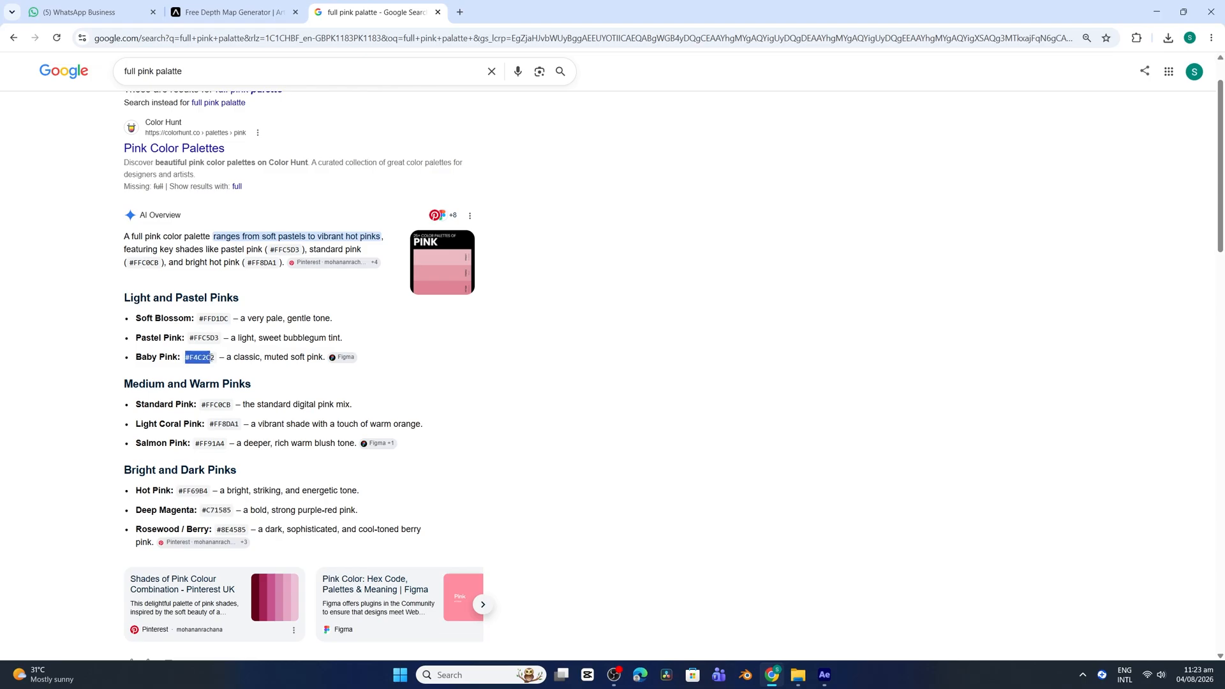
{"action": "left_click", "coordinate": [824, 675]}
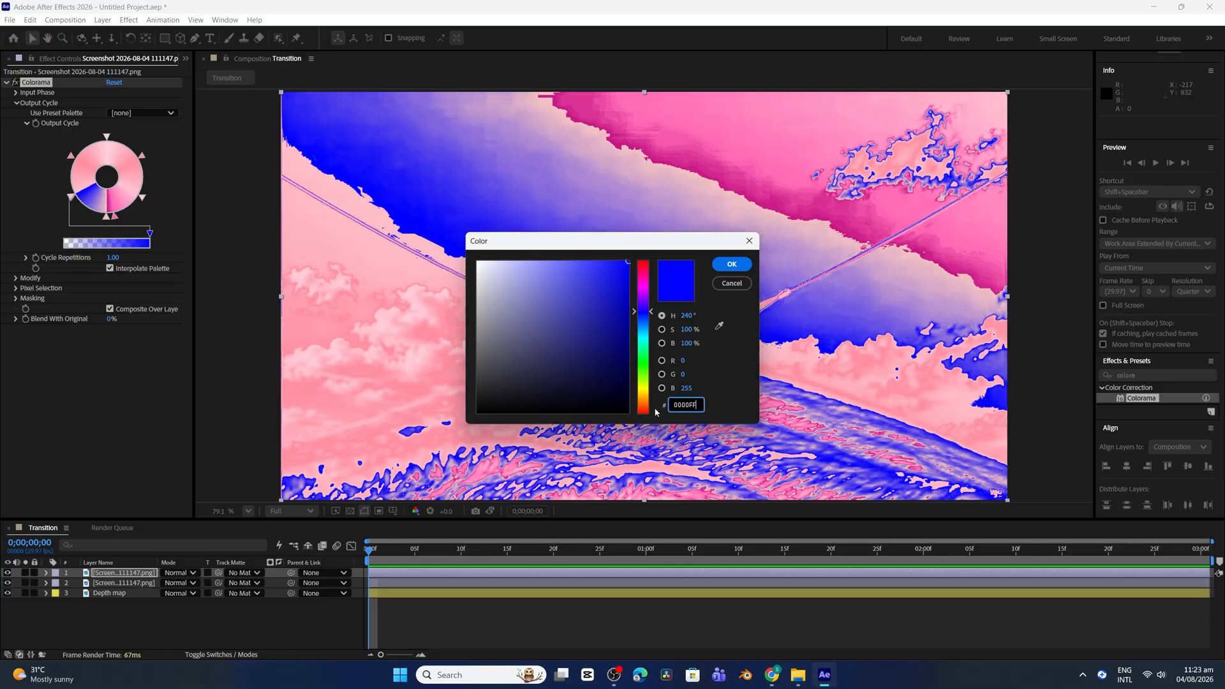
{"action": "double_click", "coordinate": [695, 405]}
{"action": "type", "text": "F4C2C2"}
{"action": "left_click", "coordinate": [731, 265]}
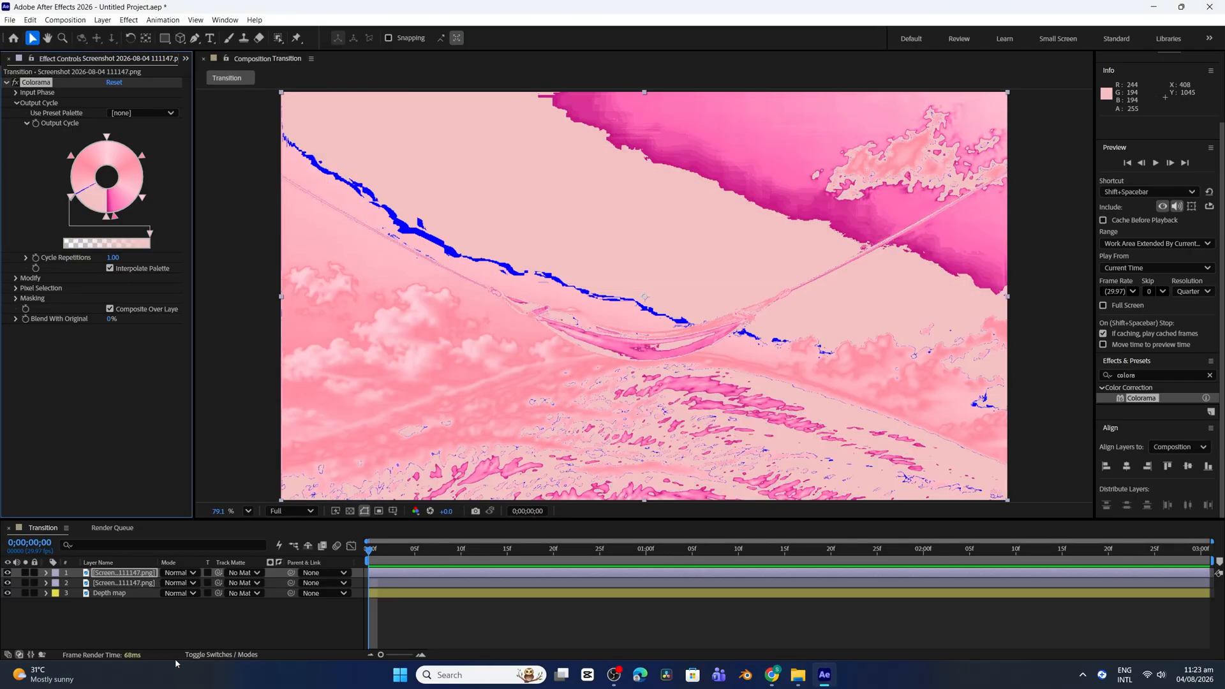
Lighten the hot pink Output Cycle stop to FF97CB
{"action": "double_click", "coordinate": [111, 203]}
{"action": "type", "text": "FA95C7"}
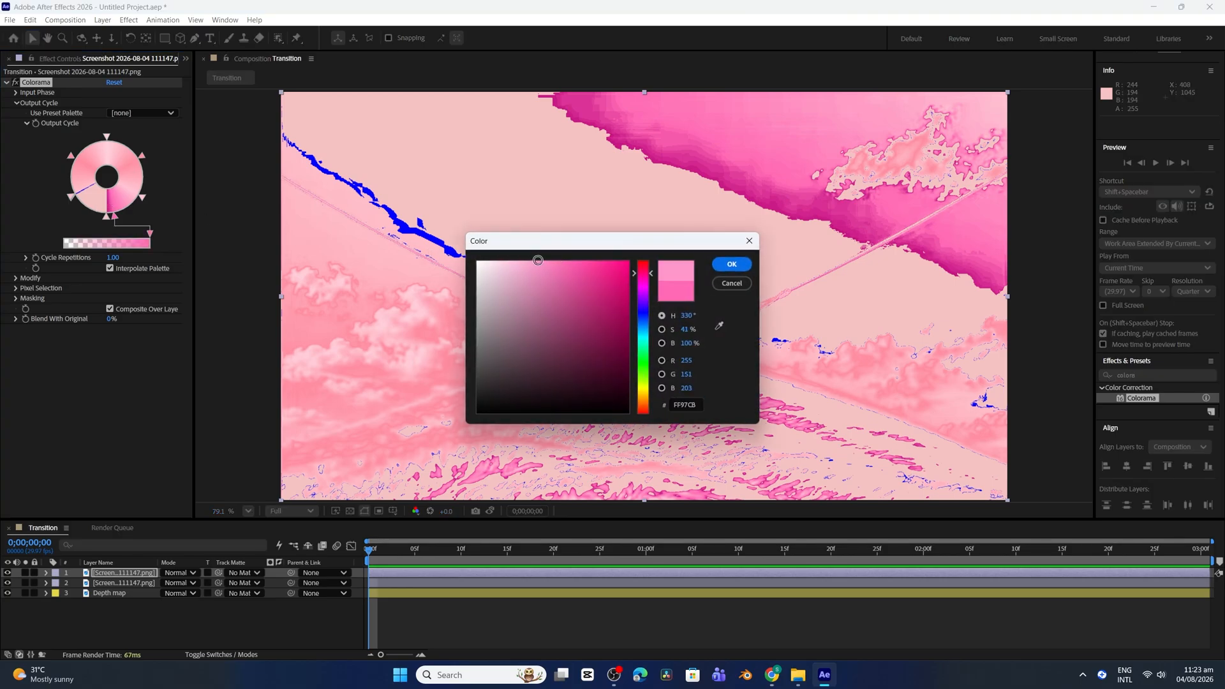
{"action": "left_click", "coordinate": [731, 264]}
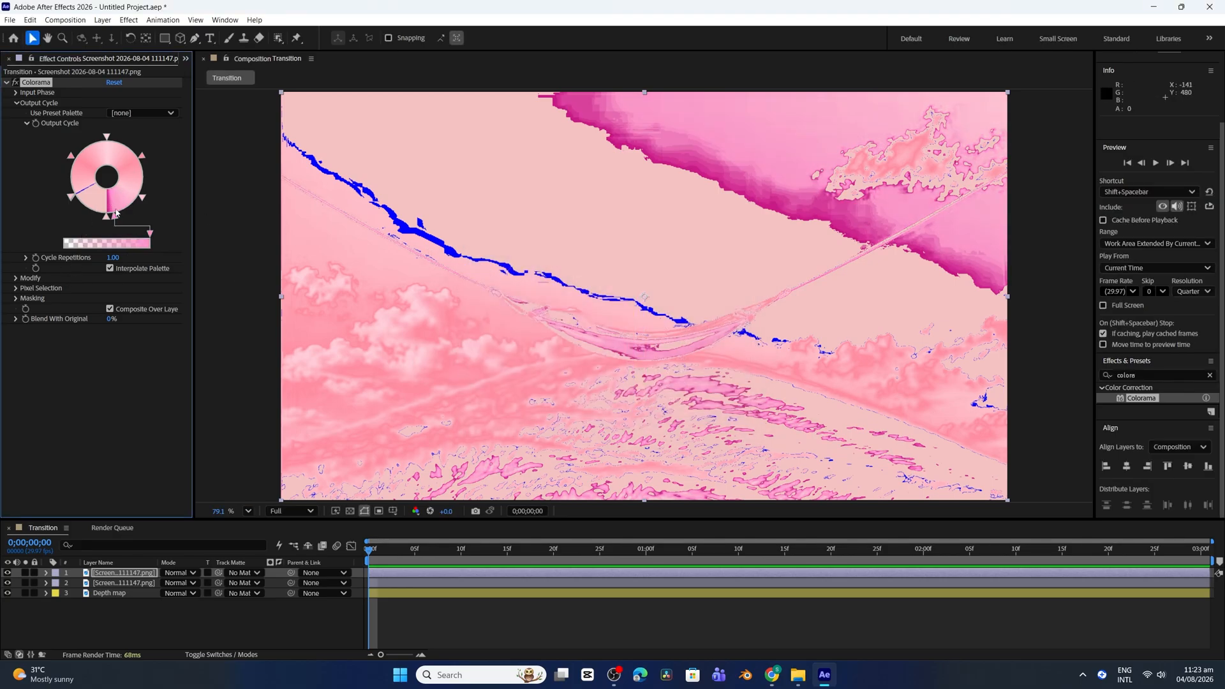
Clear the leftover blue and deep magenta from the Output Cycle wheel and spread its lower stops farther apart
{"action": "left_click_drag", "start_coordinate": [71, 198], "coordinate": [38, 218]}
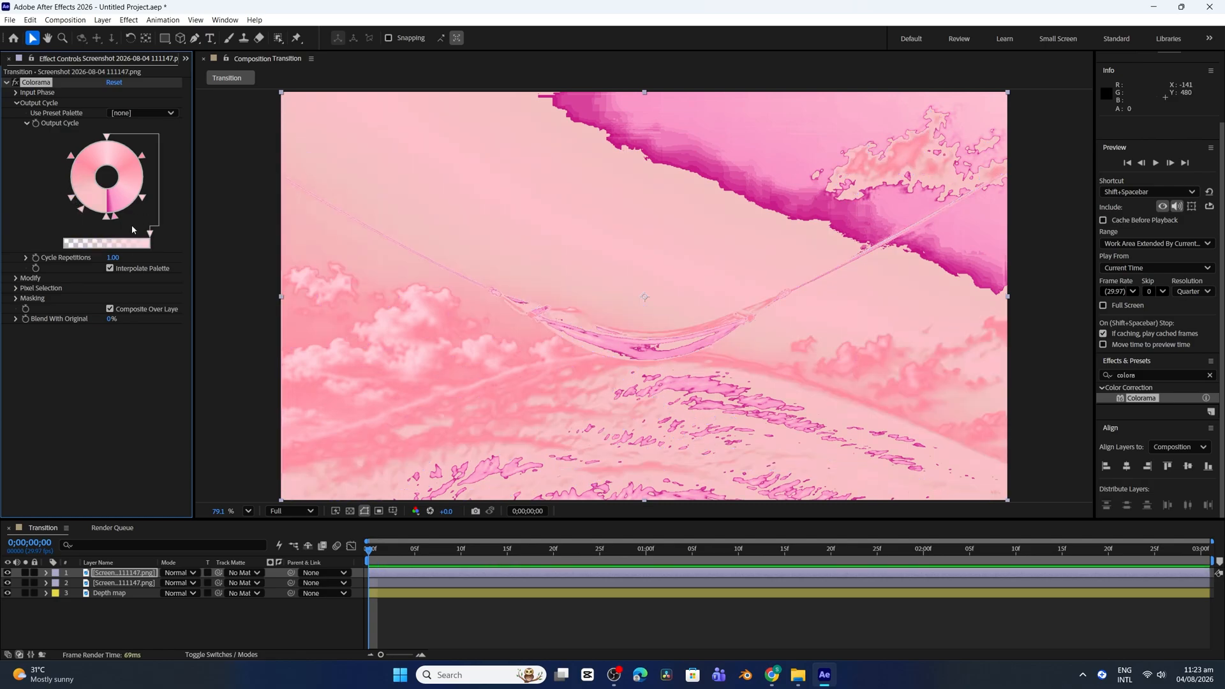
{"action": "left_click_drag", "start_coordinate": [114, 218], "coordinate": [99, 257]}
{"action": "left_click", "coordinate": [105, 218]}
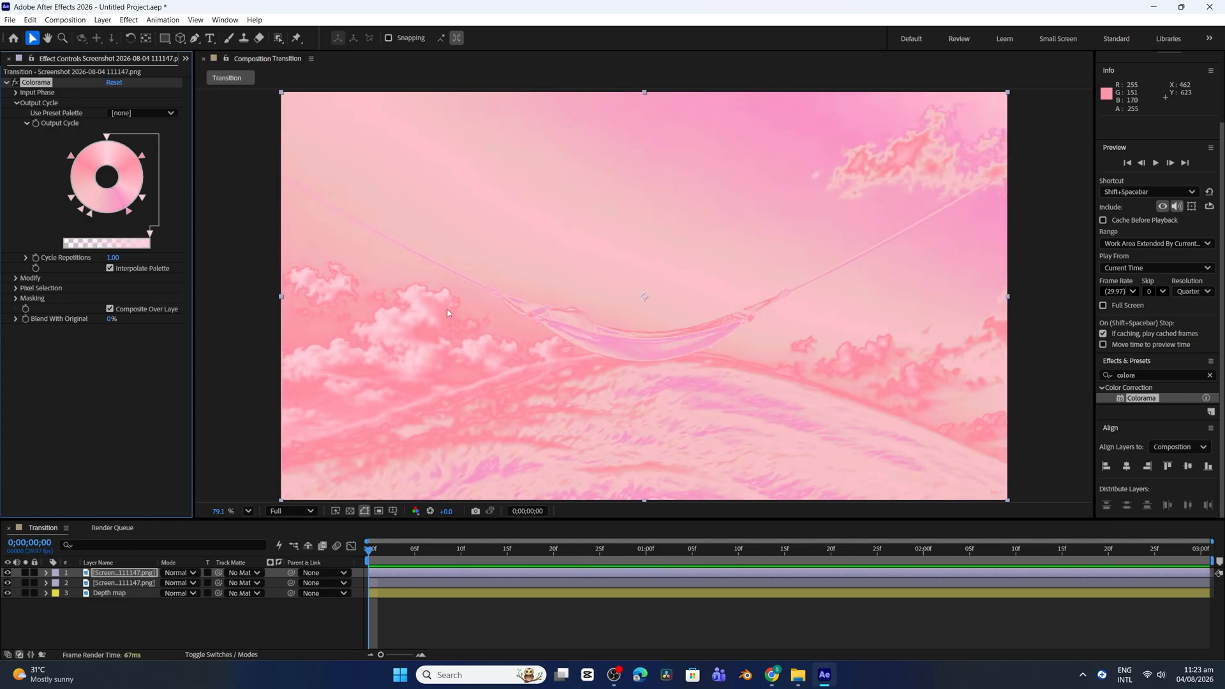
Set the bright pink stop on the lower part of the Output Cycle wheel to F7C7DF and deepen the pink of the stop above it
{"action": "double_click", "coordinate": [131, 213]}
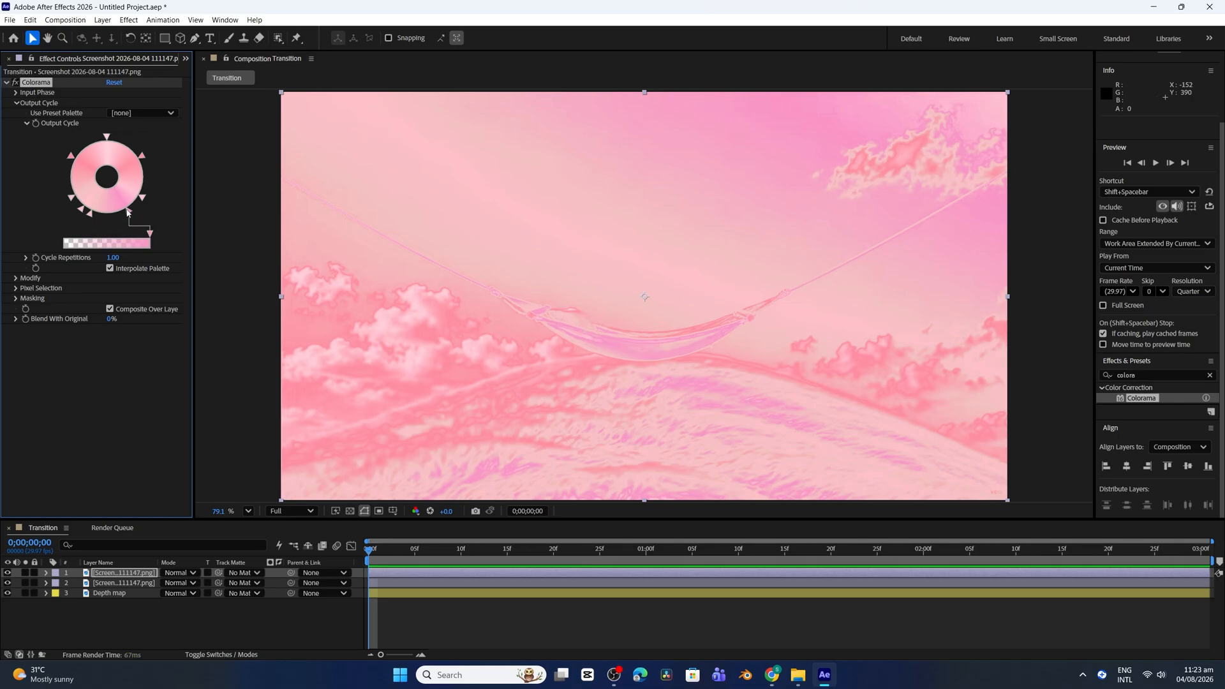
{"action": "left_click", "coordinate": [500, 262]}
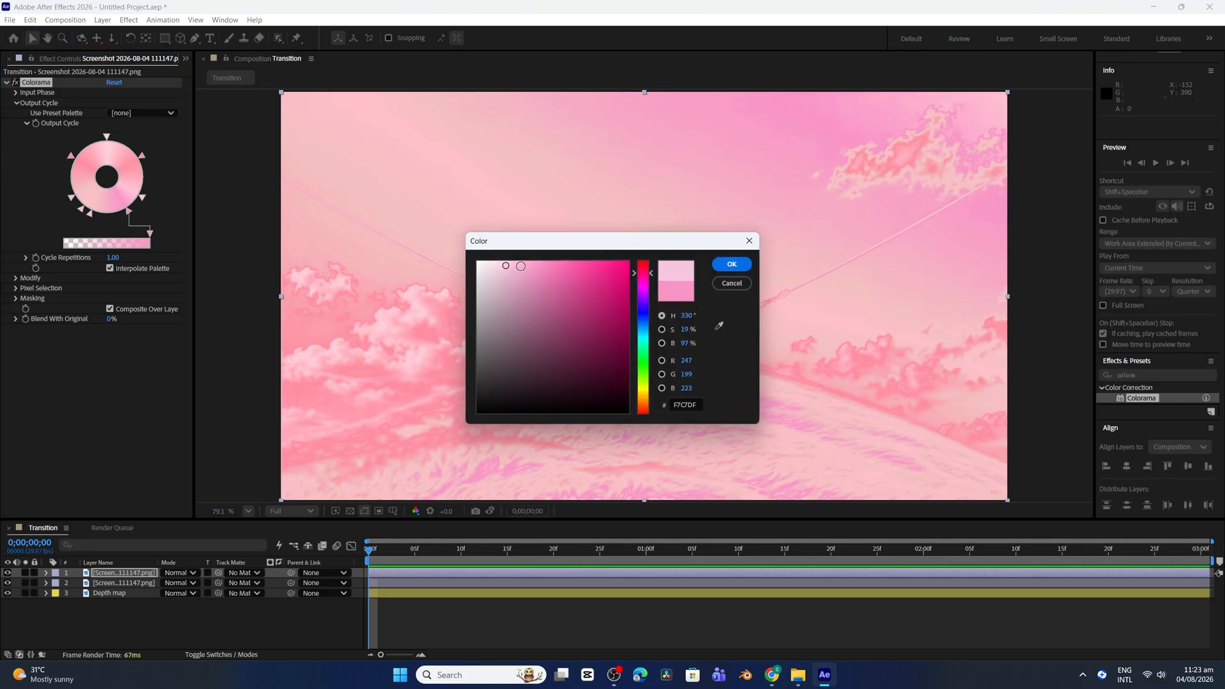
{"action": "left_click", "coordinate": [732, 264]}
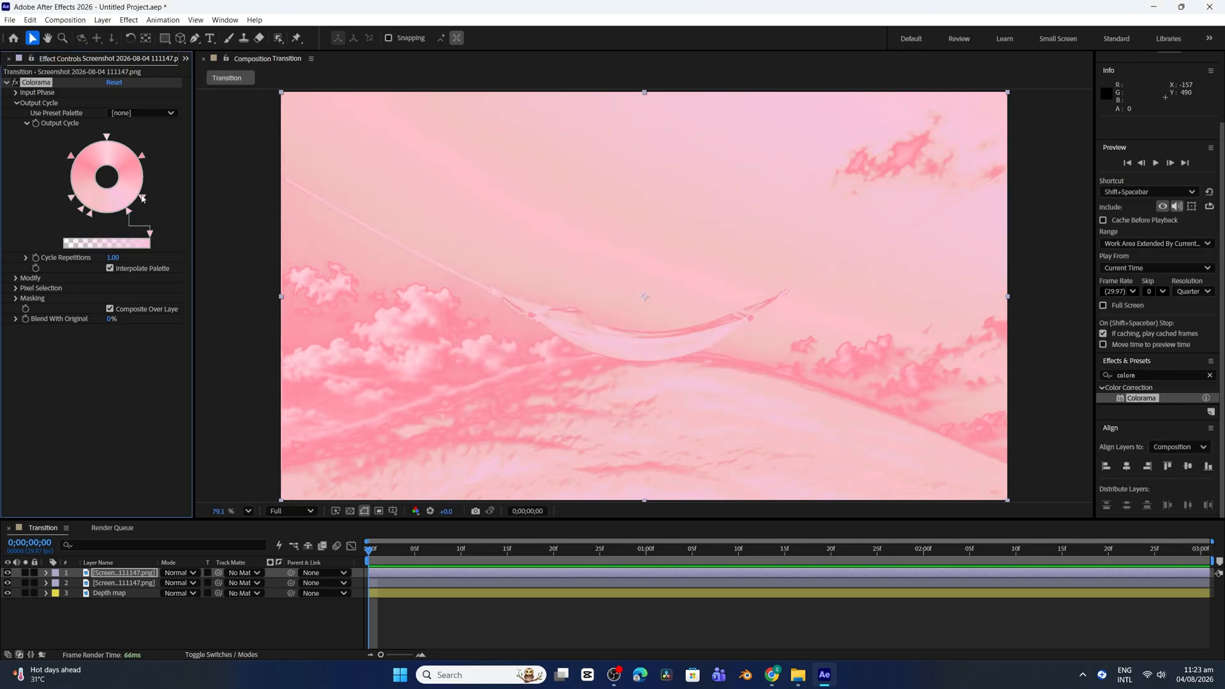
{"action": "double_click", "coordinate": [143, 198]}
{"action": "left_click_drag", "start_coordinate": [528, 263], "coordinate": [550, 264]}
{"action": "left_click", "coordinate": [732, 265]}
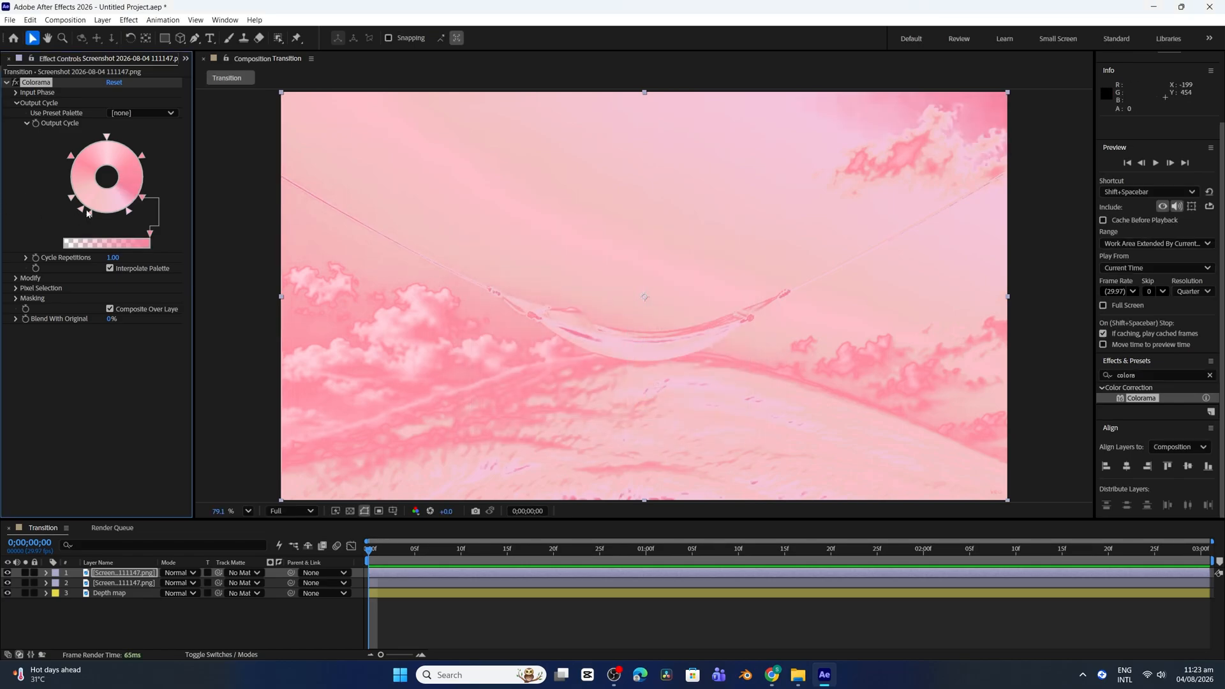
Shift the lower and upper Output Cycle stops around the wheel, and recolour the F4C2C2 stop on its lower-left edge light violet
{"action": "left_click_drag", "start_coordinate": [90, 213], "coordinate": [100, 217]}
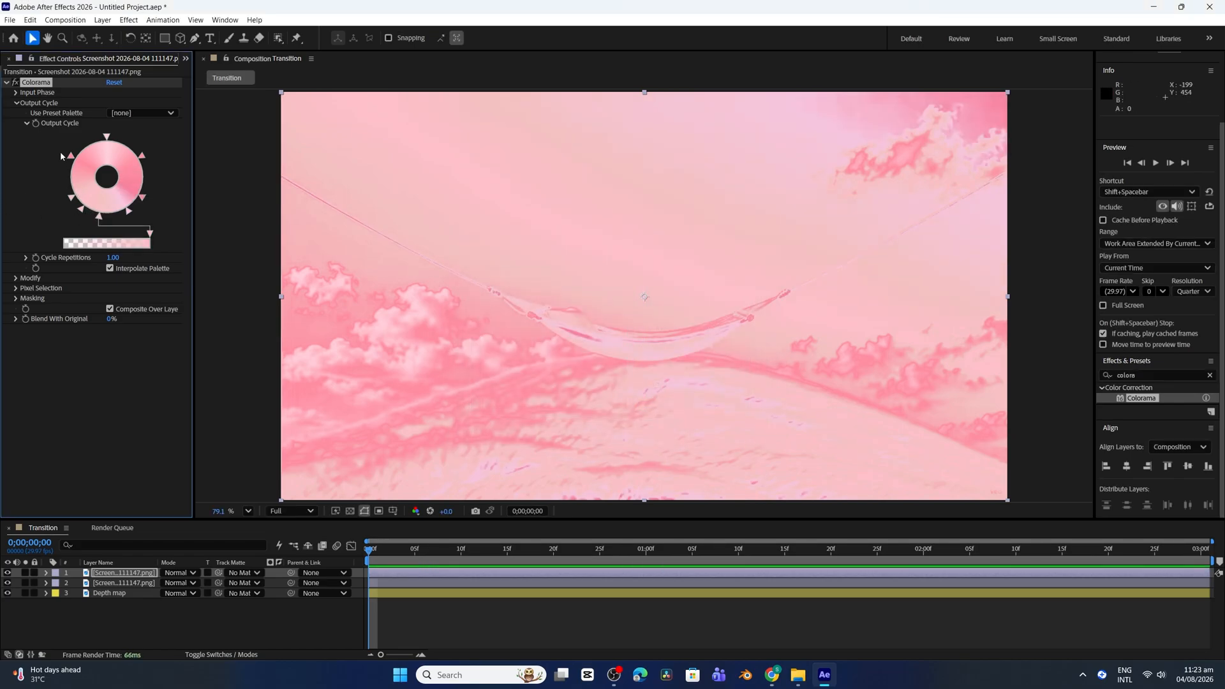
{"action": "left_click_drag", "start_coordinate": [72, 157], "coordinate": [114, 138]}
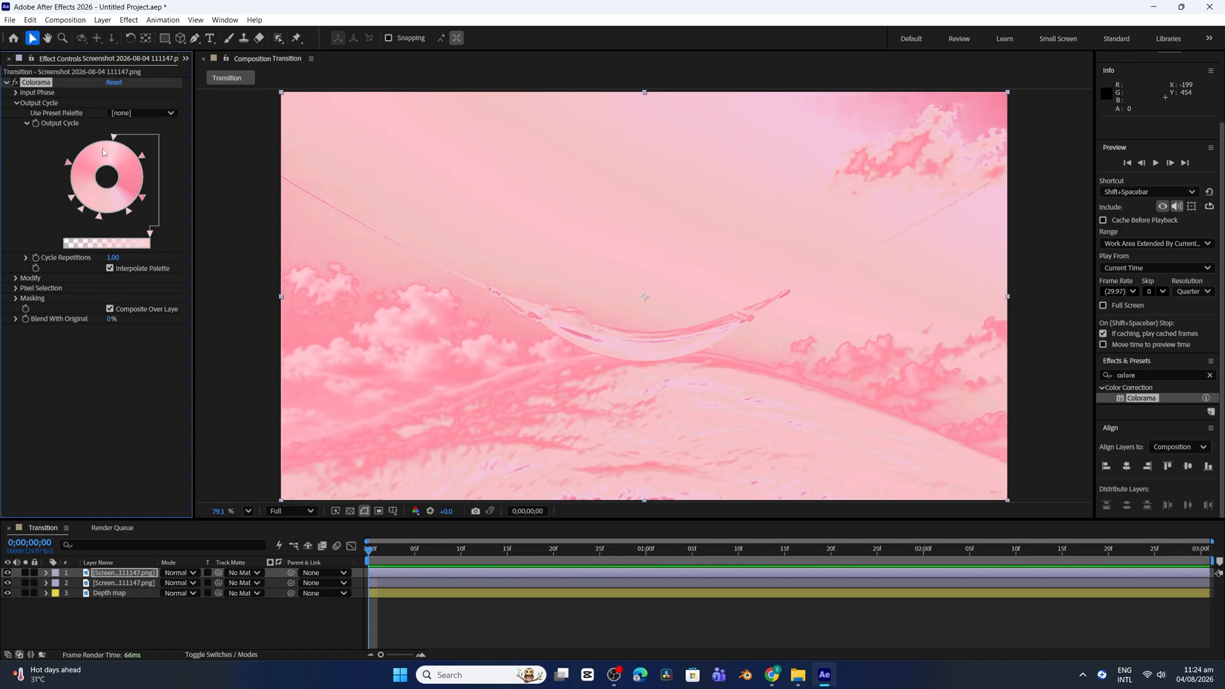
{"action": "double_click", "coordinate": [72, 199]}
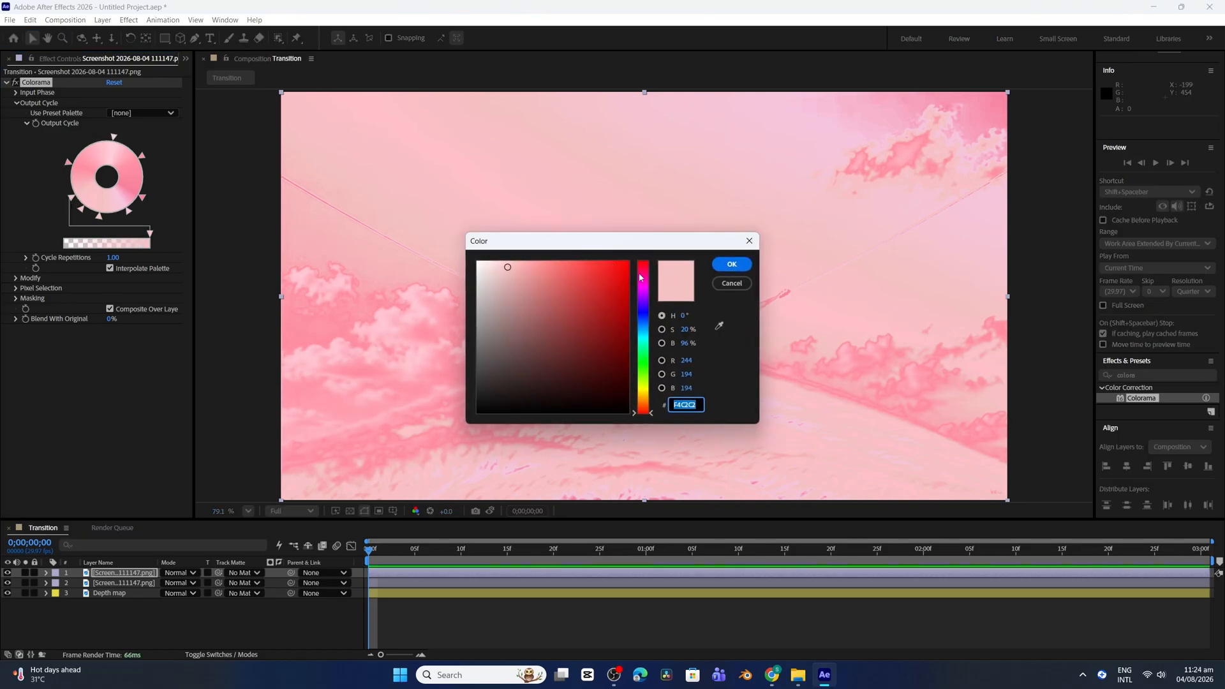
{"action": "left_click", "coordinate": [643, 287]}
{"action": "left_click_drag", "start_coordinate": [523, 266], "coordinate": [540, 266]}
{"action": "left_click", "coordinate": [732, 264]}
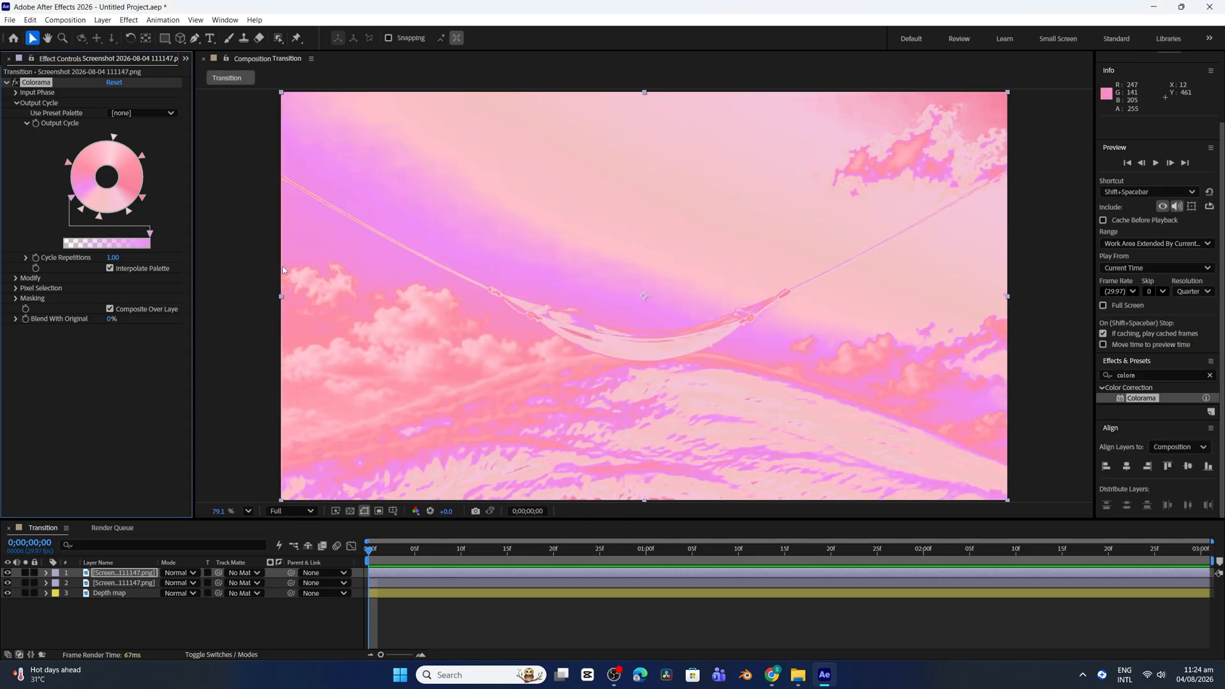
Recolour the bottom stop of the Output Cycle wheel a medium magenta-purple
{"action": "double_click", "coordinate": [99, 216]}
{"action": "left_click", "coordinate": [641, 303]}
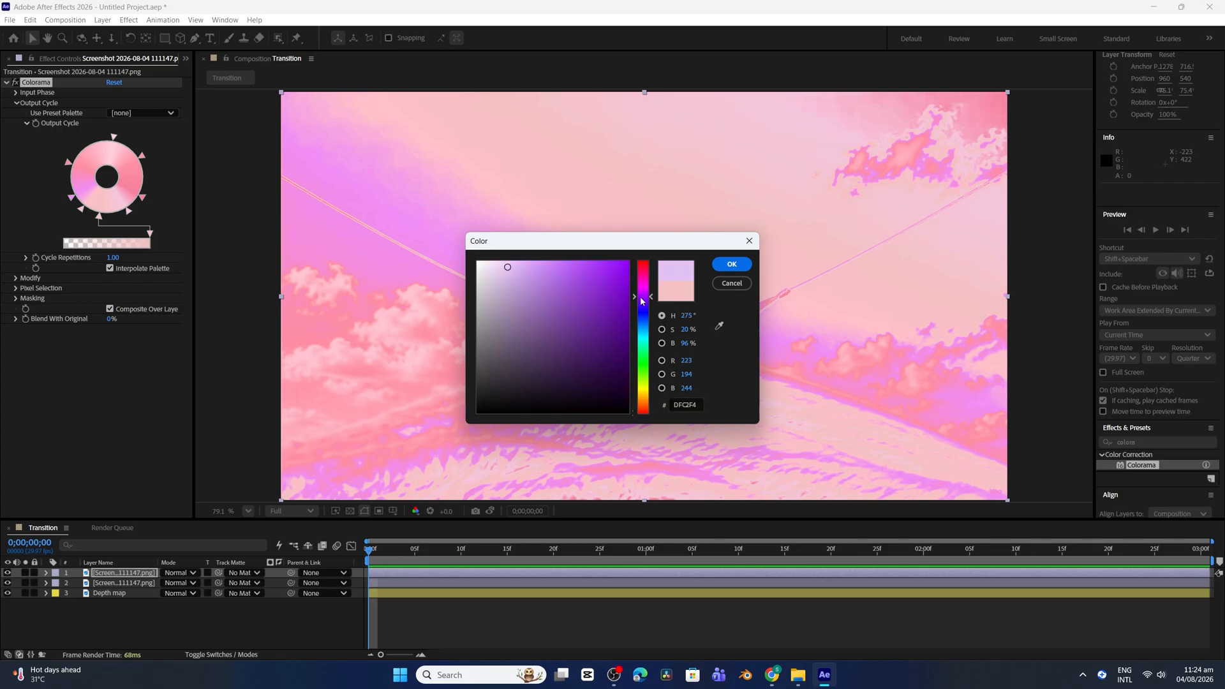
{"action": "left_click_drag", "start_coordinate": [640, 301], "coordinate": [646, 286]}
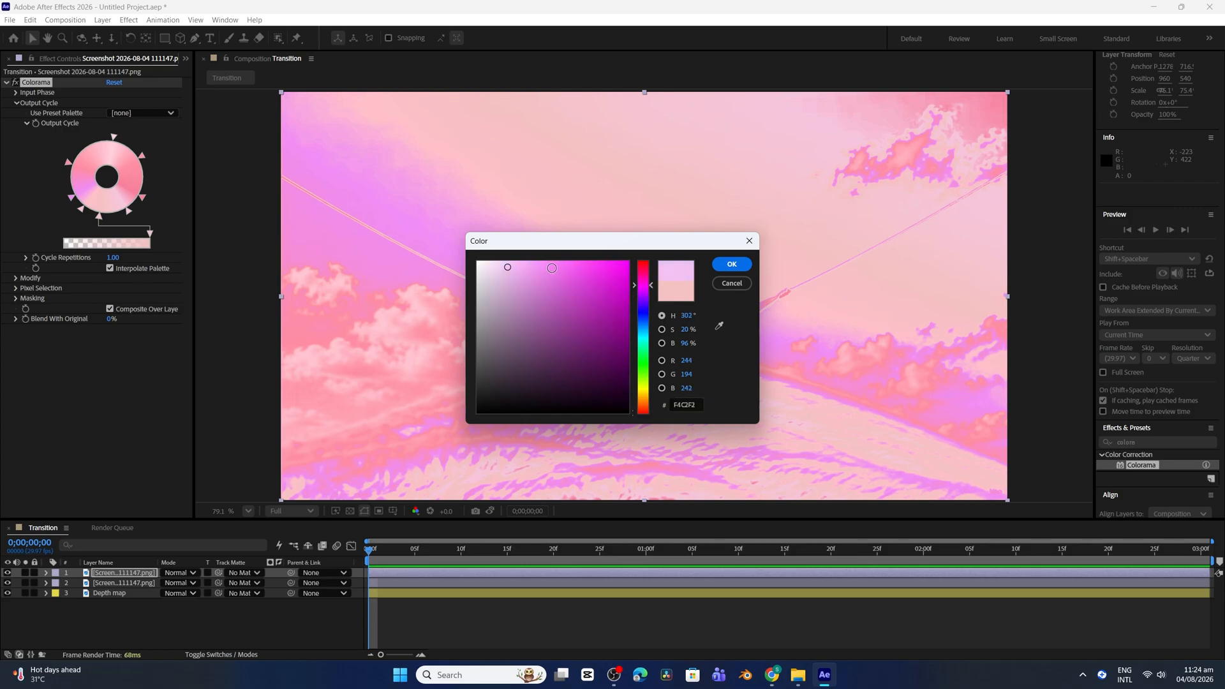
{"action": "mouse_move", "coordinate": [552, 268]}
{"action": "left_mouse_down"}
{"action": "mouse_move", "coordinate": [571, 271]}
{"action": "mouse_move", "coordinate": [565, 291]}
{"action": "left_mouse_up"}
{"action": "left_click", "coordinate": [731, 263]}
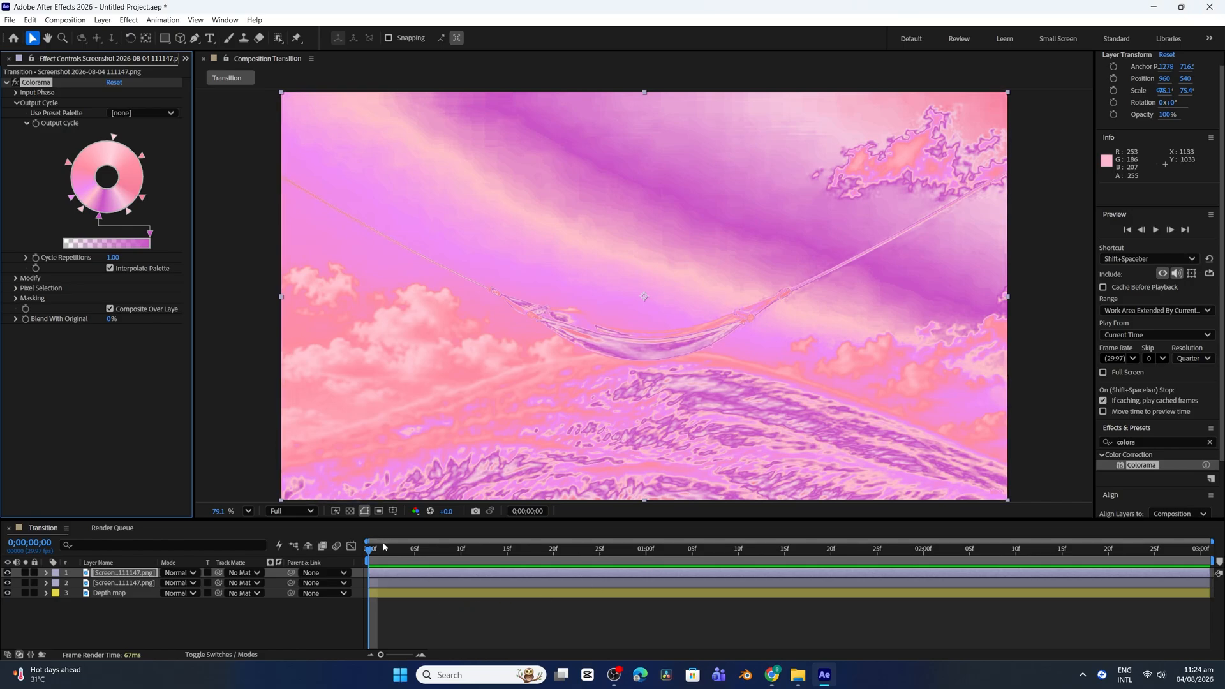
Keyframe Colorama's Phase Shift from 0x+0.0° at the start to 1x+0.0° at 0;00;01;20, and preview the animation
{"action": "left_click", "coordinate": [16, 93]}
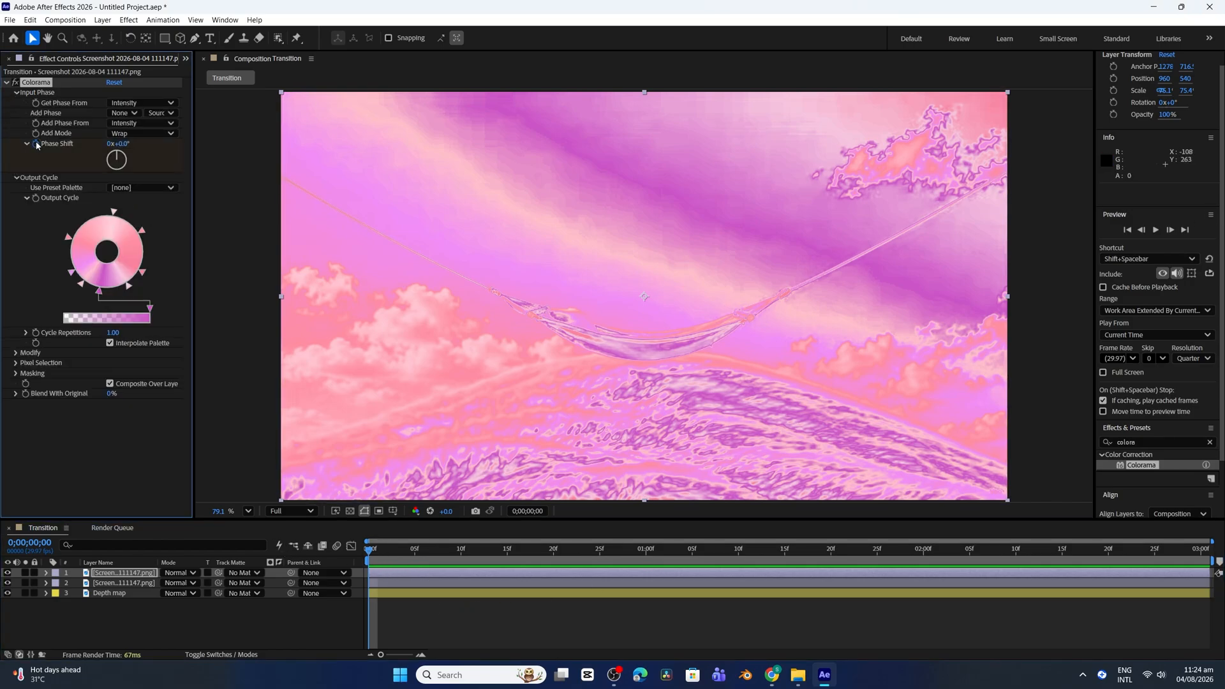
{"action": "left_click_drag", "start_coordinate": [369, 548], "coordinate": [831, 552]}
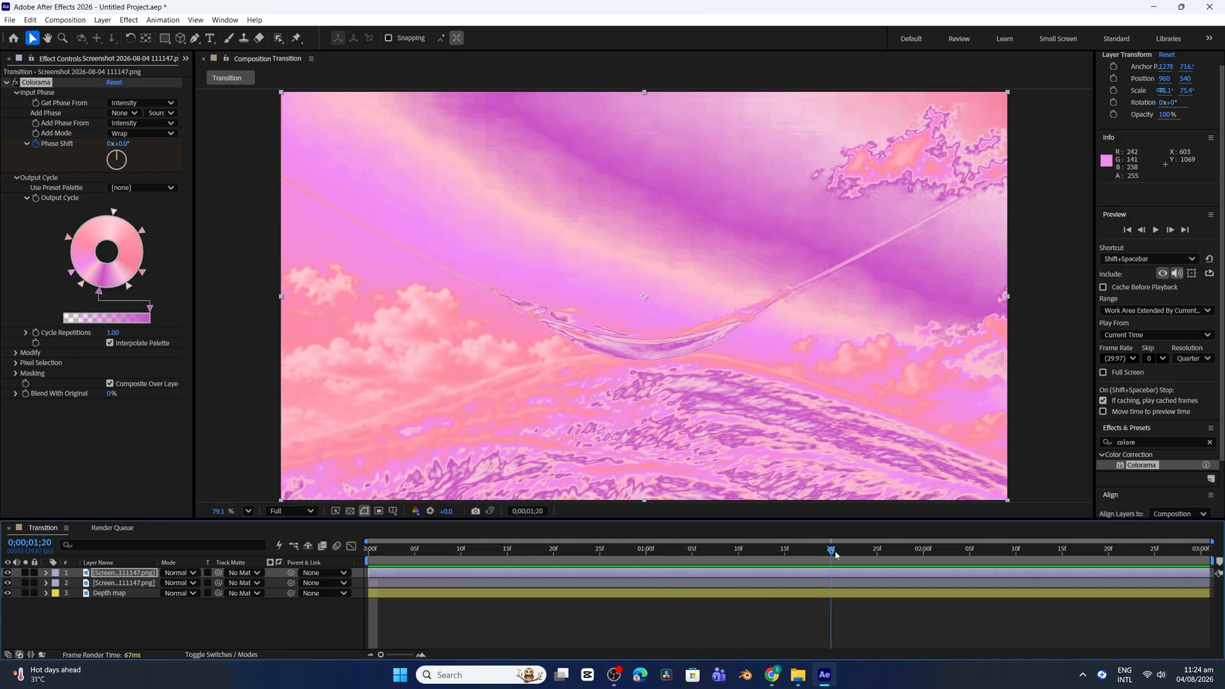
{"action": "left_click", "coordinate": [110, 145]}
{"action": "type", "text": "1"}
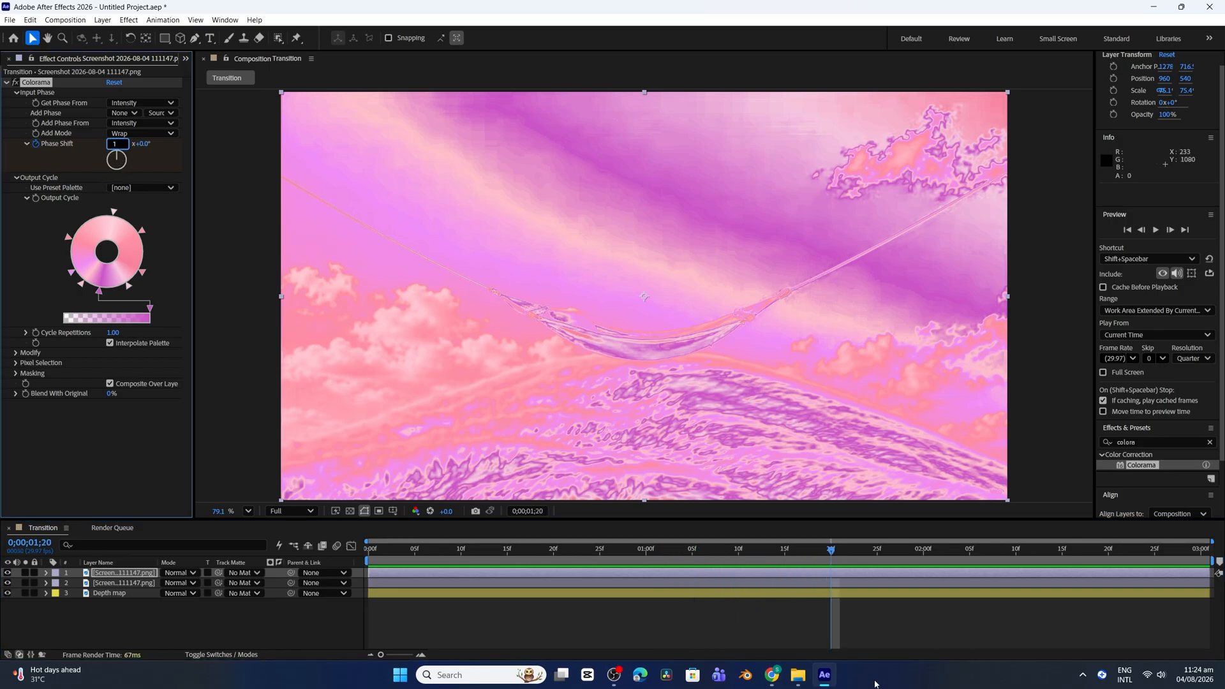
{"action": "key", "text": "Return"}
{"action": "key", "text": "u"}
{"action": "key", "text": "space"}
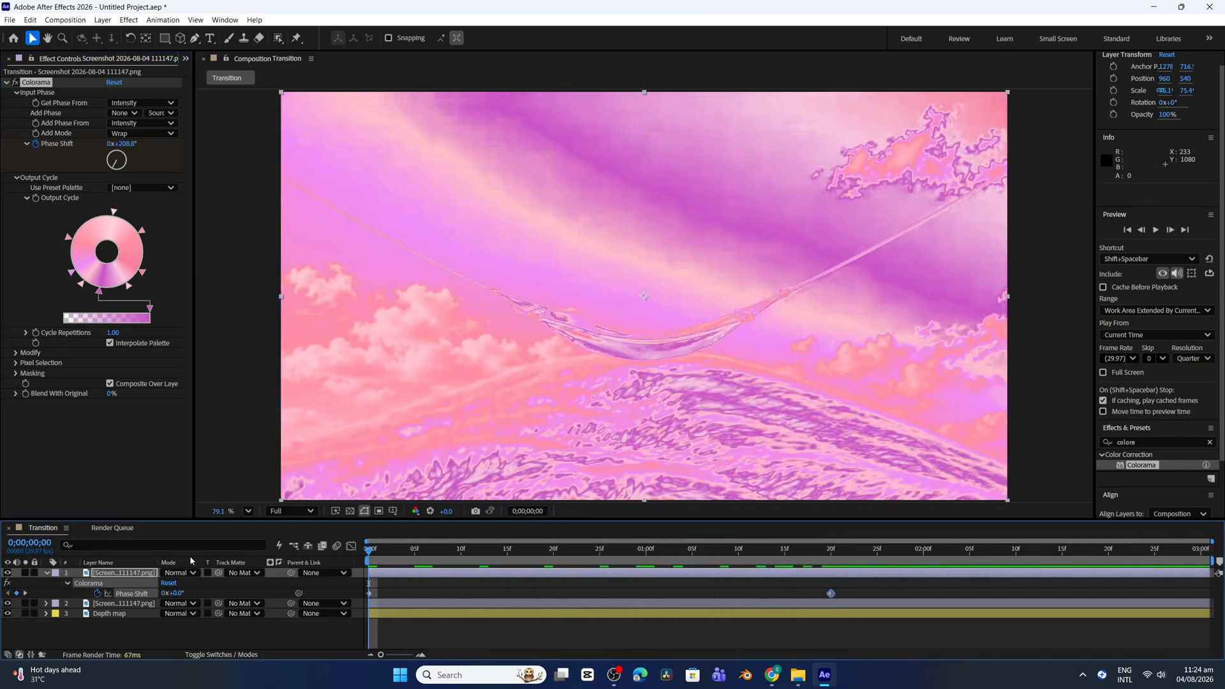
{"action": "key", "text": "space"}
Find the Gradient Wipe effect and apply it to the Colorama-tinted hammock layer
{"action": "left_click_drag", "start_coordinate": [1140, 442], "coordinate": [1038, 448]}
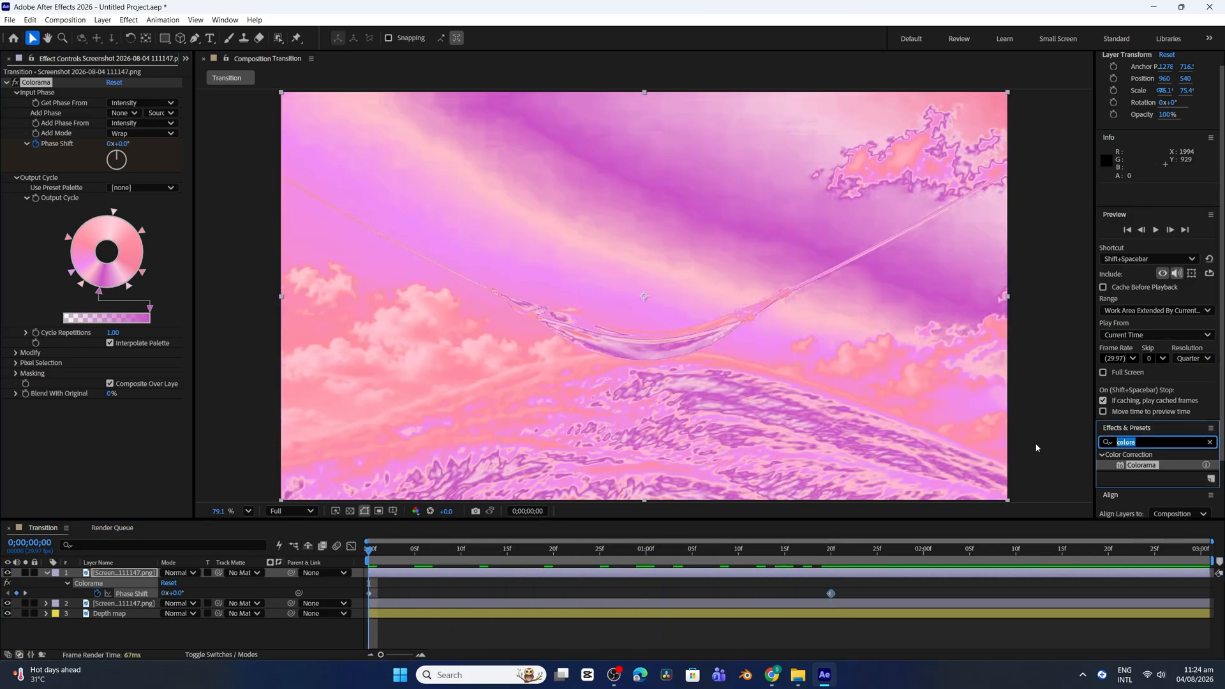
{"action": "type", "text": "grad"}
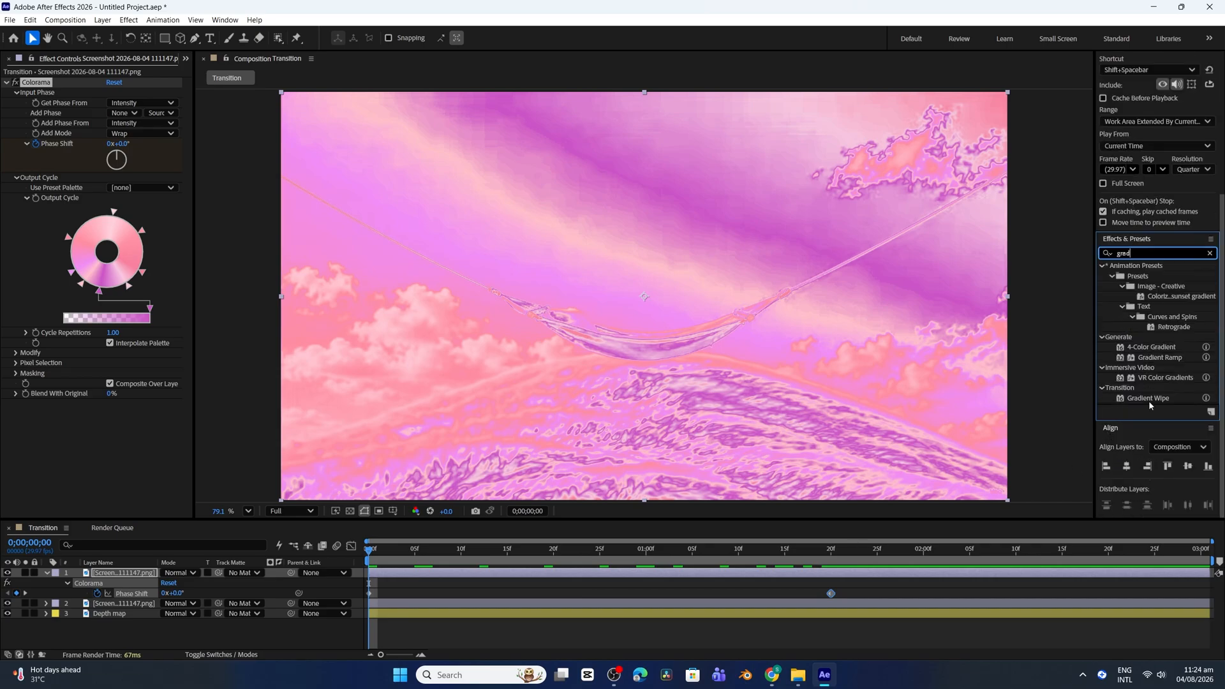
{"action": "double_click", "coordinate": [1150, 401]}
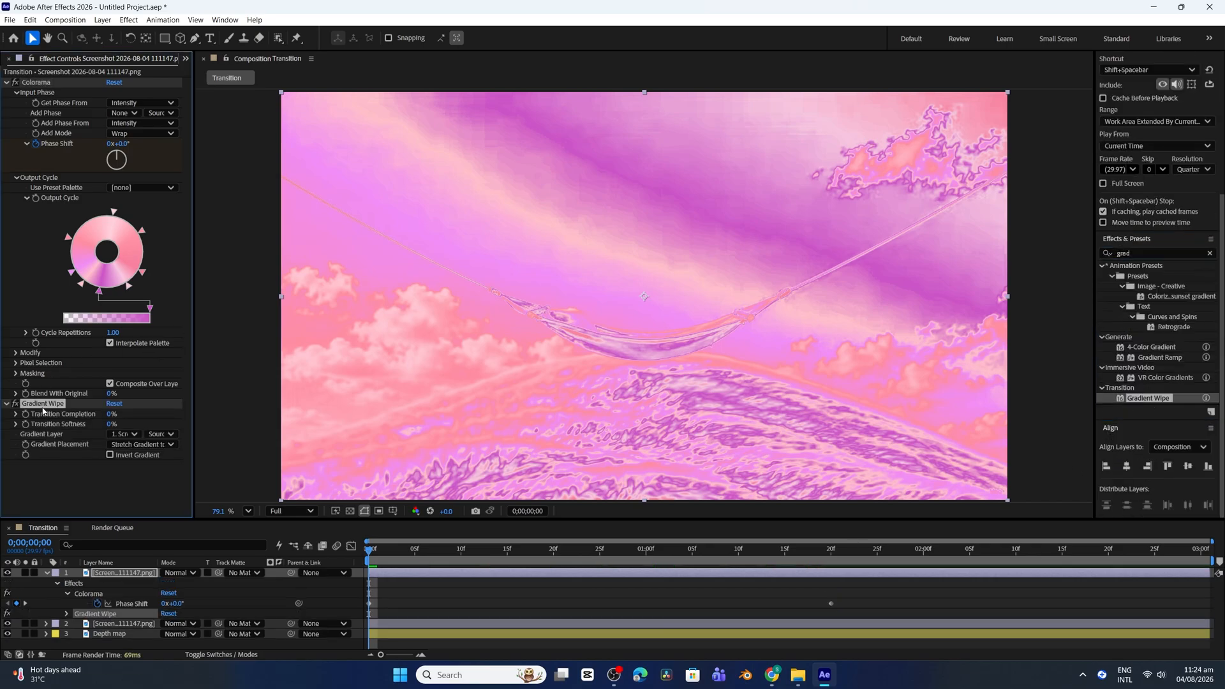
At 0;00;01;20, keyframe the top hammock layer's Gradient Wipe Transition Completion at 100%
{"action": "left_click", "coordinate": [472, 572]}
{"action": "key", "text": "u"}
{"action": "key", "text": "u"}
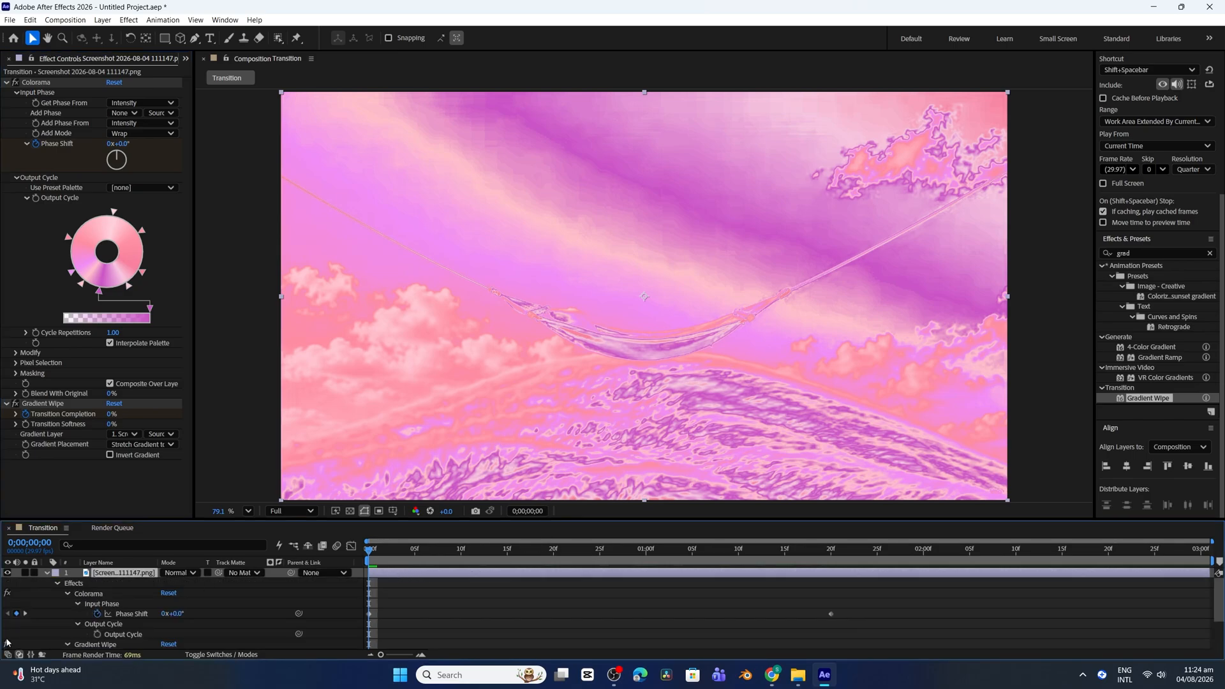
{"action": "left_click", "coordinate": [25, 614]}
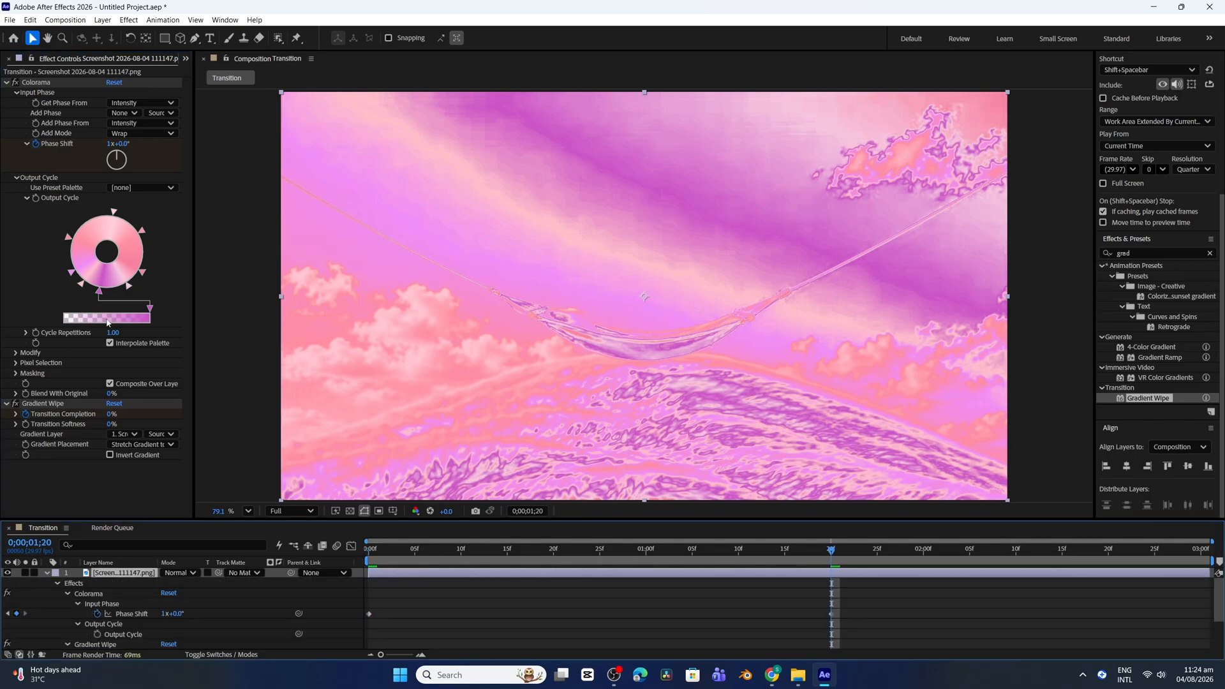
{"action": "left_click", "coordinate": [110, 414]}
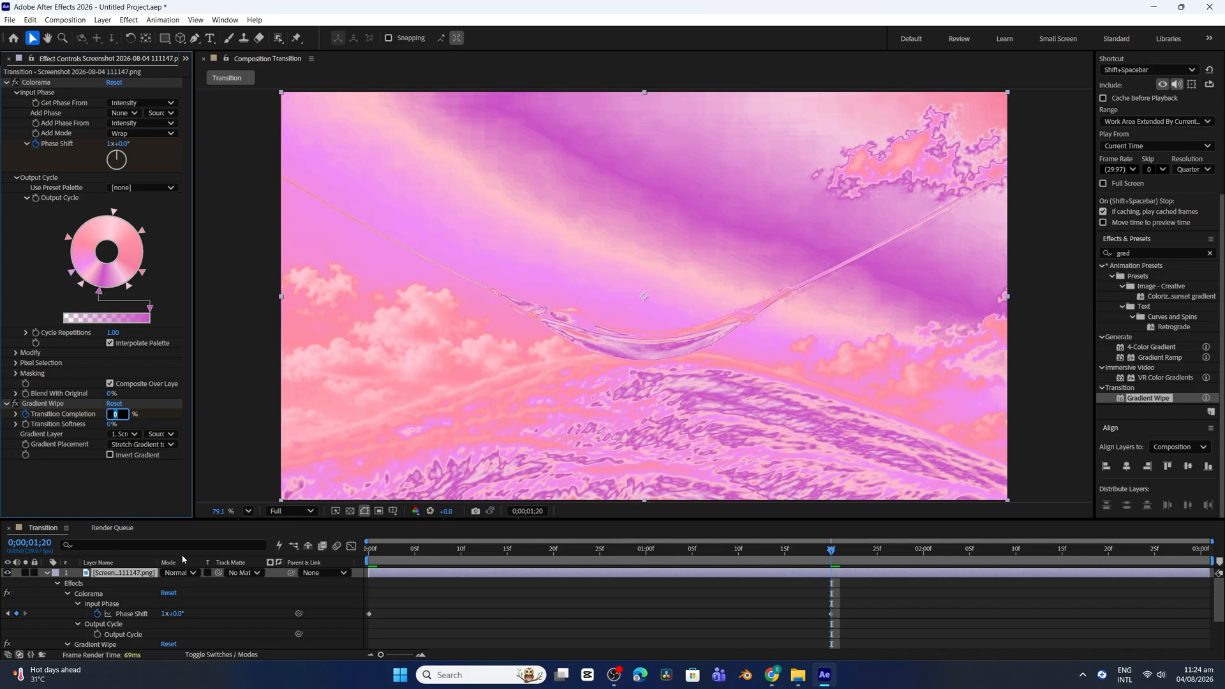
{"action": "type", "text": "100"}
{"action": "key", "text": "Return"}
Set the Gradient Wipe's Transition Softness to 50% and preview the wipe from the start
{"action": "left_click", "coordinate": [110, 424]}
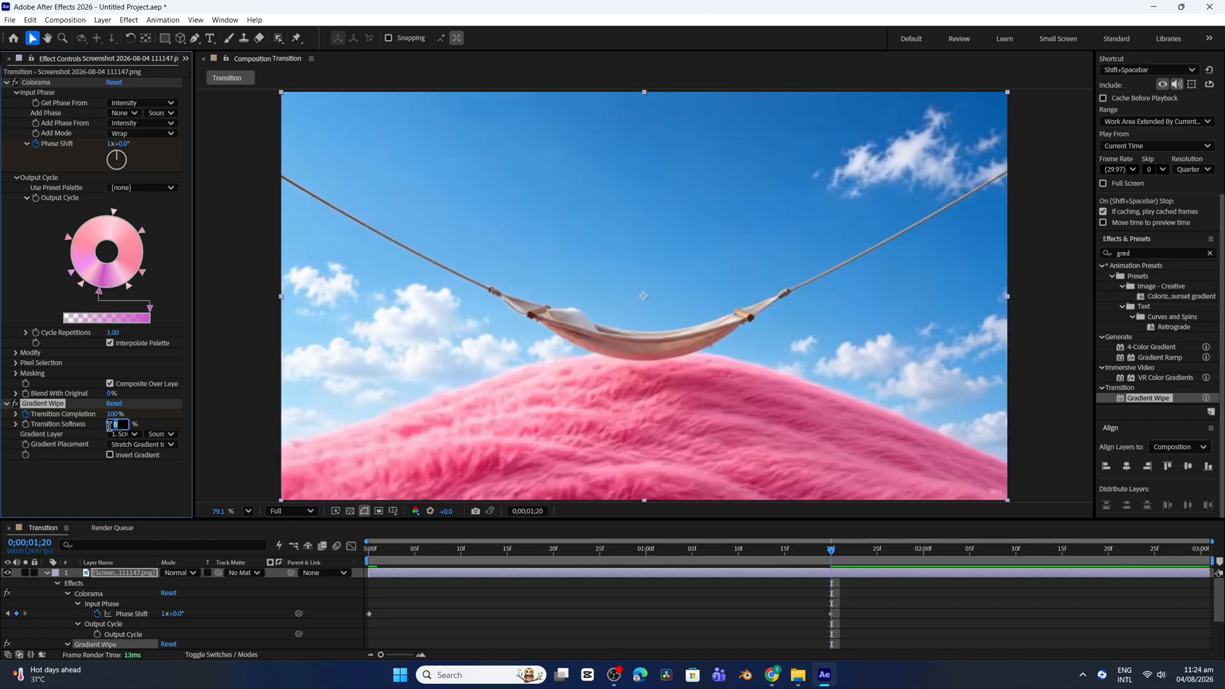
{"action": "key", "text": "Return"}
{"action": "left_click_drag", "start_coordinate": [376, 550], "coordinate": [261, 564]}
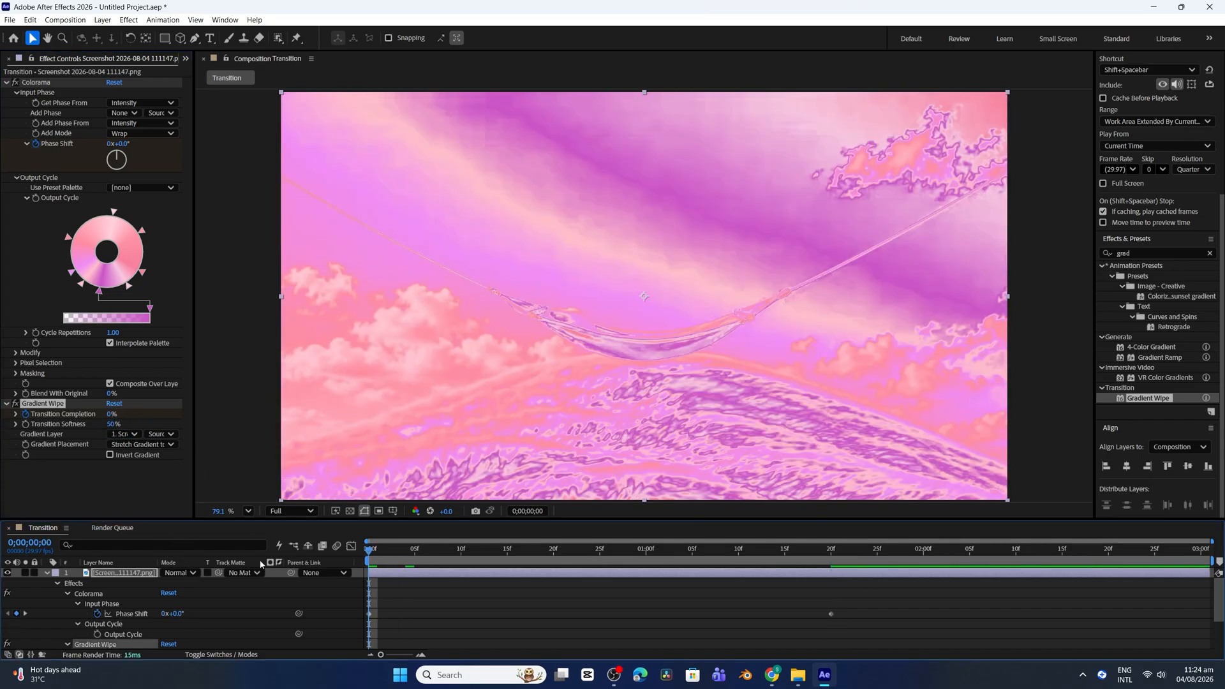
{"action": "key", "text": "space"}
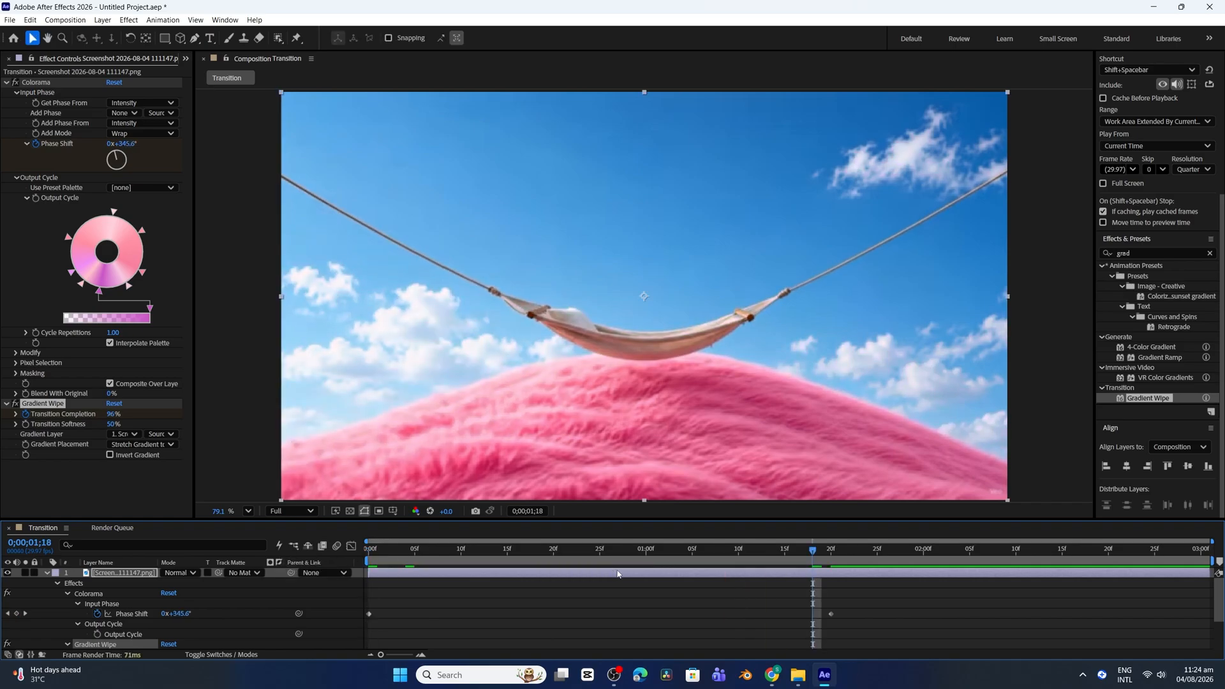
Ease the Phase Shift and Transition Completion keyframes, lengthen the end keyframes' incoming speed handles for a slower finish, and preview
{"action": "key", "text": "u"}
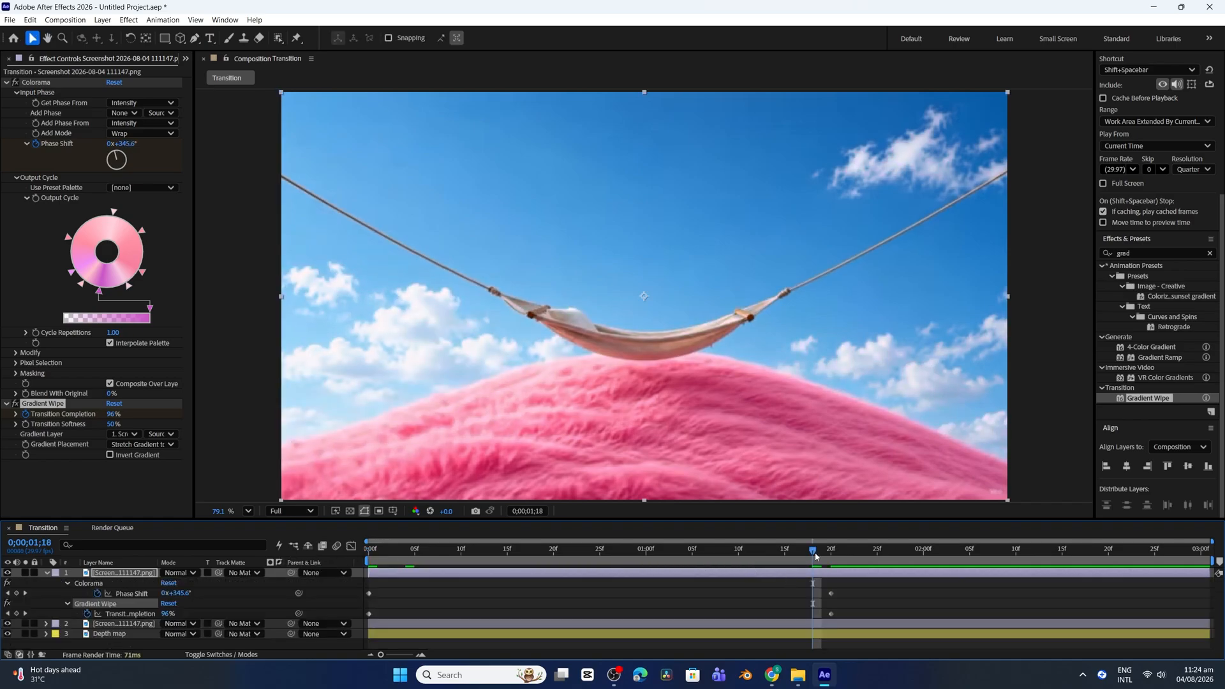
{"action": "left_click_drag", "start_coordinate": [816, 556], "coordinate": [359, 561]}
{"action": "left_click", "coordinate": [507, 625]}
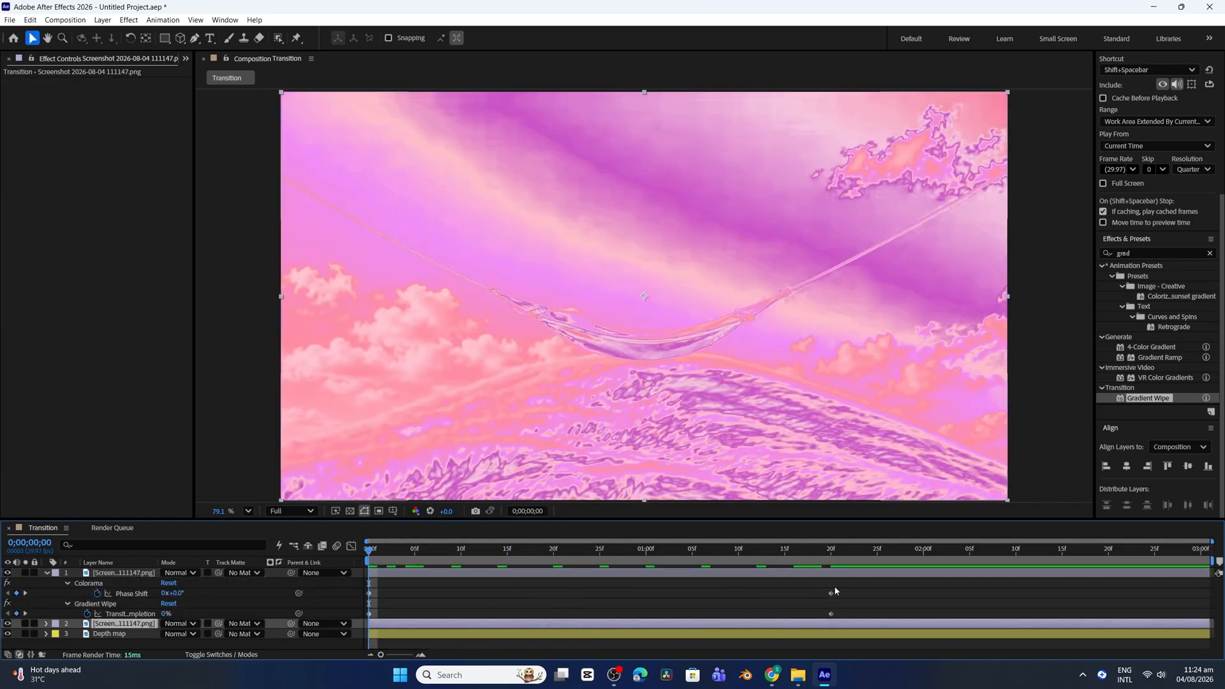
{"action": "left_click_drag", "start_coordinate": [851, 590], "coordinate": [361, 625]}
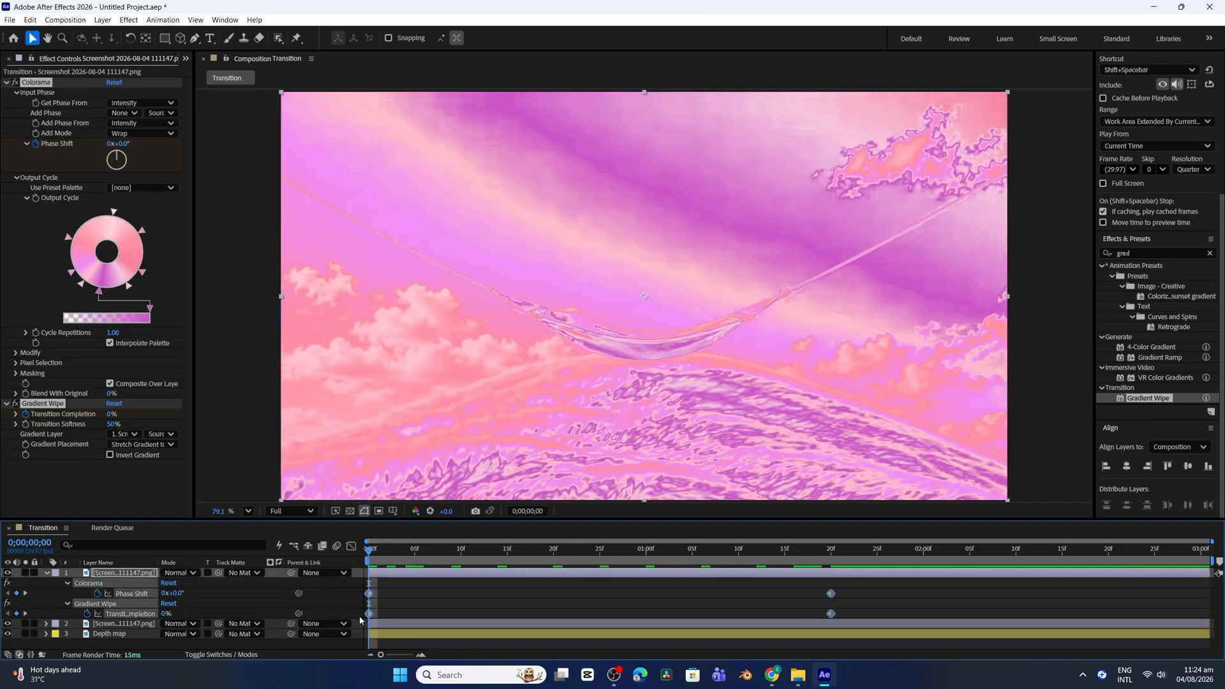
{"action": "left_click", "coordinate": [350, 547]}
{"action": "left_click_drag", "start_coordinate": [753, 622], "coordinate": [609, 624]}
{"action": "key", "text": "space"}
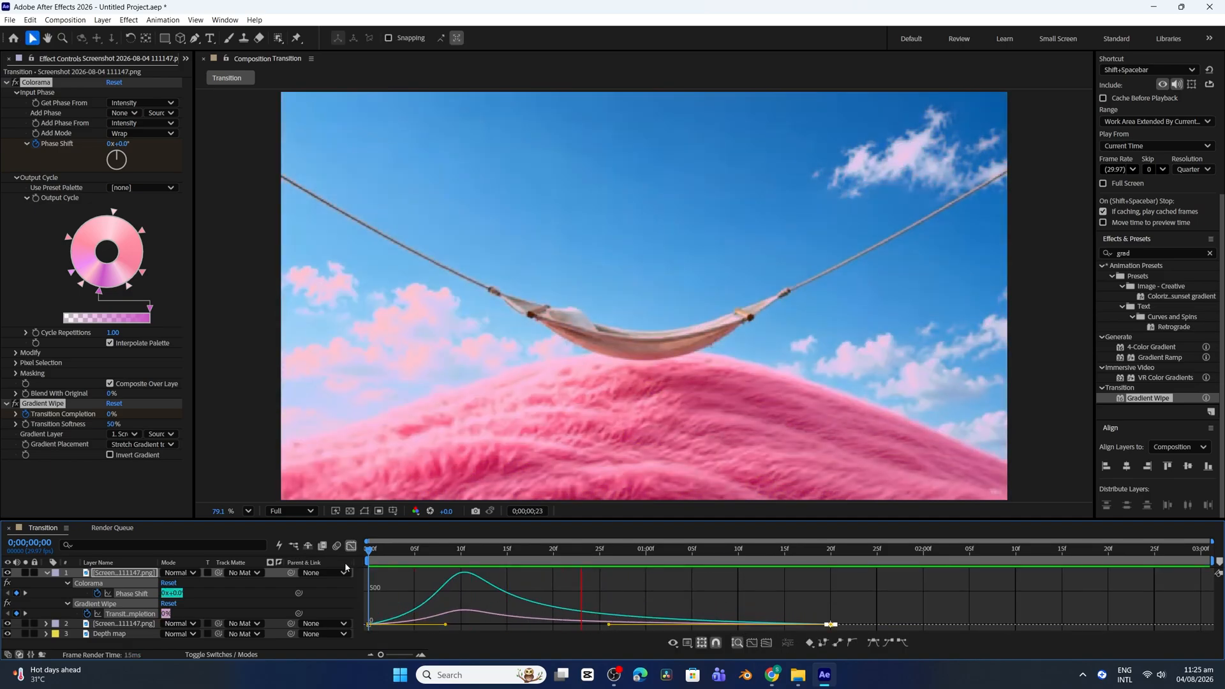
Move the ending Phase Shift and Transition Completion keyframes to about 0;00;02;21 and preview the slower transition
{"action": "left_click", "coordinate": [350, 547]}
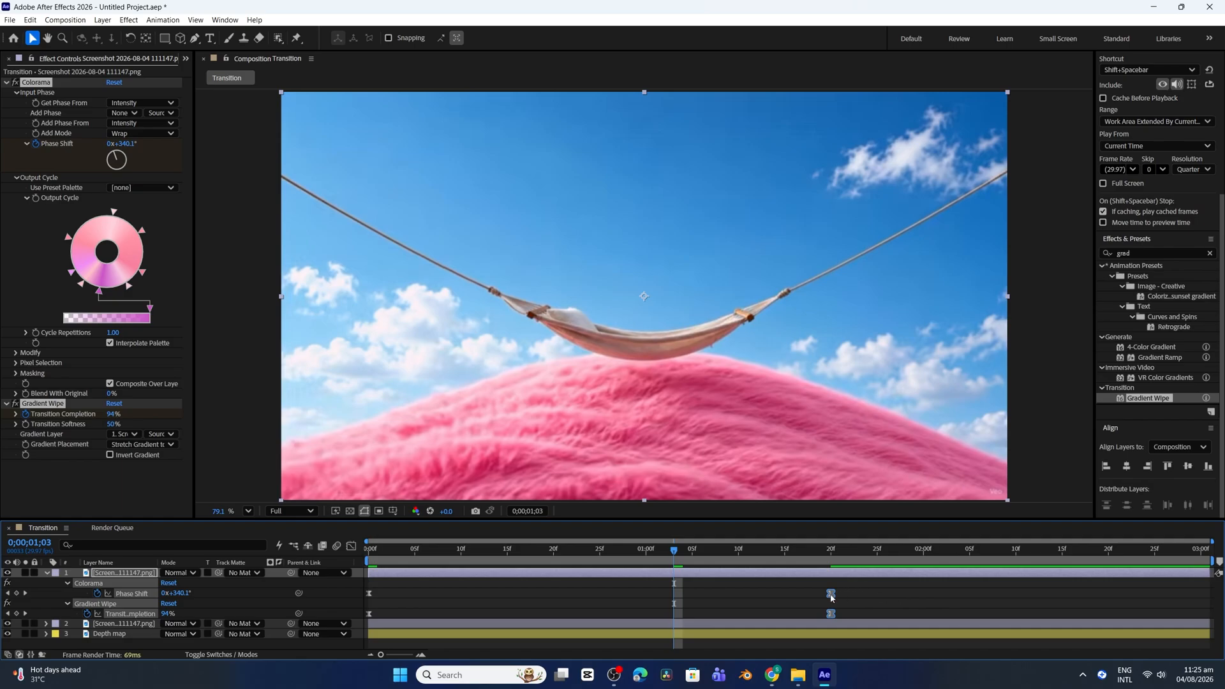
{"action": "left_click_drag", "start_coordinate": [832, 598], "coordinate": [1117, 598]}
{"action": "key", "text": "Home"}
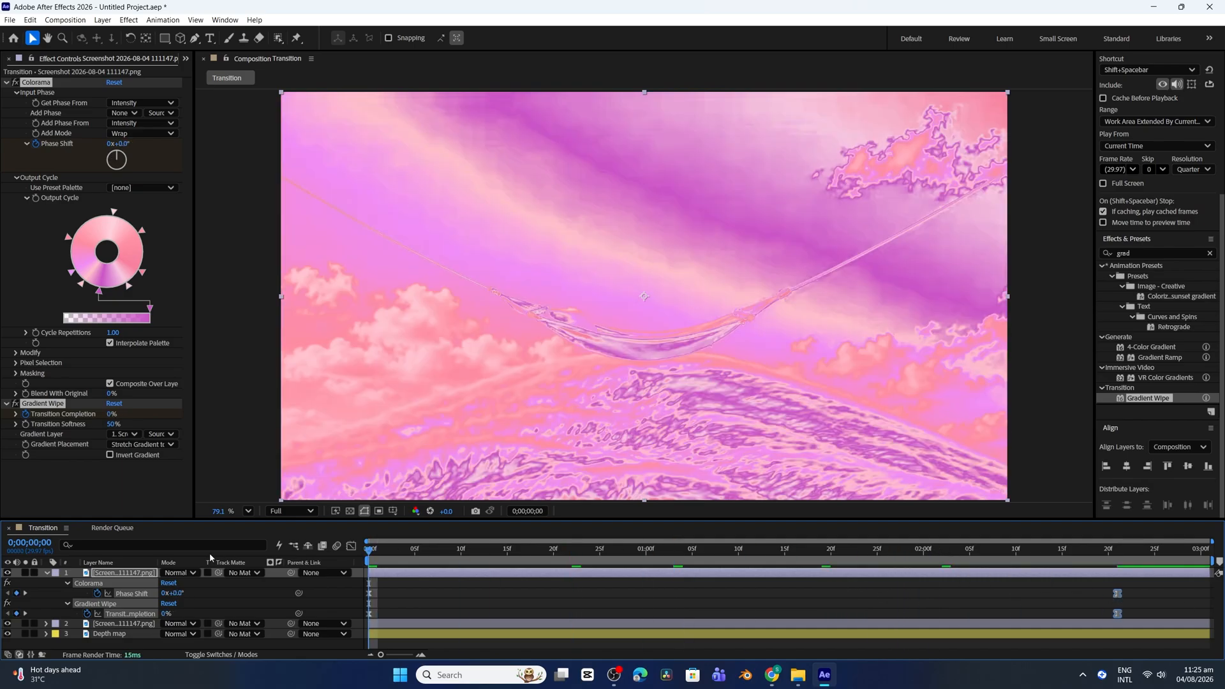
{"action": "key", "text": "space"}
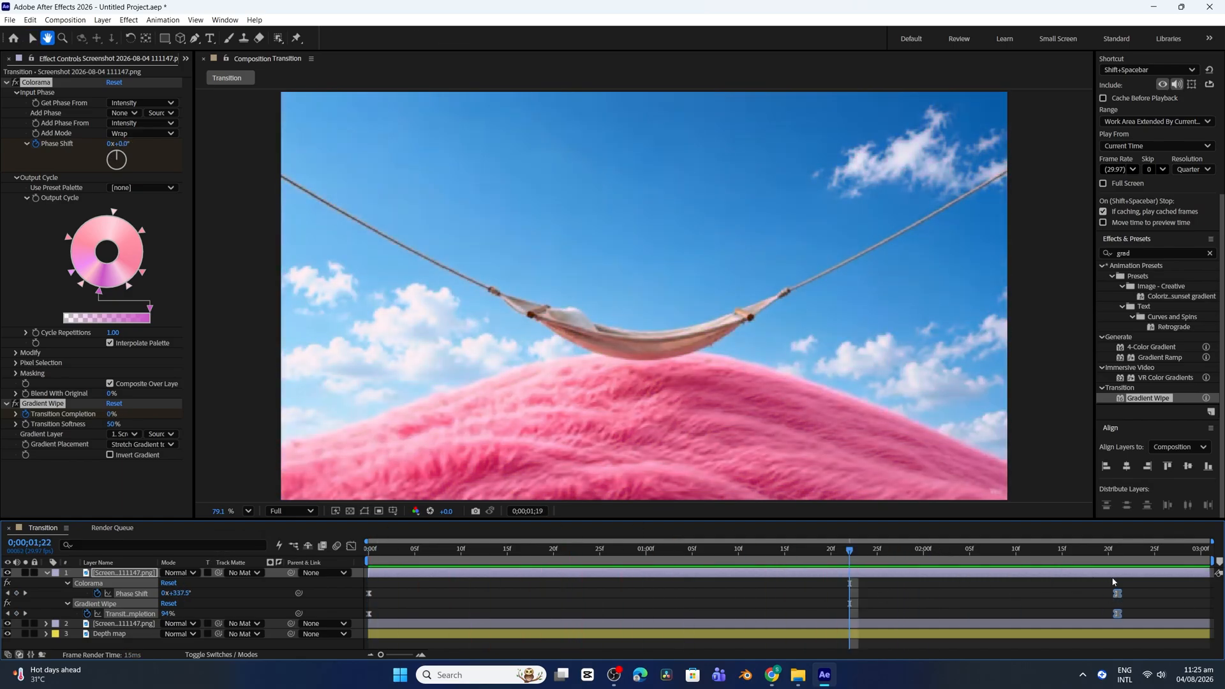
{"action": "key", "text": "space"}
Shorten the end keyframes' incoming speed handles to soften both properties' speed curves, and preview the result
{"action": "left_click_drag", "start_coordinate": [1162, 592], "coordinate": [319, 615]}
{"action": "left_click", "coordinate": [350, 547]}
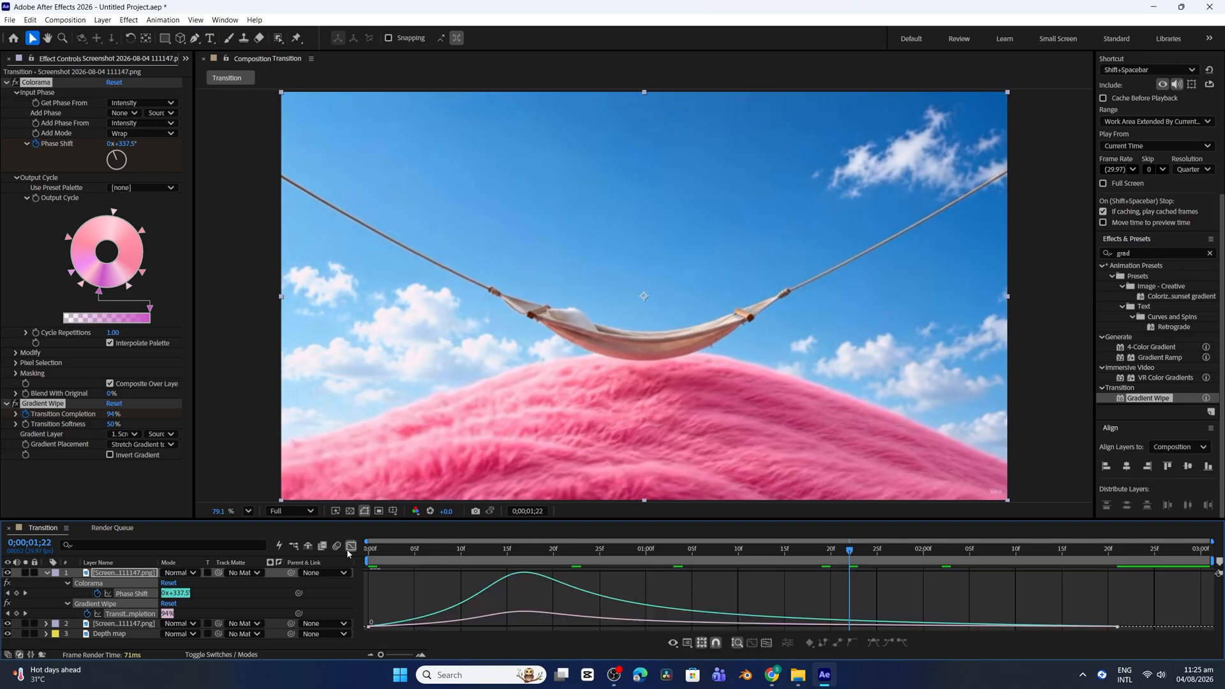
{"action": "left_click_drag", "start_coordinate": [1135, 620], "coordinate": [1085, 639]}
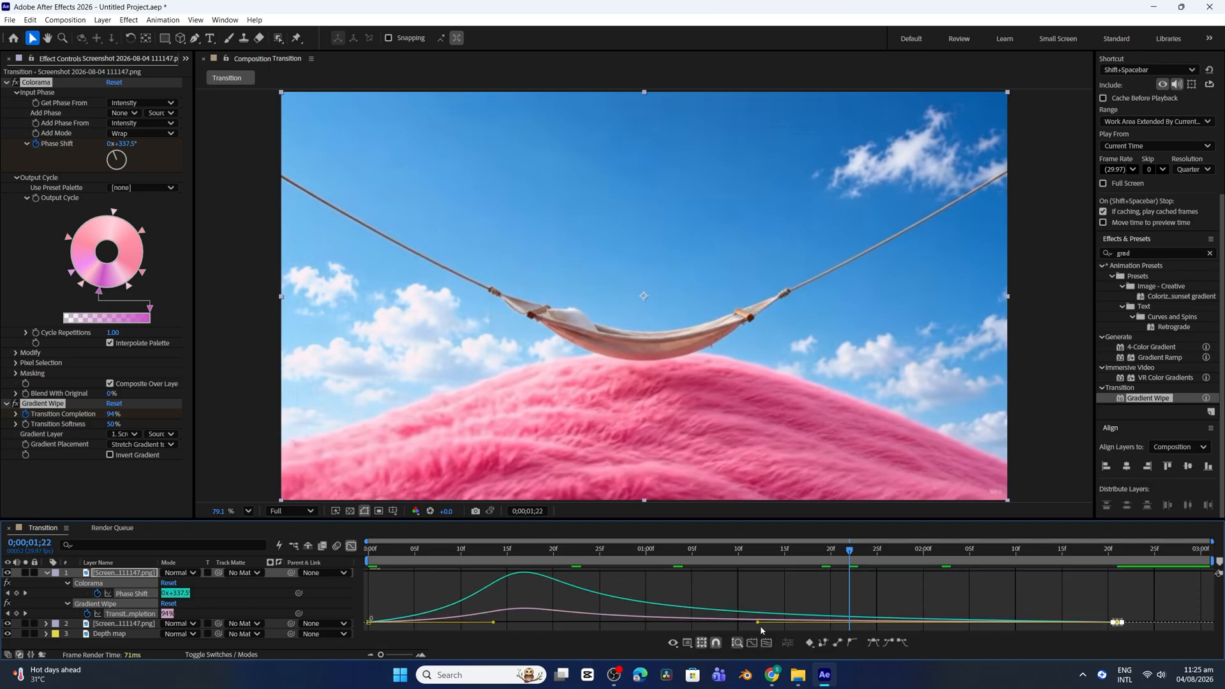
{"action": "left_click_drag", "start_coordinate": [758, 622], "coordinate": [816, 625]}
{"action": "left_click_drag", "start_coordinate": [493, 550], "coordinate": [132, 556]}
{"action": "key", "text": "space"}
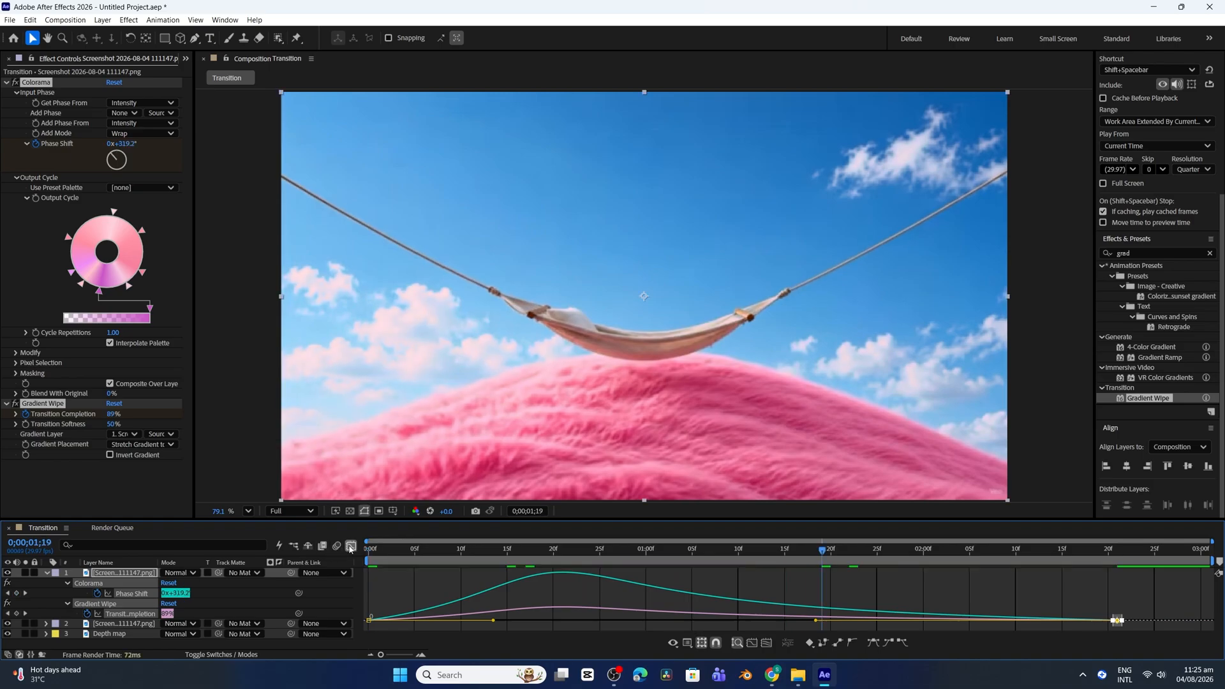
{"action": "left_click", "coordinate": [351, 547]}
{"action": "left_click", "coordinate": [233, 601]}
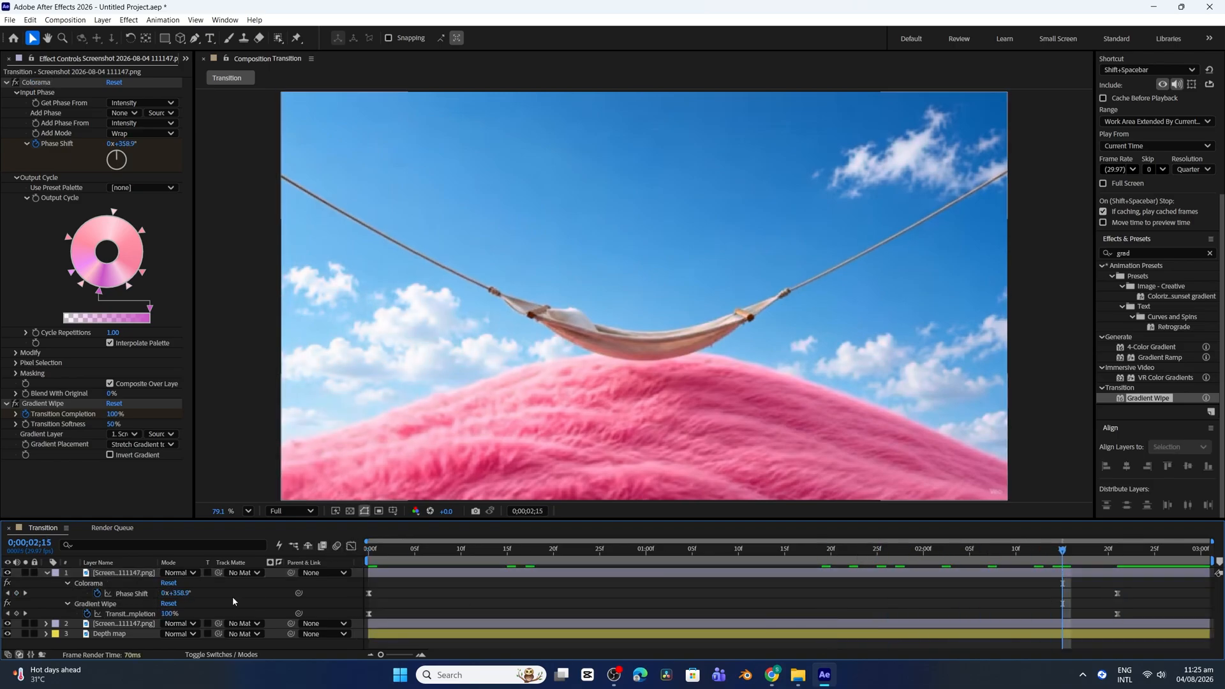
Collapse the top layer and its Colorama settings, and add an adjustment layer above all layers with a green label
{"action": "left_click", "coordinate": [45, 573]}
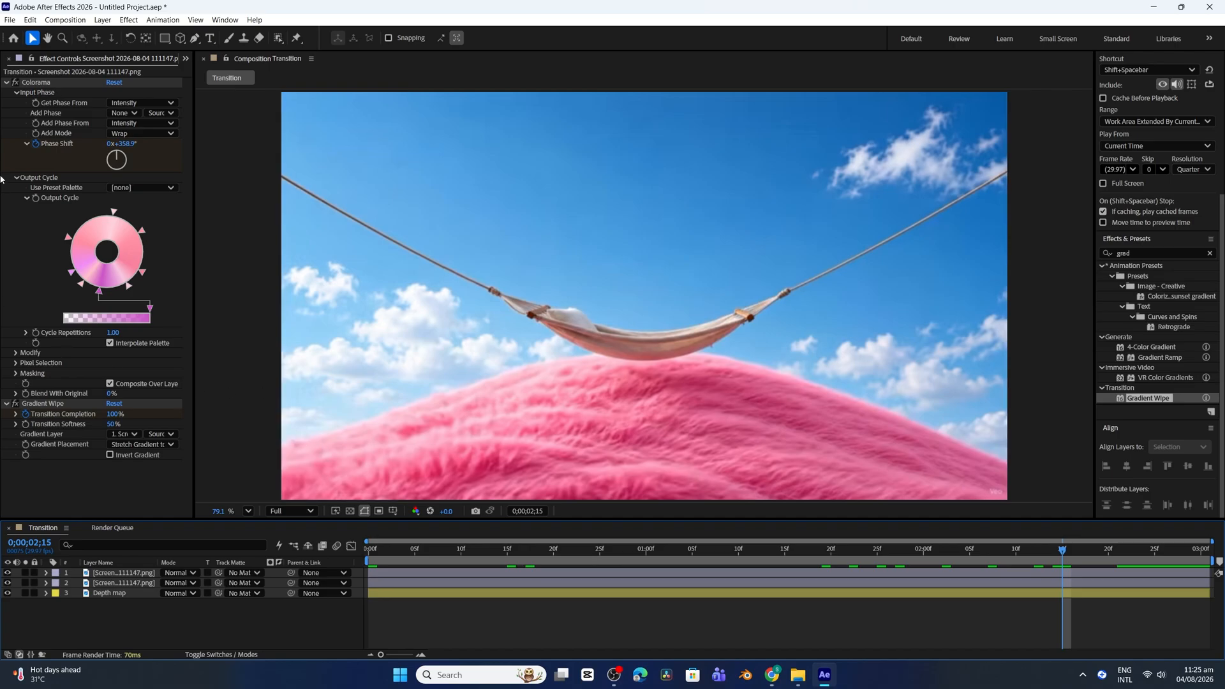
{"action": "left_click", "coordinate": [7, 82]}
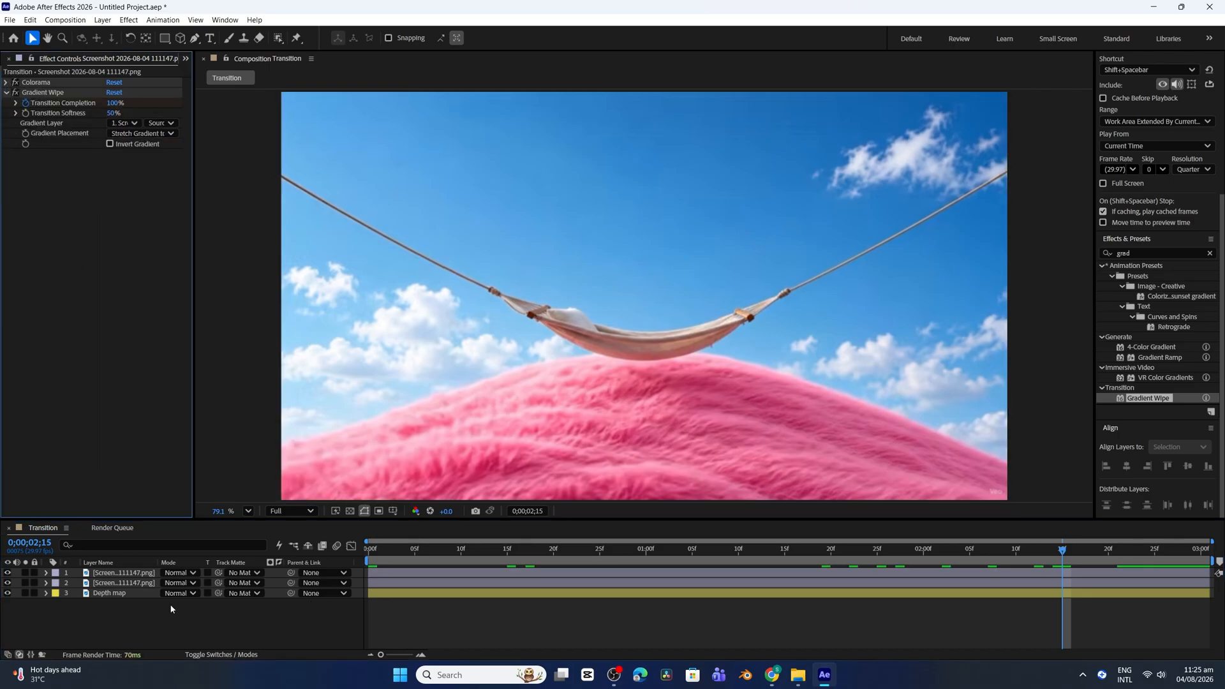
{"action": "right_click", "coordinate": [204, 478]}
{"action": "mouse_move", "coordinate": [204, 478]}
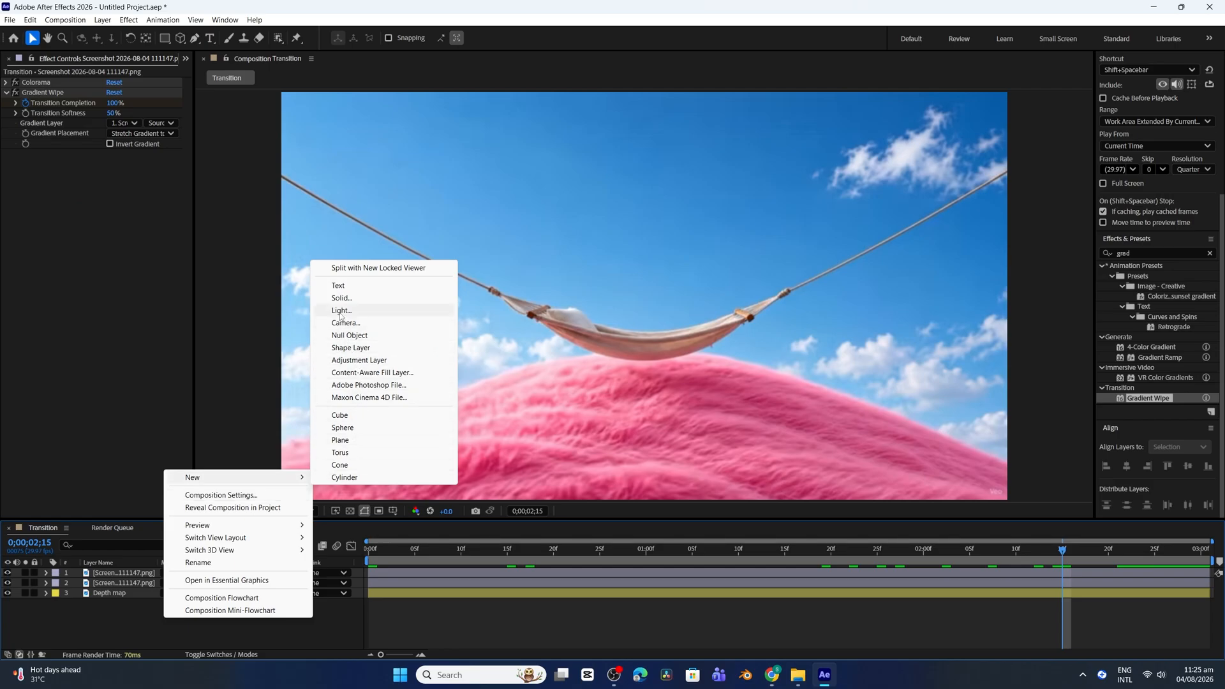
{"action": "left_click", "coordinate": [350, 361]}
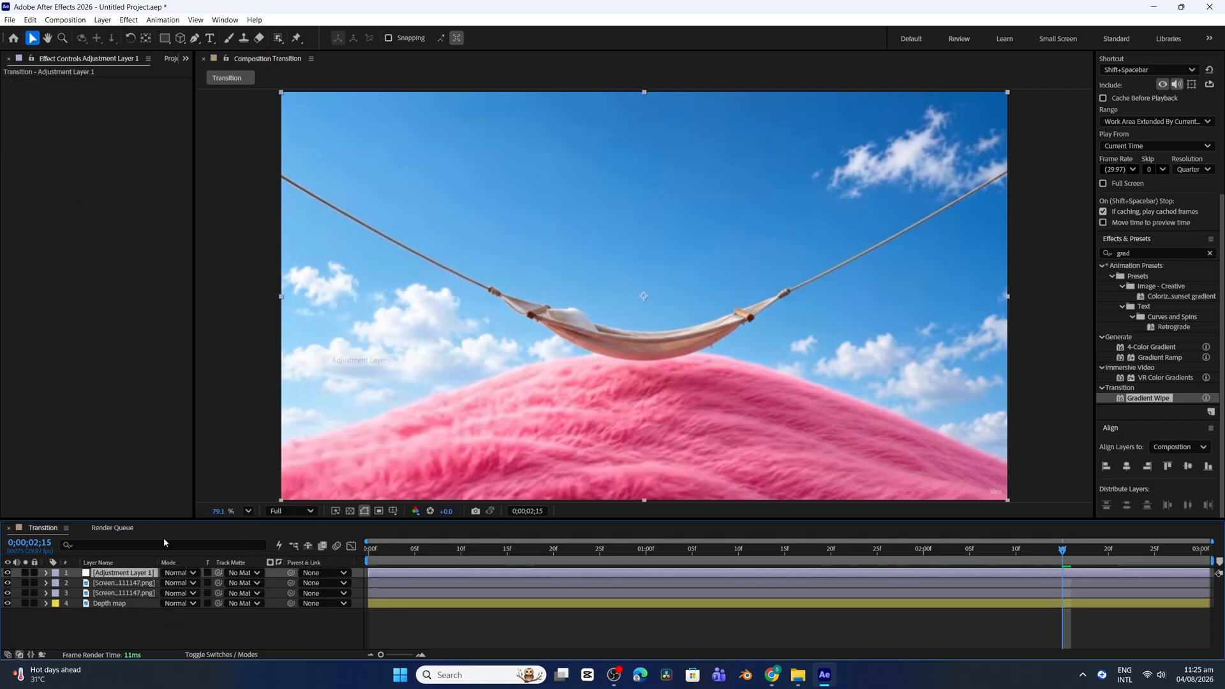
{"action": "left_click", "coordinate": [53, 573]}
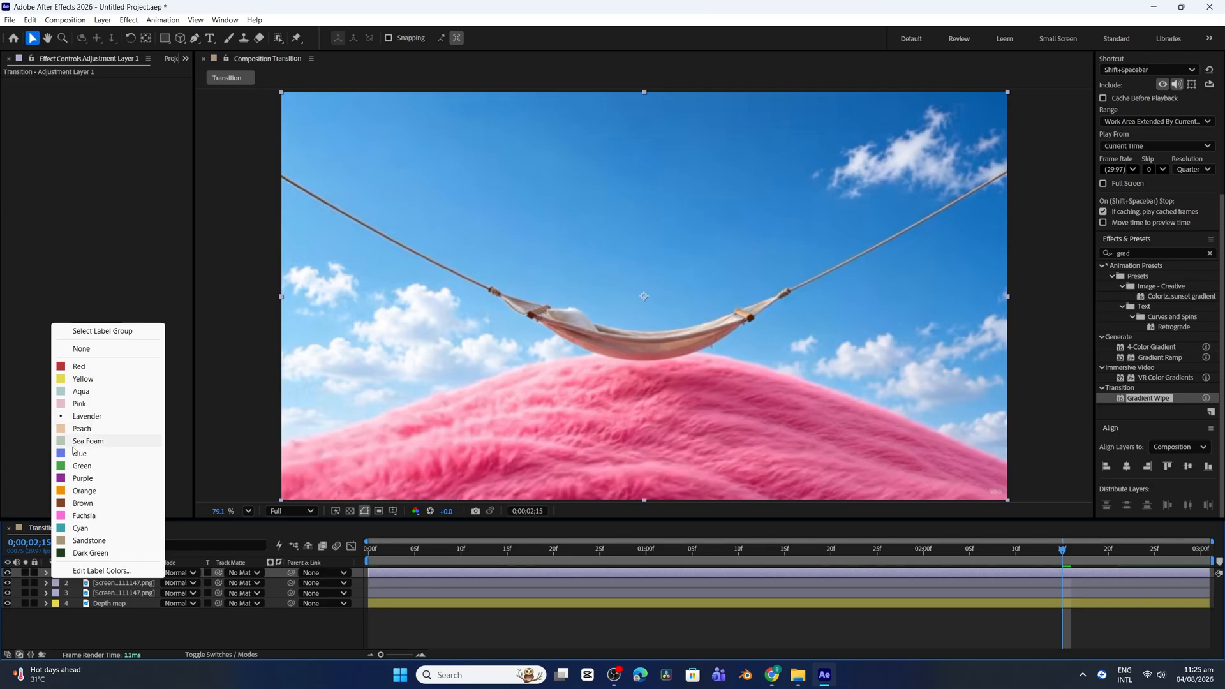
{"action": "left_click", "coordinate": [66, 471]}
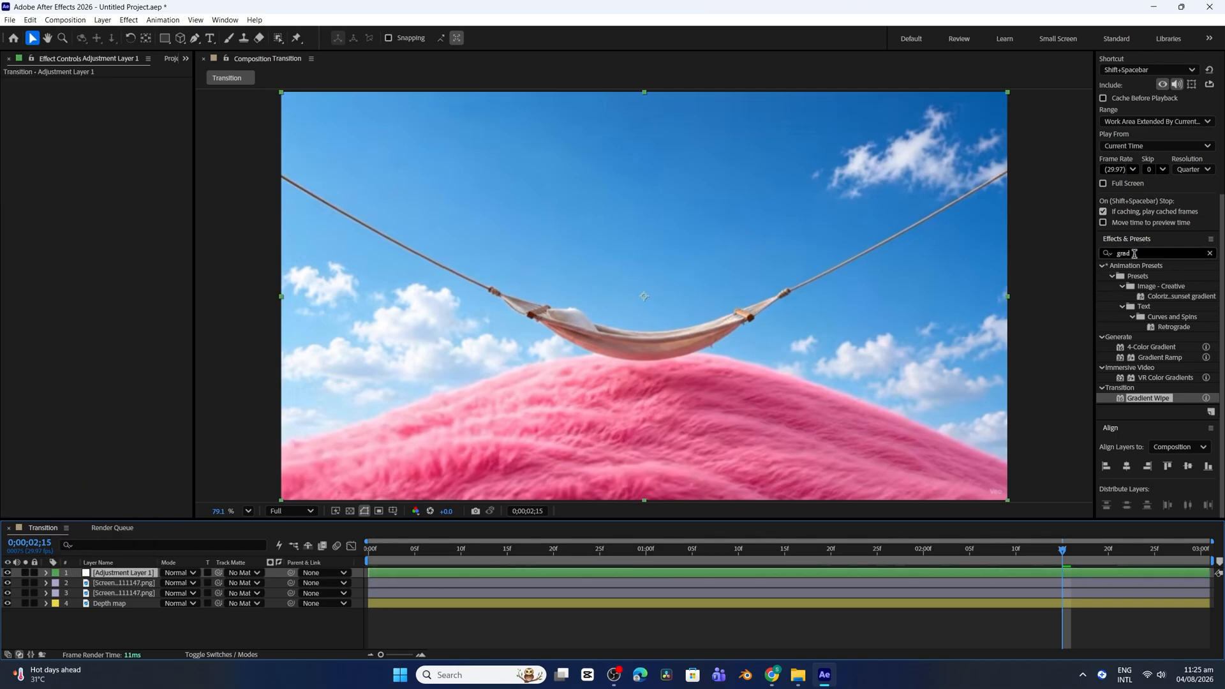
Find the Glow effect and apply it to the adjustment layer
{"action": "left_click_drag", "start_coordinate": [1134, 254], "coordinate": [1010, 274]}
{"action": "type", "text": "glo"}
{"action": "scroll", "coordinate": [1104, 339], "scroll_direction": "up", "scroll_amount": 2}
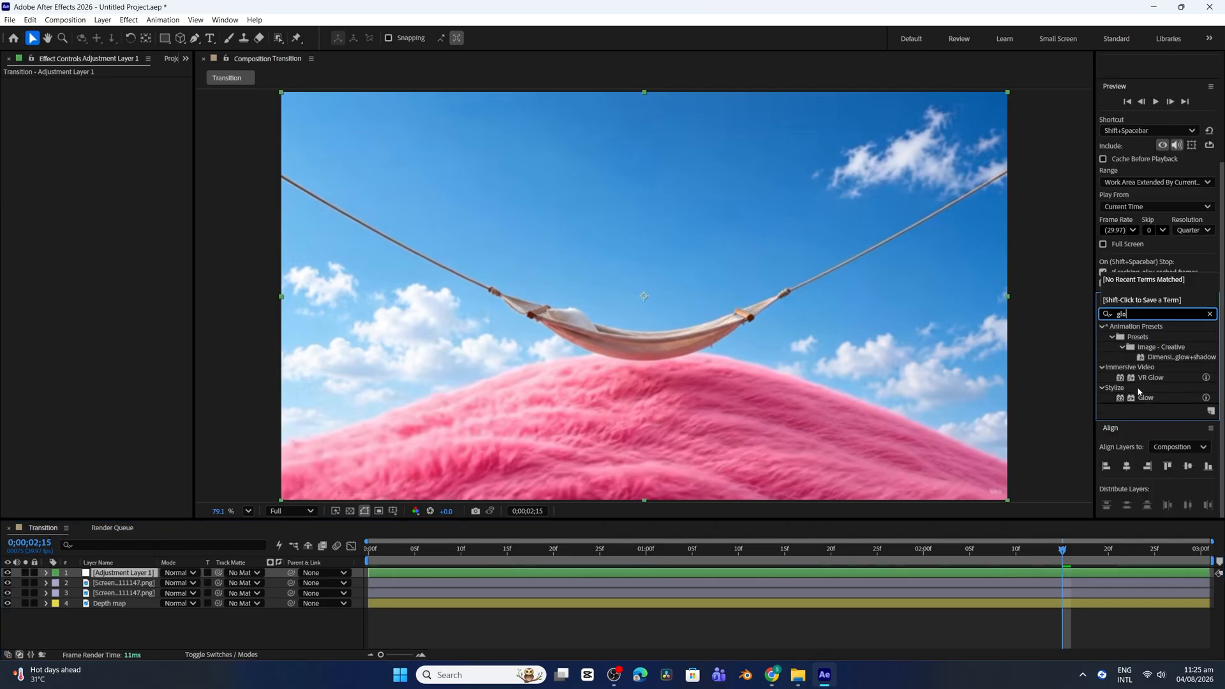
{"action": "double_click", "coordinate": [1147, 401]}
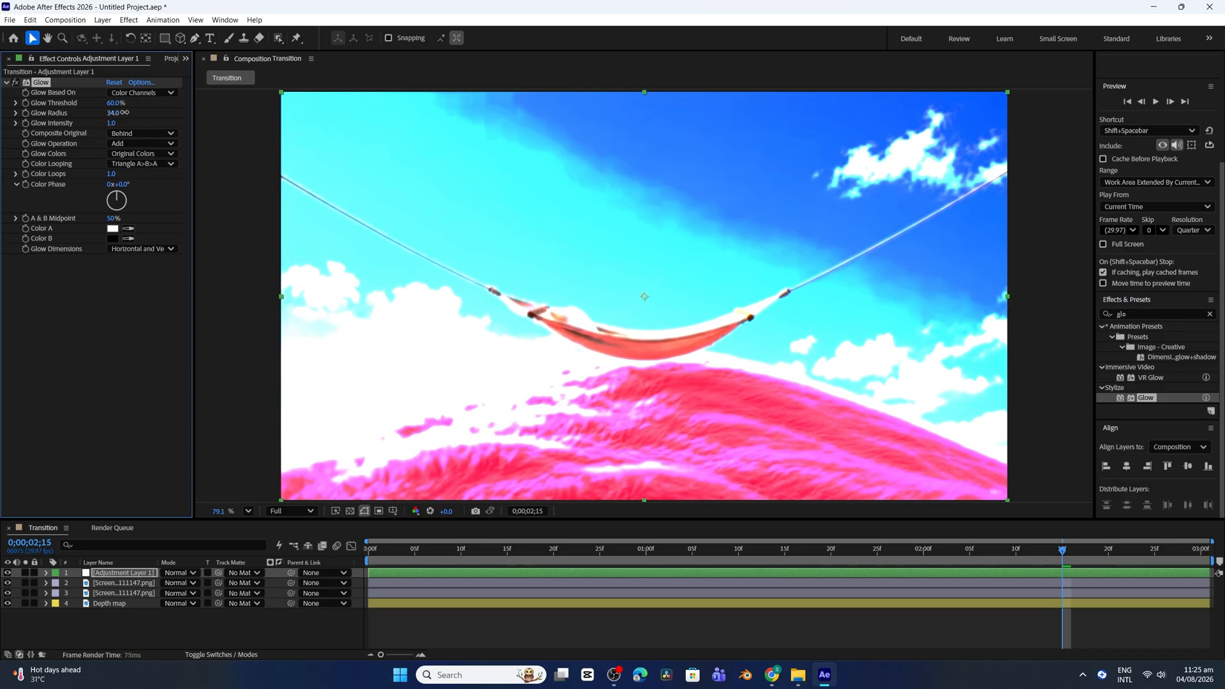
Set Glow Threshold to 30.2%, Glow Radius to 485 and Glow Intensity to 0.2, and preview the composition from the start
{"action": "left_click_drag", "start_coordinate": [113, 113], "coordinate": [64, 112]}
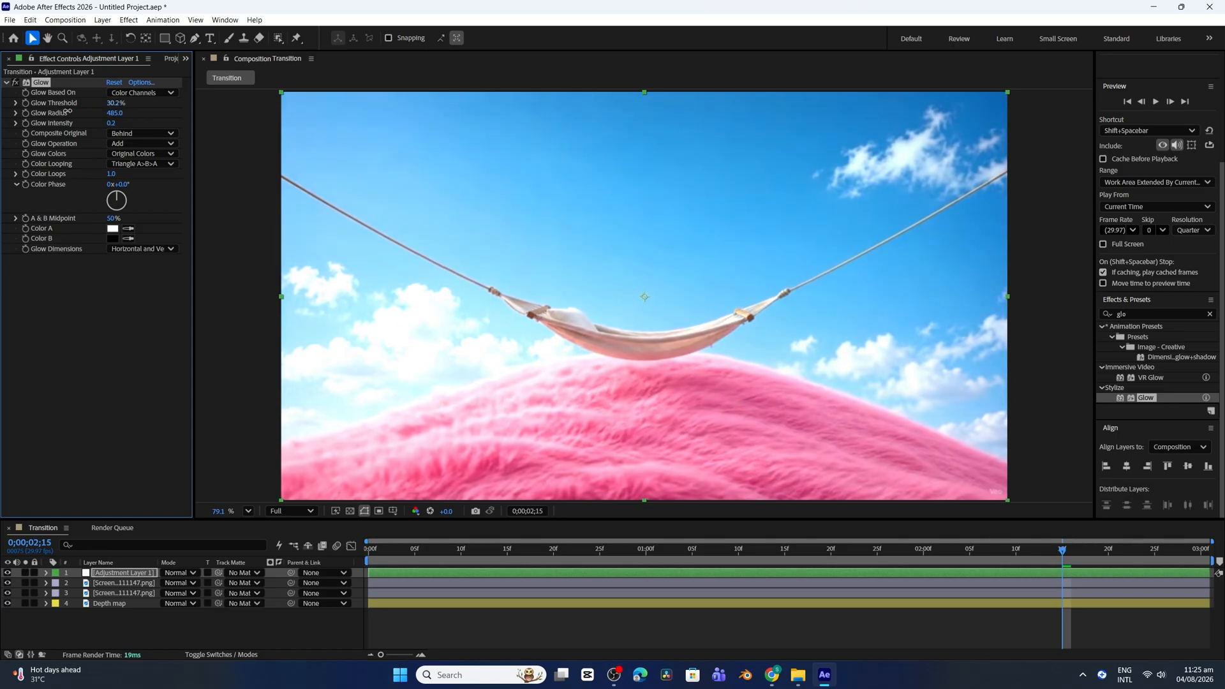
{"action": "key", "text": "space"}
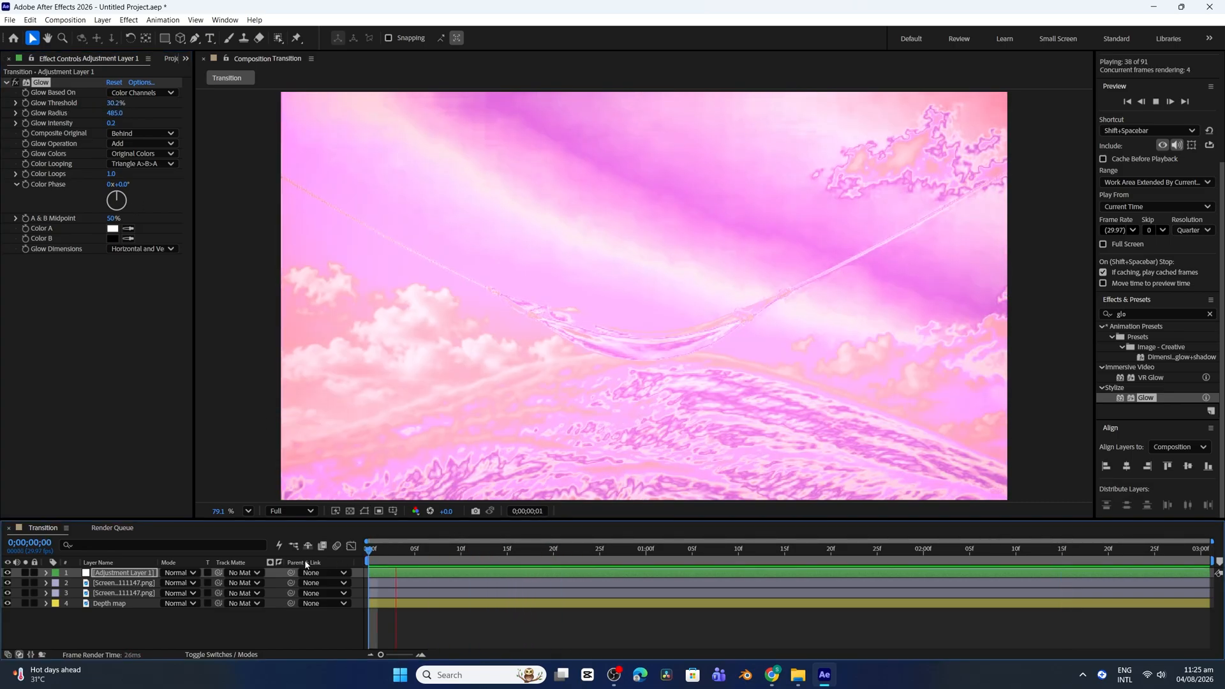
{"action": "key", "text": "space"}
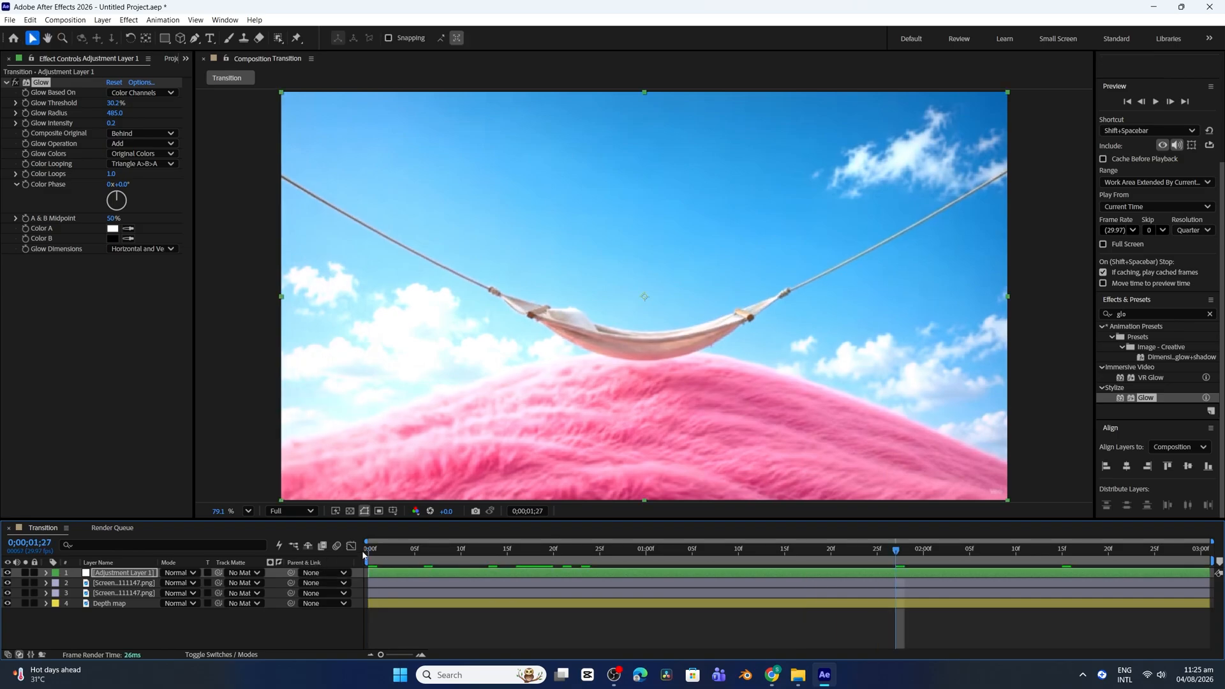
{"action": "left_click_drag", "start_coordinate": [908, 552], "coordinate": [332, 583]}
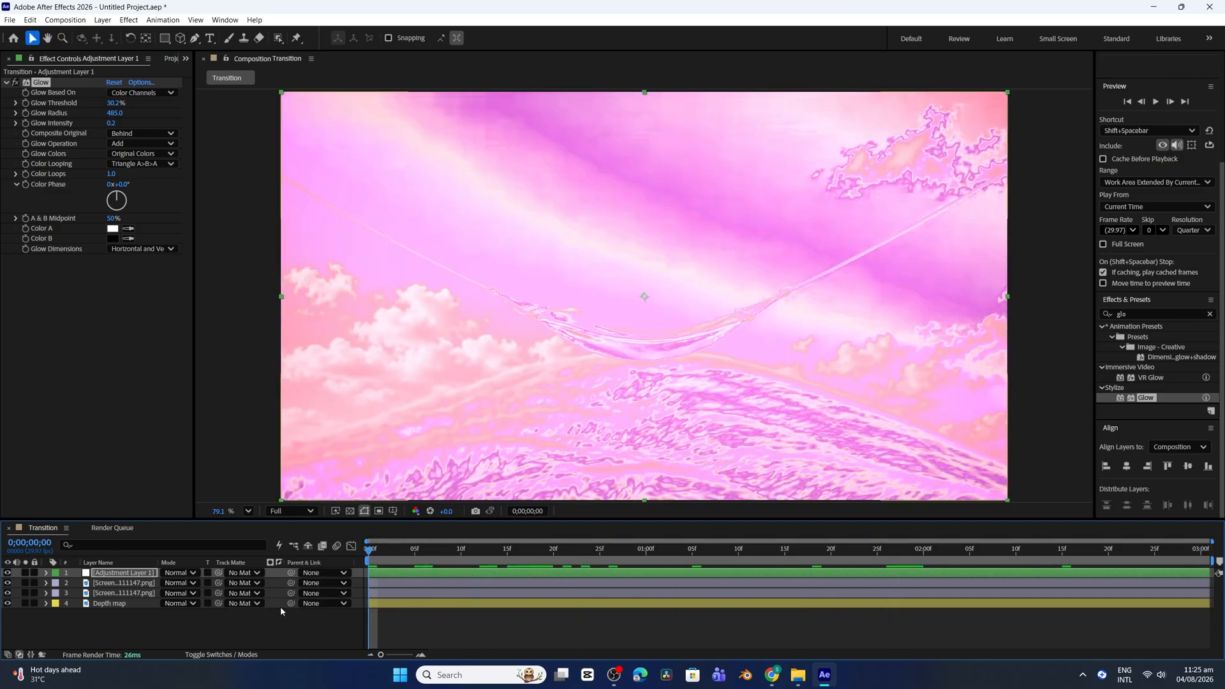